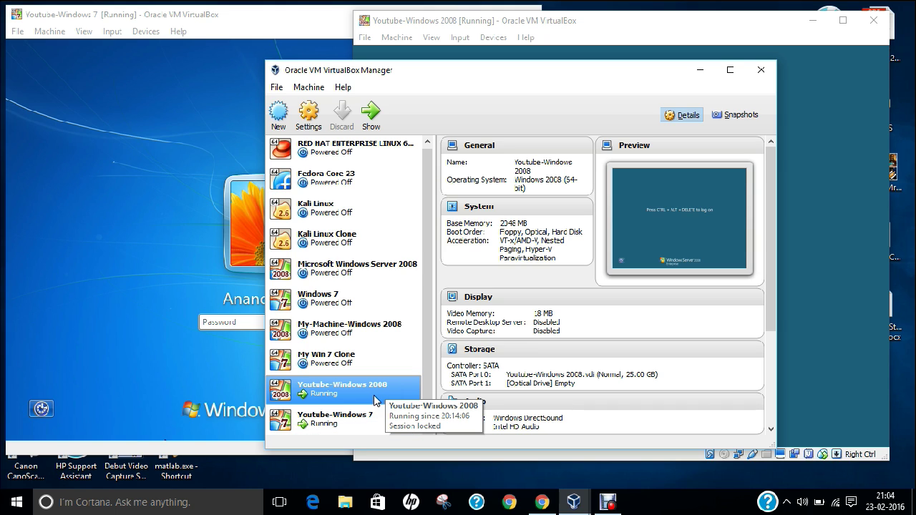
# Show the Windows Server 2008 VM maximized in full-screen mode.
pyautogui.click(701, 70)
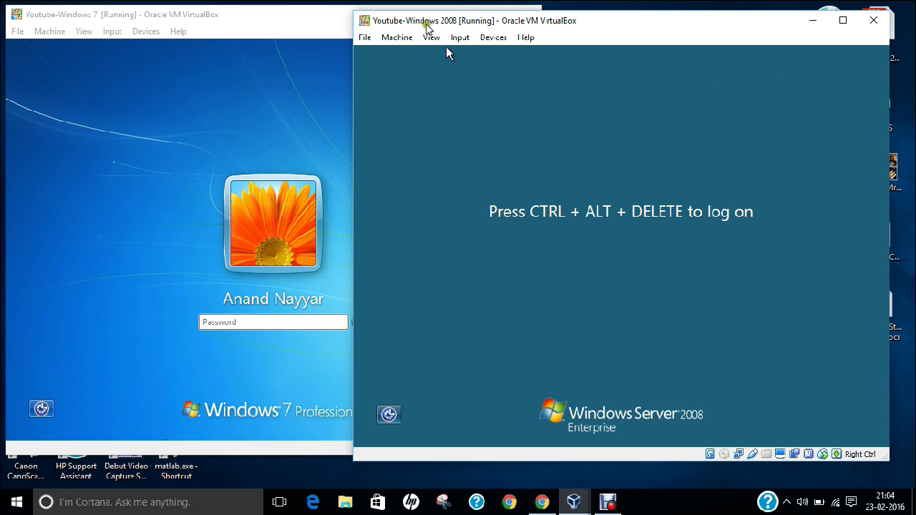
pyautogui.doubleClick(425, 26)
pyautogui.click(78, 24)
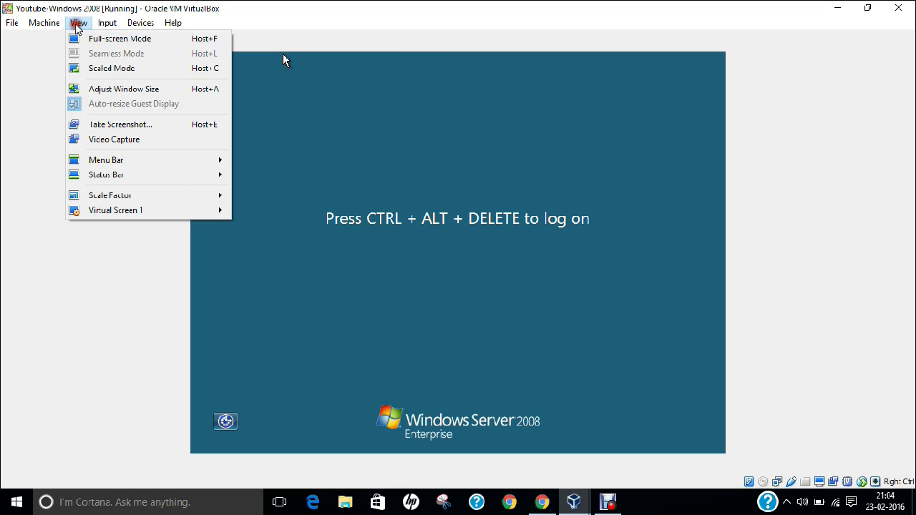
pyautogui.click(89, 39)
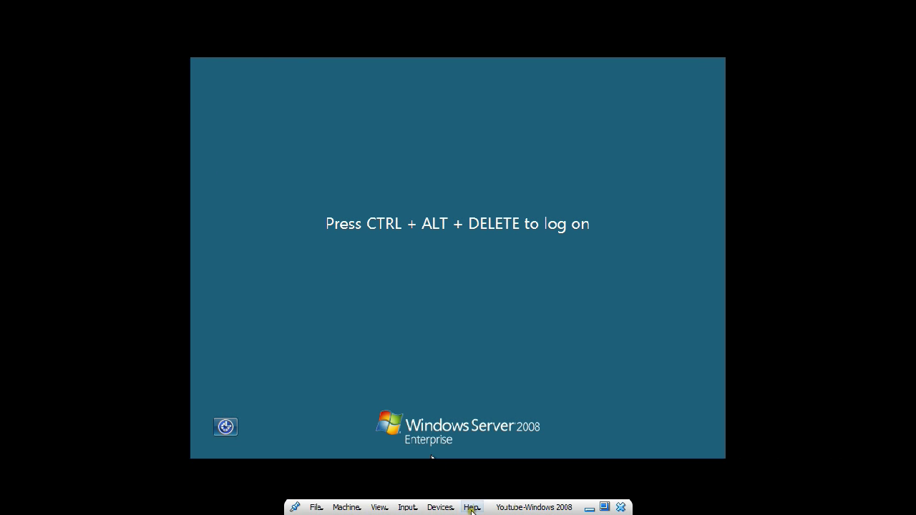
# Send Ctrl-Alt-Del to the guest and log in as Administrator with the account password.
pyautogui.click(409, 508)
pyautogui.moveTo(438, 484)
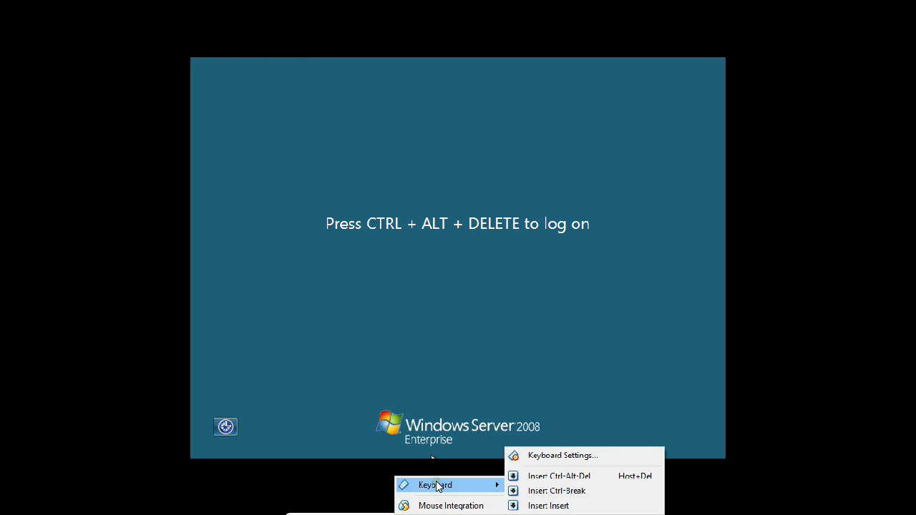
pyautogui.click(557, 477)
pyautogui.click(452, 324)
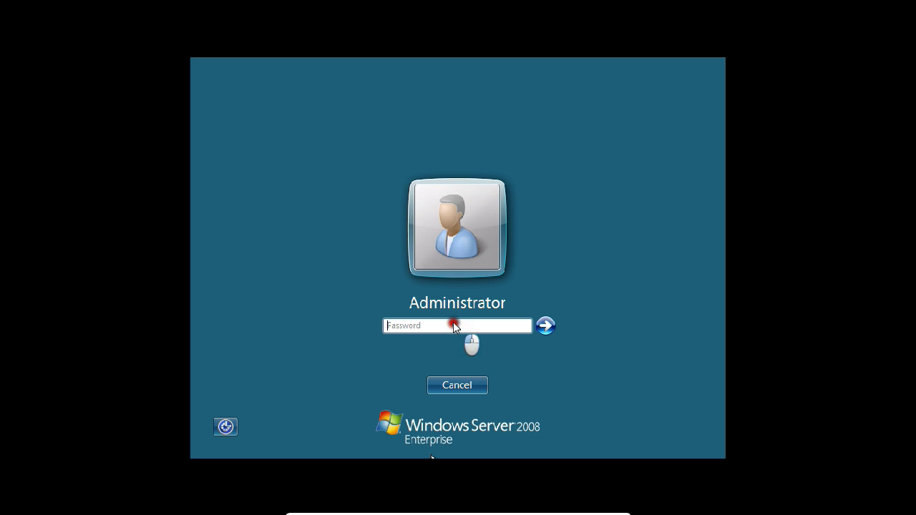
pyautogui.press('capslock')
pyautogui.press('Return')
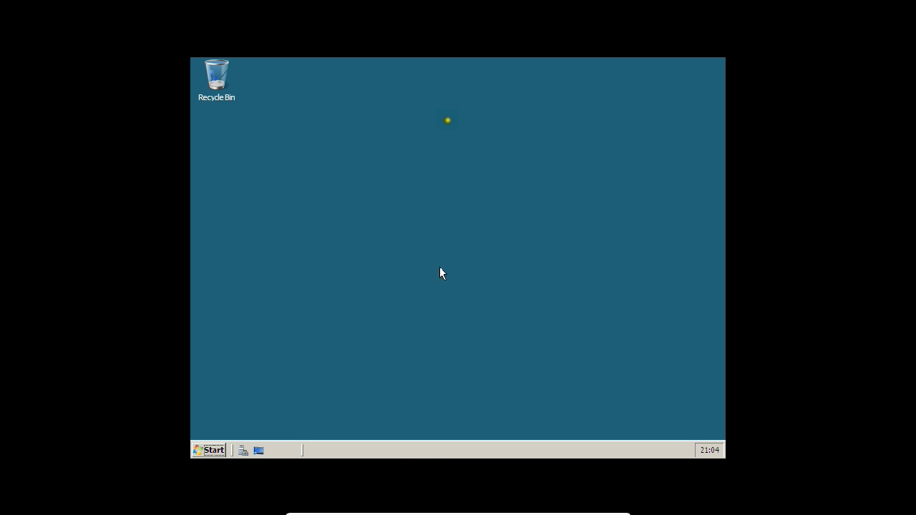
# Close Personalization and dismiss Shutdown Event Tracker with reason 'Other Failure: System Unresponsive'.
pyautogui.rightClick(445, 201)
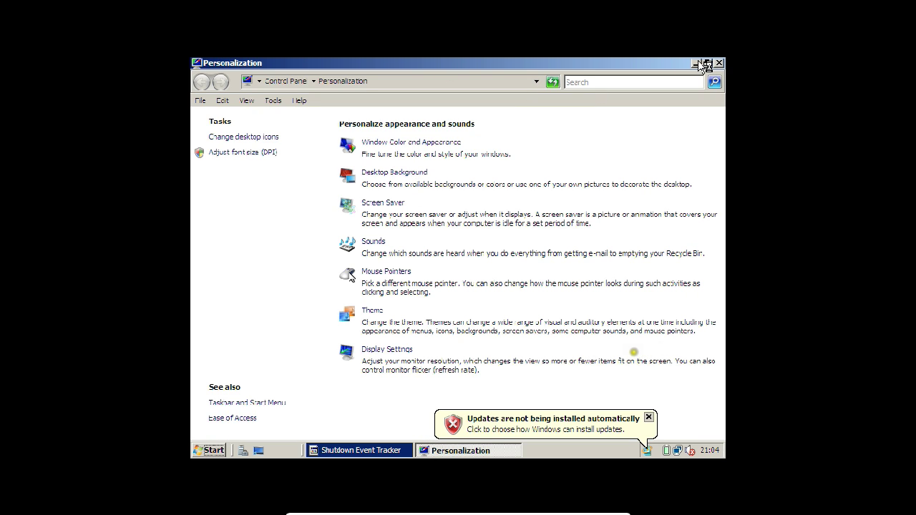
pyautogui.click(719, 63)
pyautogui.click(517, 175)
pyautogui.click(455, 196)
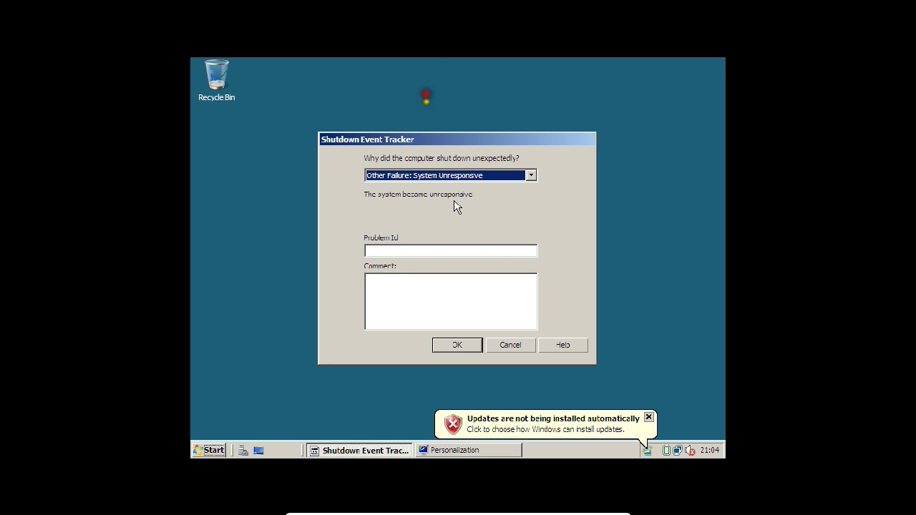
pyautogui.click(456, 345)
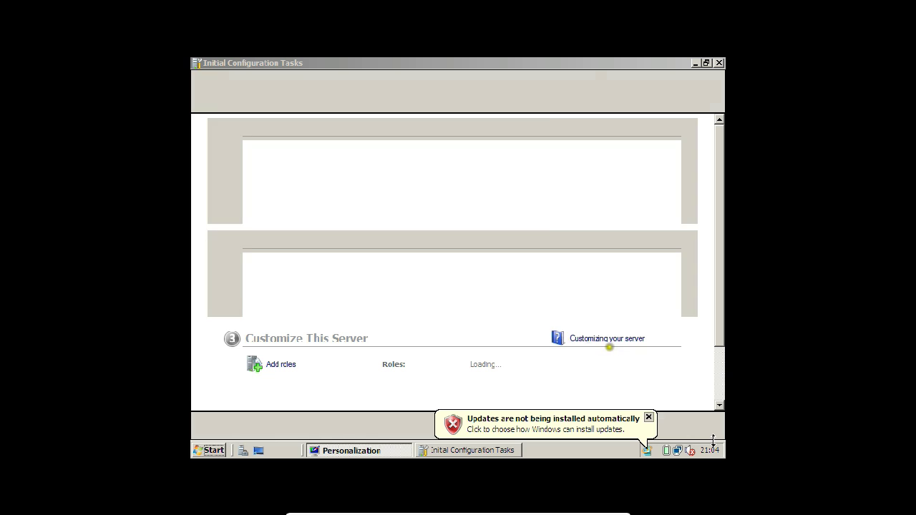
# Dismiss the updates balloon, minimize Initial Configuration Tasks and restore Personalization.
pyautogui.click(648, 417)
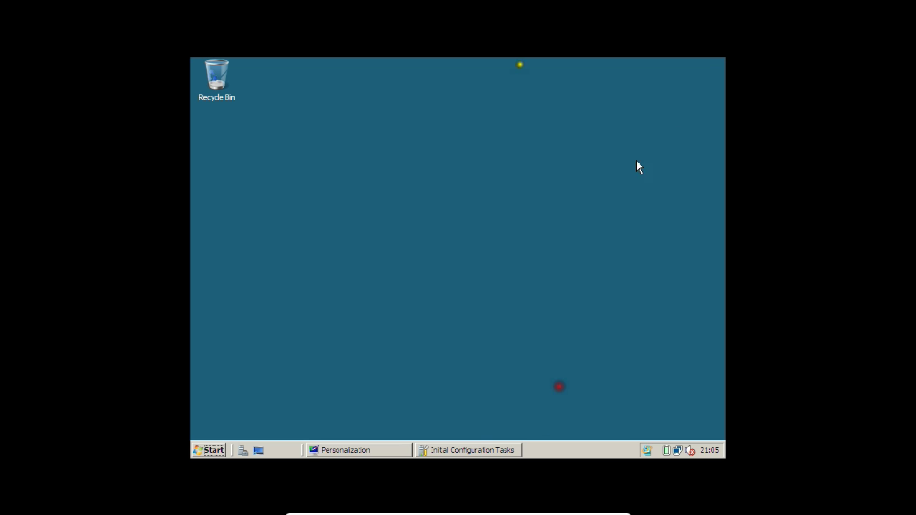
pyautogui.click(694, 64)
pyautogui.click(367, 449)
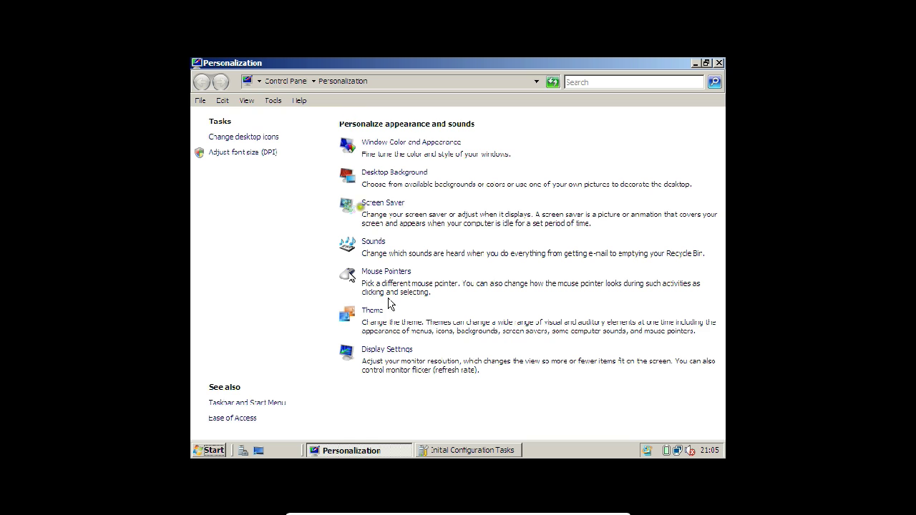
# Set the screen resolution to 1024 by 768, keep it, and close Personalization.
pyautogui.click(389, 350)
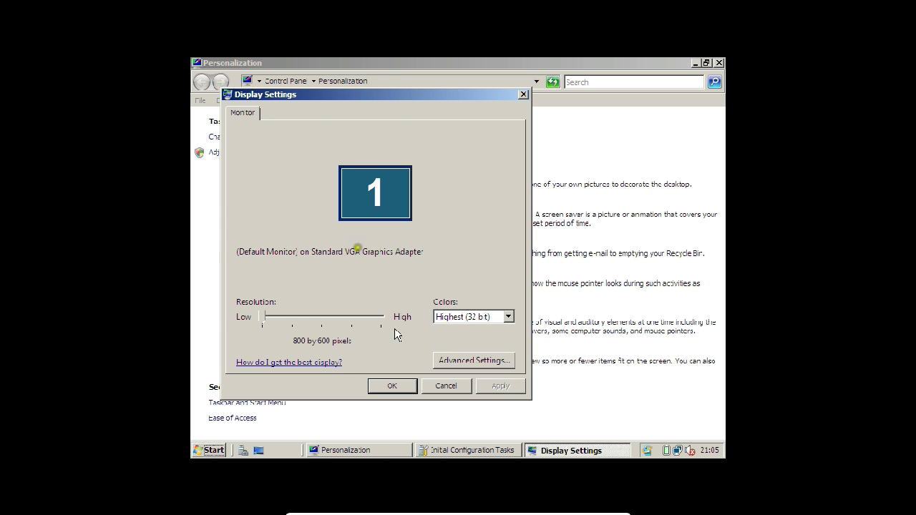
pyautogui.click(313, 319)
pyautogui.click(296, 321)
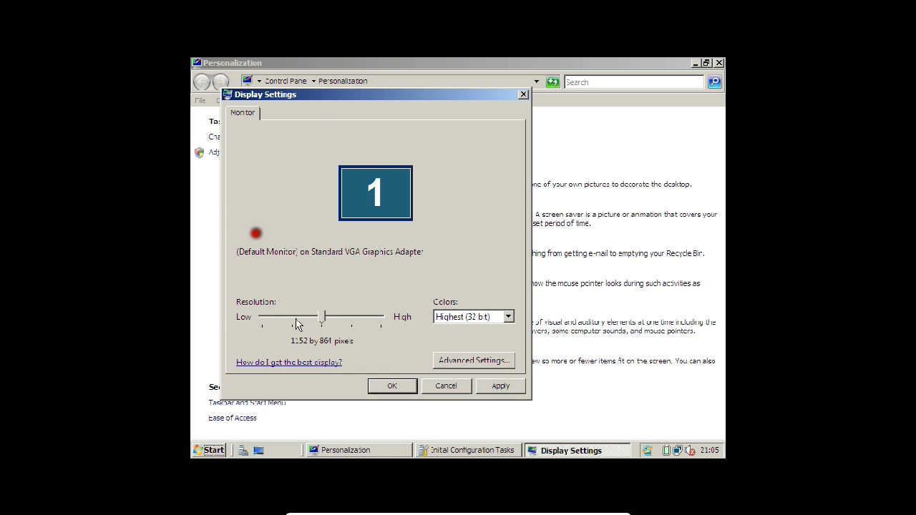
pyautogui.click(492, 386)
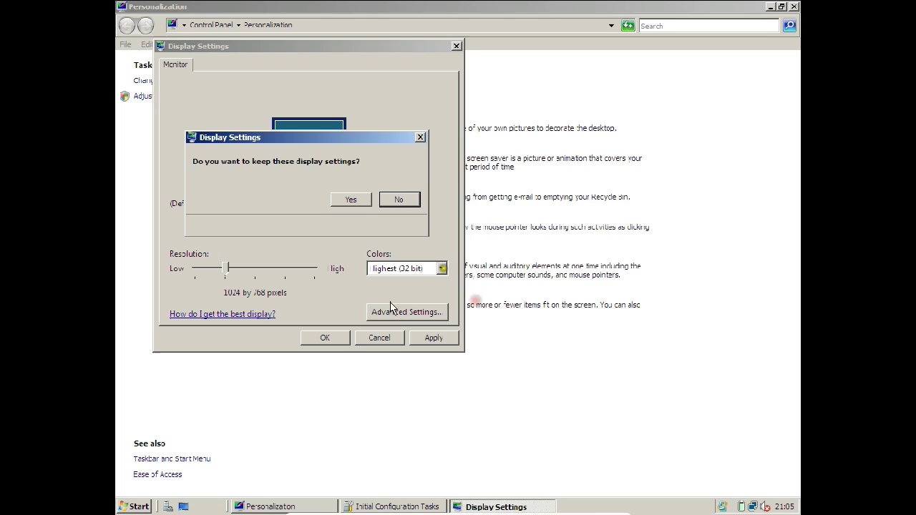
pyautogui.click(343, 201)
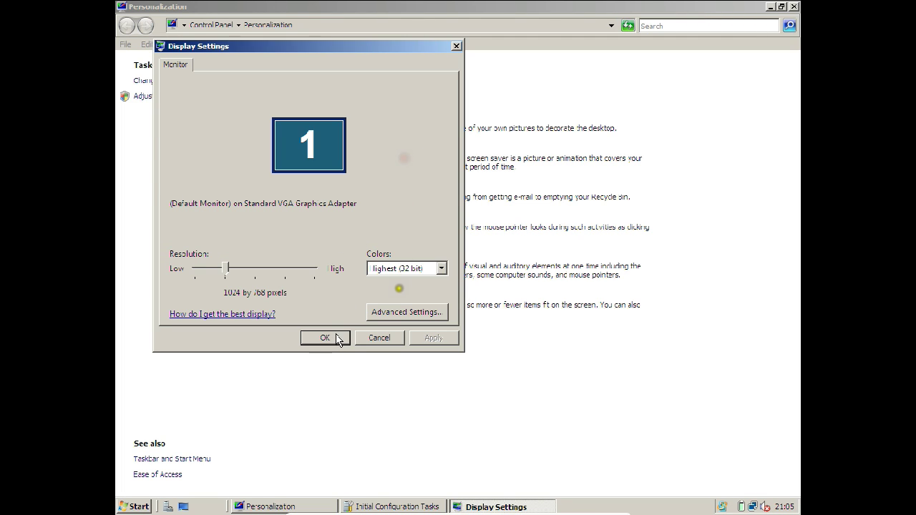
pyautogui.click(327, 337)
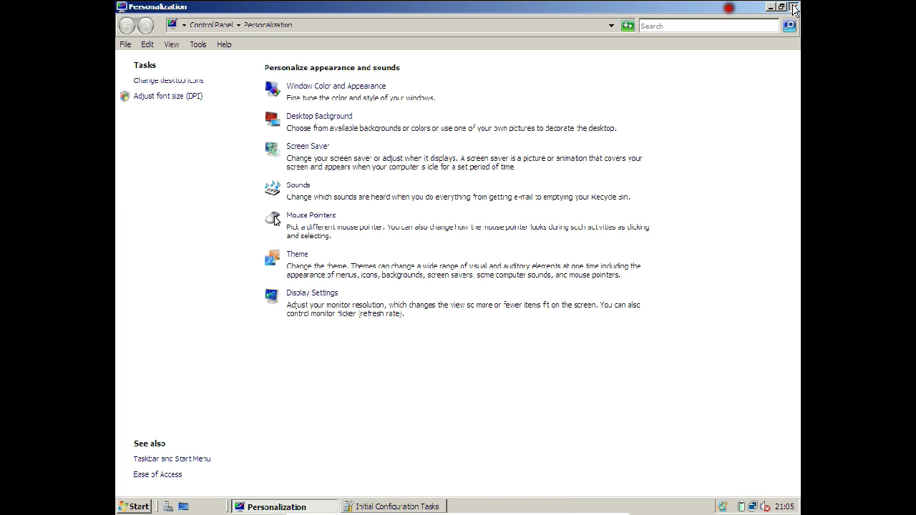
pyautogui.click(793, 7)
# Switch the taskbar to the Classic Start menu and refresh the desktop icons.
pyautogui.click(130, 508)
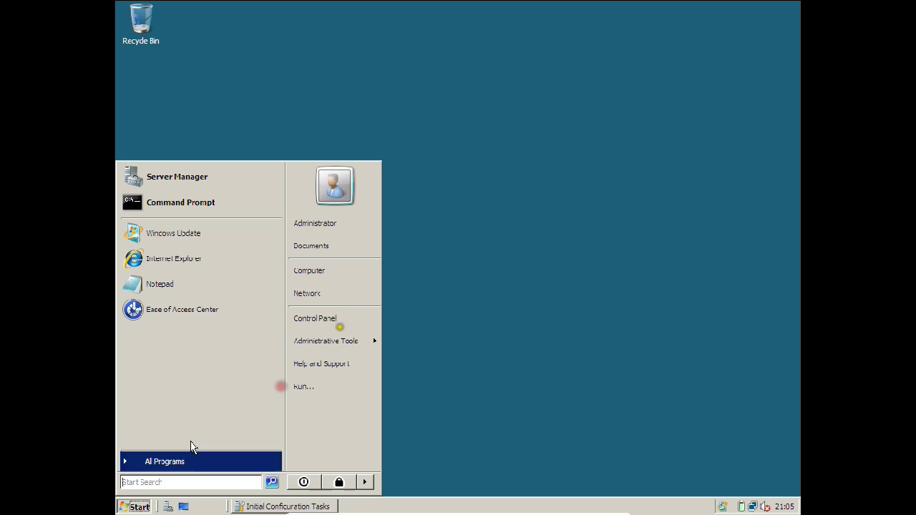
pyautogui.click(143, 507)
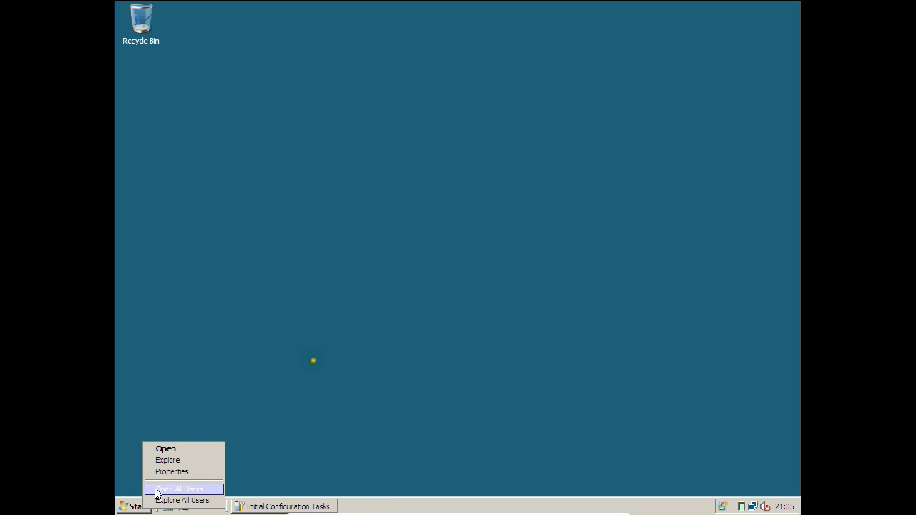
pyautogui.click(159, 472)
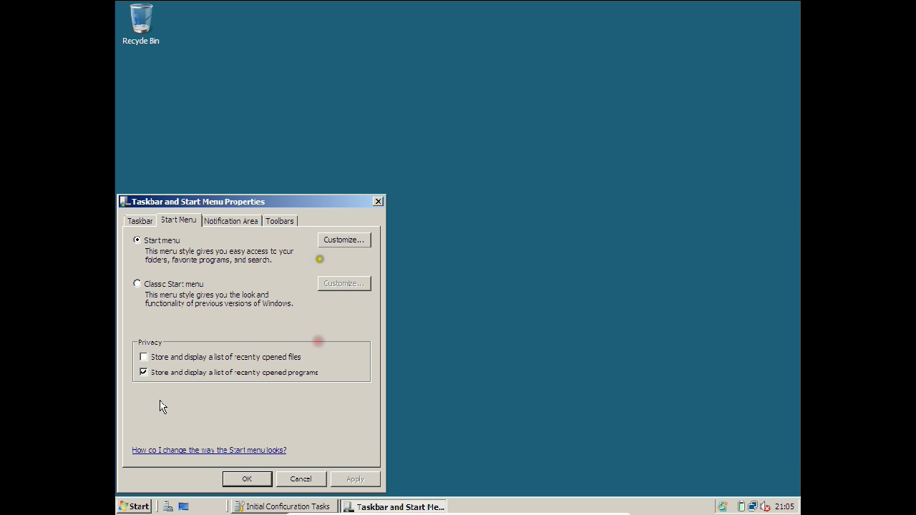
pyautogui.click(164, 286)
pyautogui.click(260, 478)
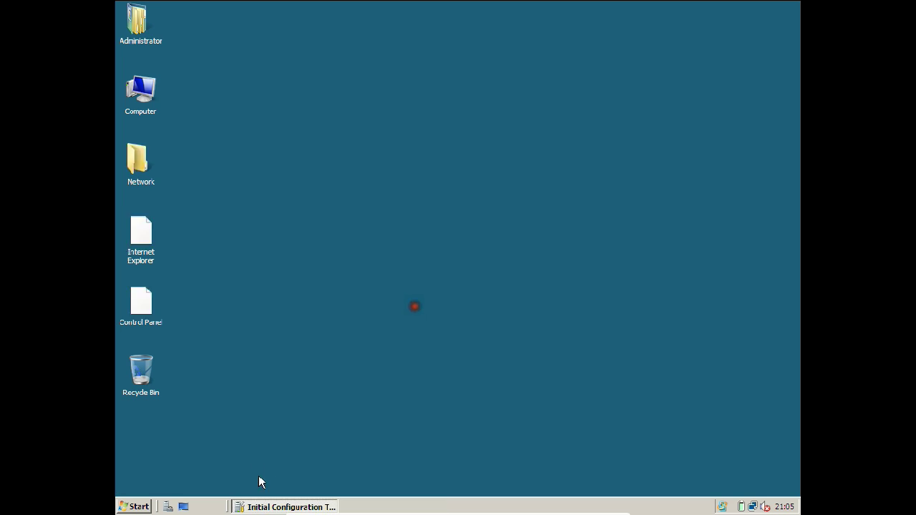
pyautogui.rightClick(256, 120)
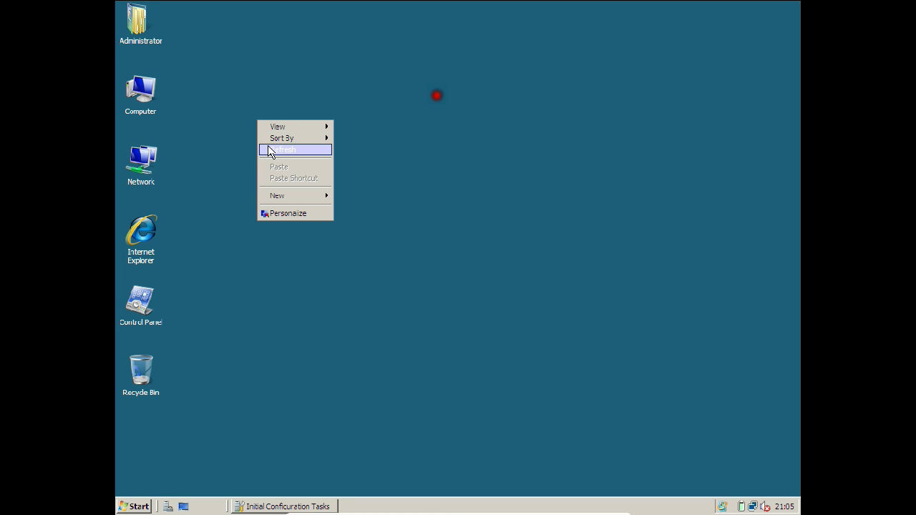
pyautogui.click(266, 149)
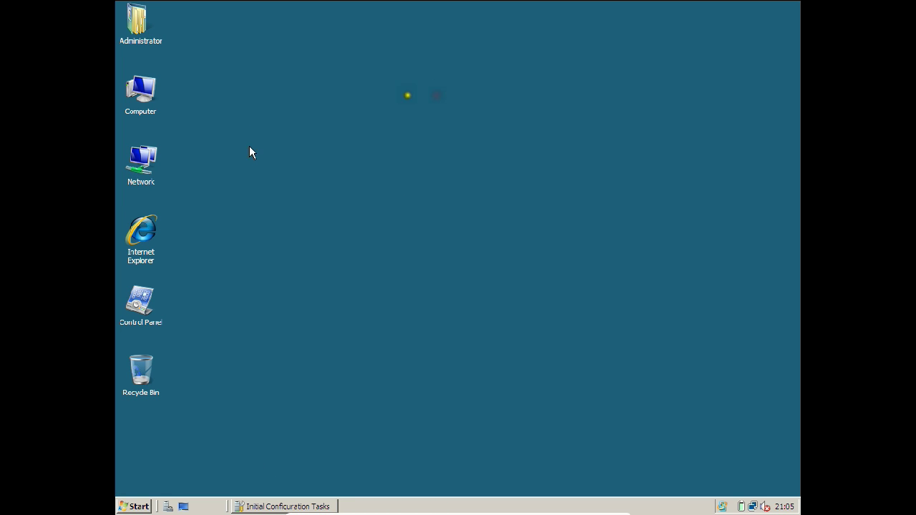
# Uncheck IPv6 in Local Area Connection Properties, reached through Network and Sharing Center.
pyautogui.rightClick(753, 507)
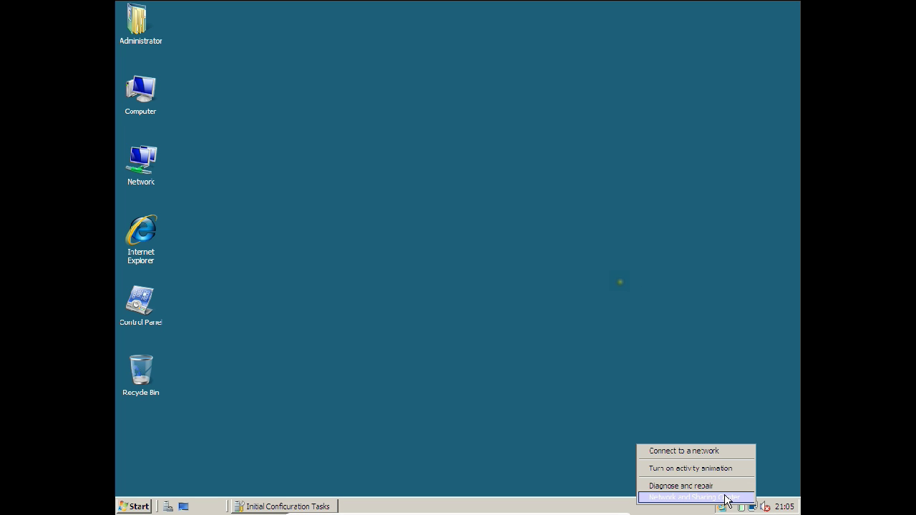
pyautogui.click(727, 498)
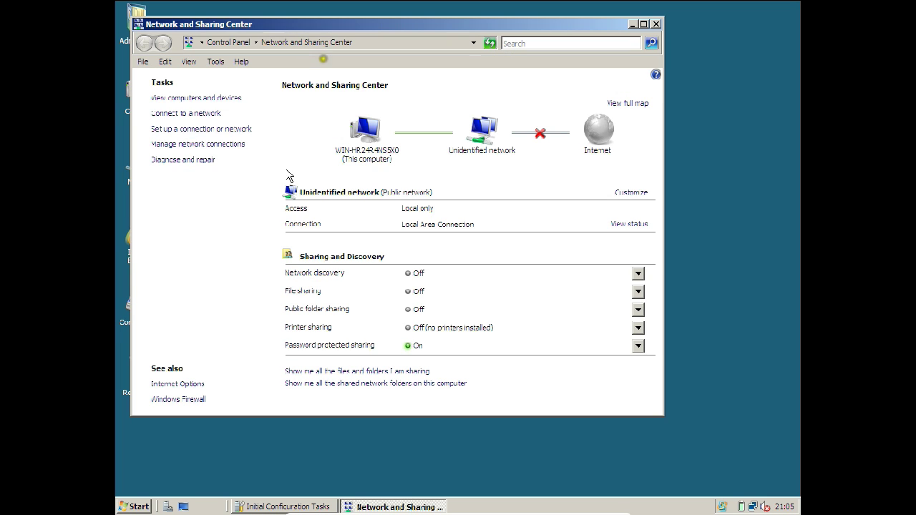
pyautogui.click(226, 143)
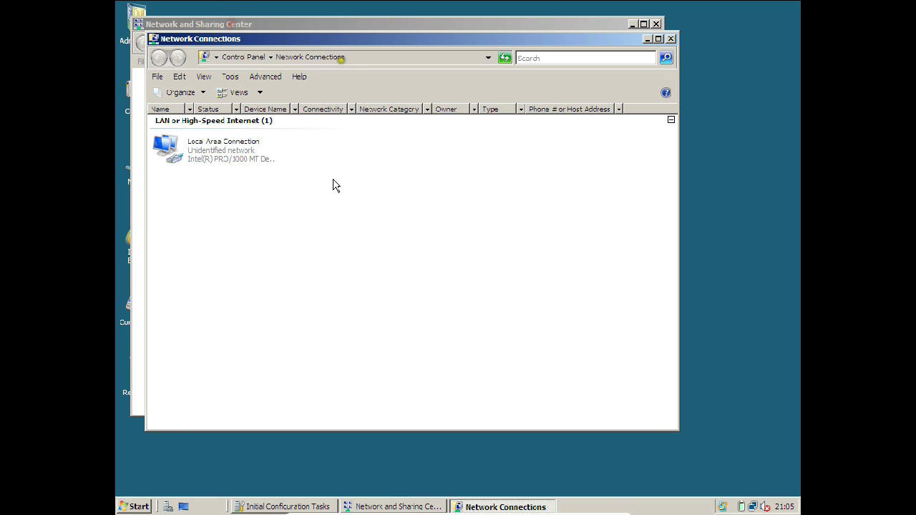
pyautogui.rightClick(235, 152)
pyautogui.click(262, 256)
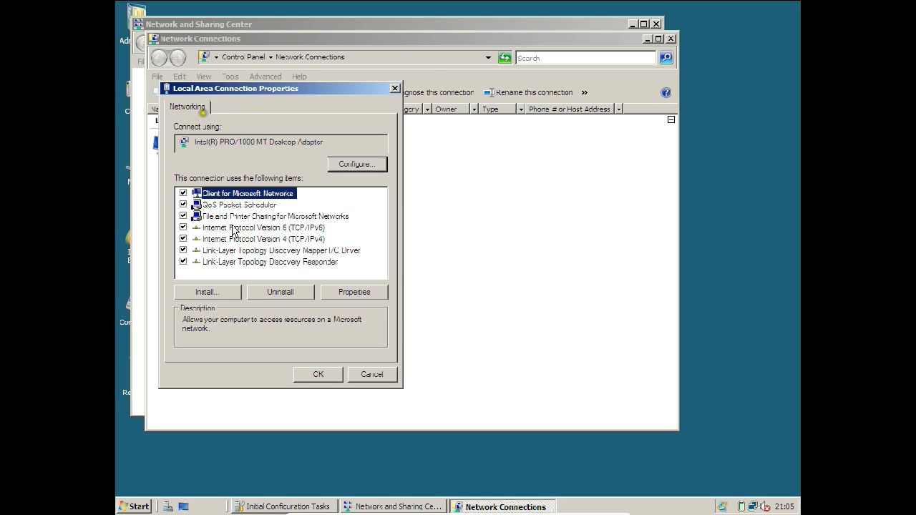
pyautogui.click(183, 227)
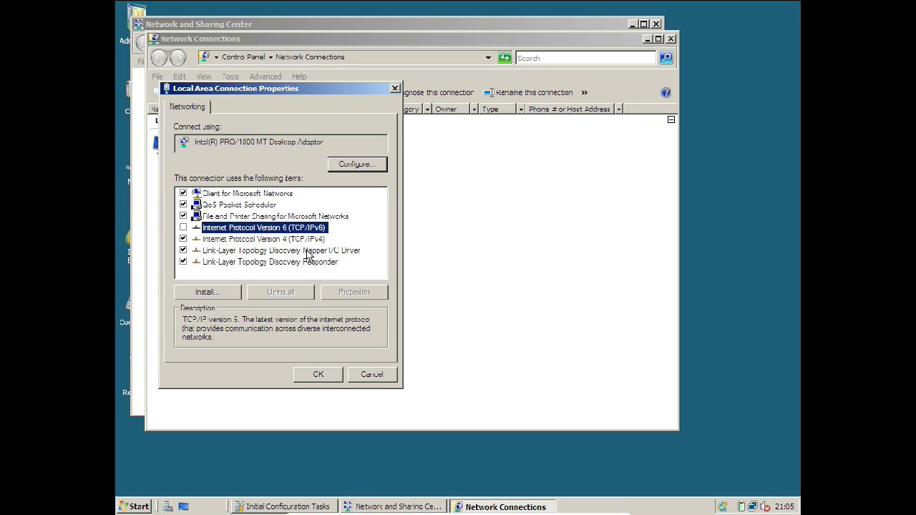
# Set static IPv4 192.158.1.100, mask 255.255.255.0, gateway and DNS 192.158.1.100.
pyautogui.doubleClick(224, 241)
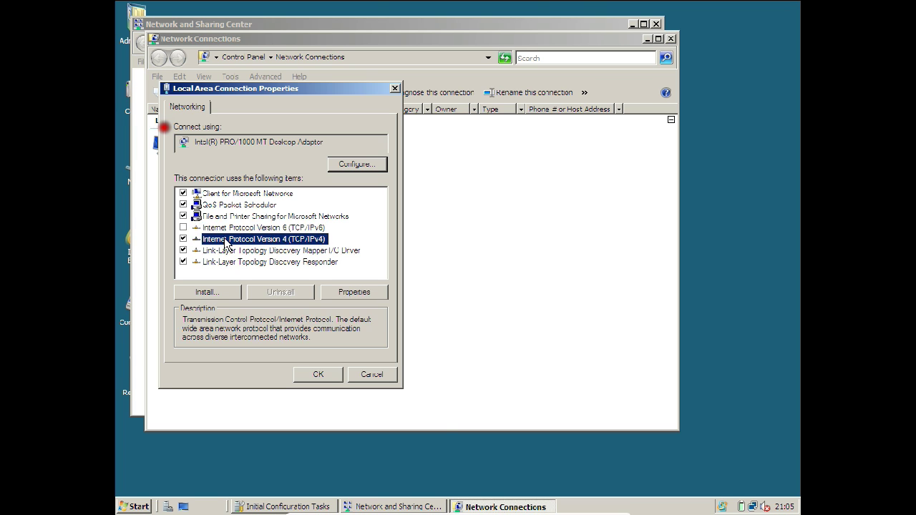
pyautogui.click(242, 227)
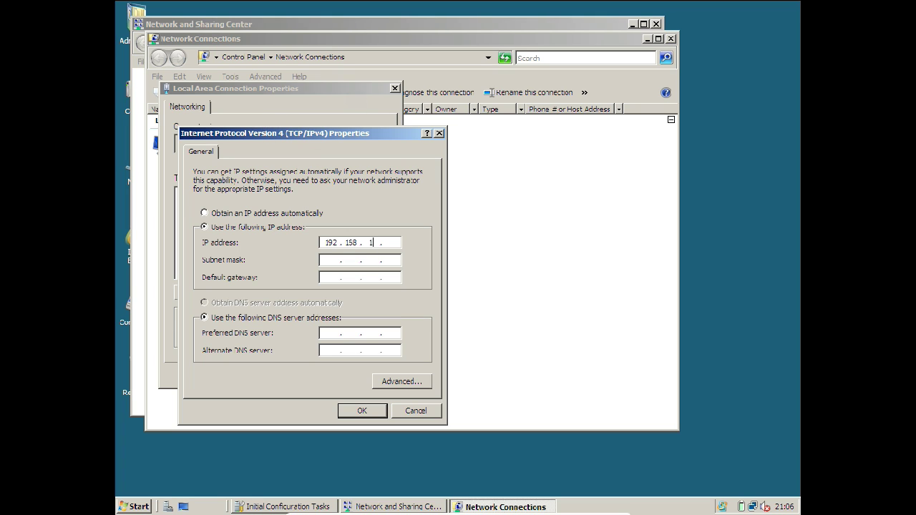
pyautogui.write('0')
pyautogui.press('Tab')
pyautogui.press('Tab')
pyautogui.write('192 . 158 . 1 . 100')
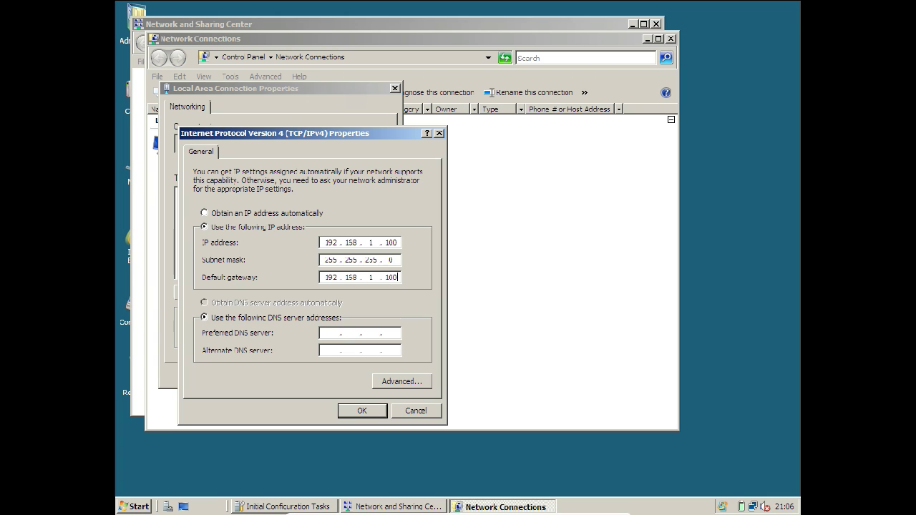
pyautogui.press('Tab')
pyautogui.press('Tab')
pyautogui.click(363, 411)
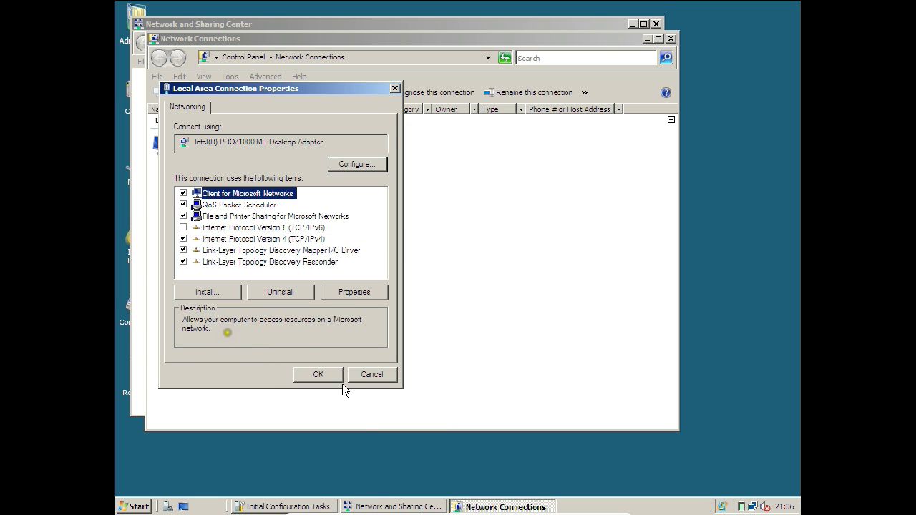
pyautogui.press('Return')
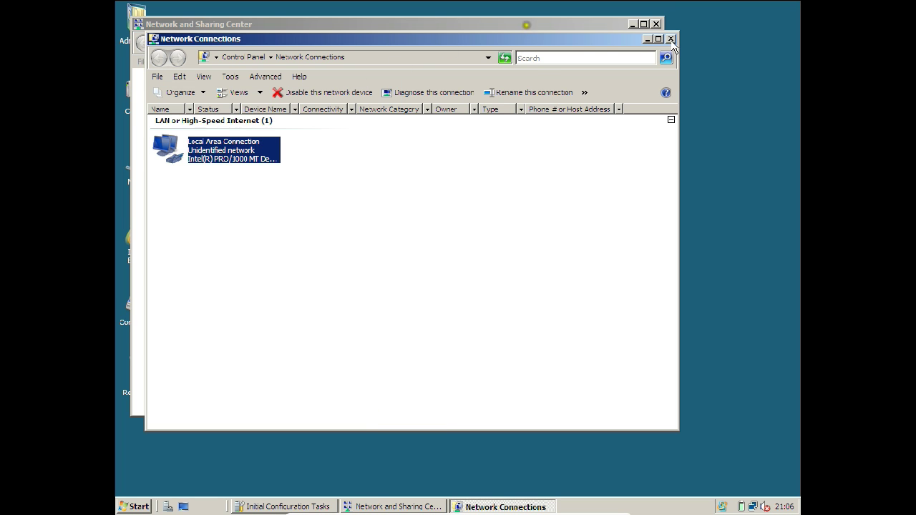
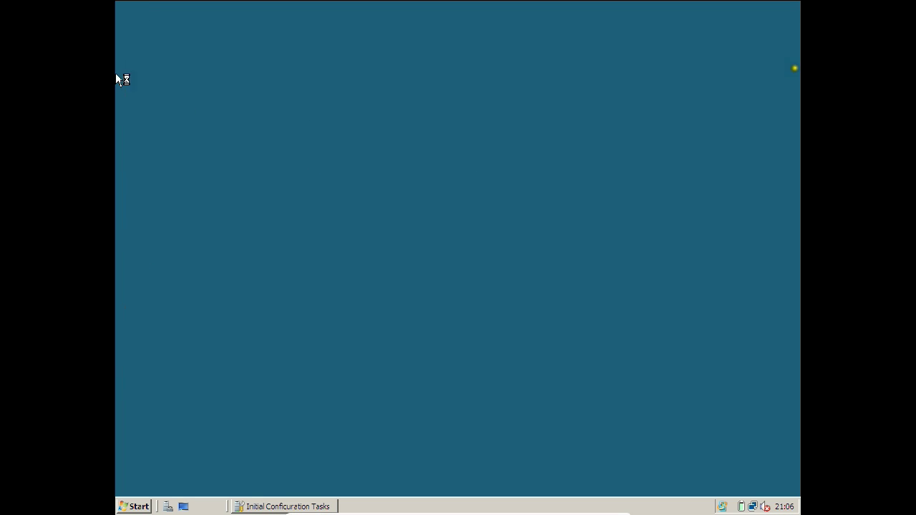
# Rename the server to Win-Server2008 in System Properties, accepting the restart notice.
pyautogui.click(133, 84)
pyautogui.rightClick(134, 85)
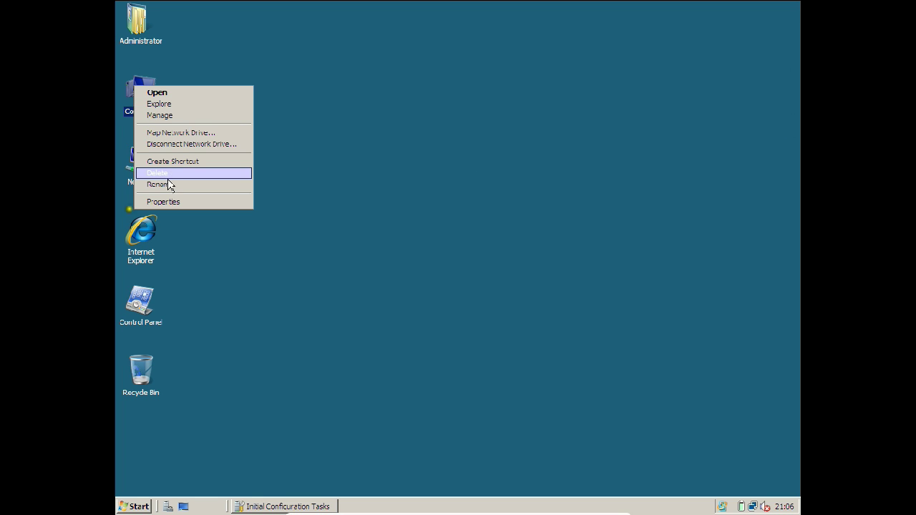
pyautogui.click(170, 201)
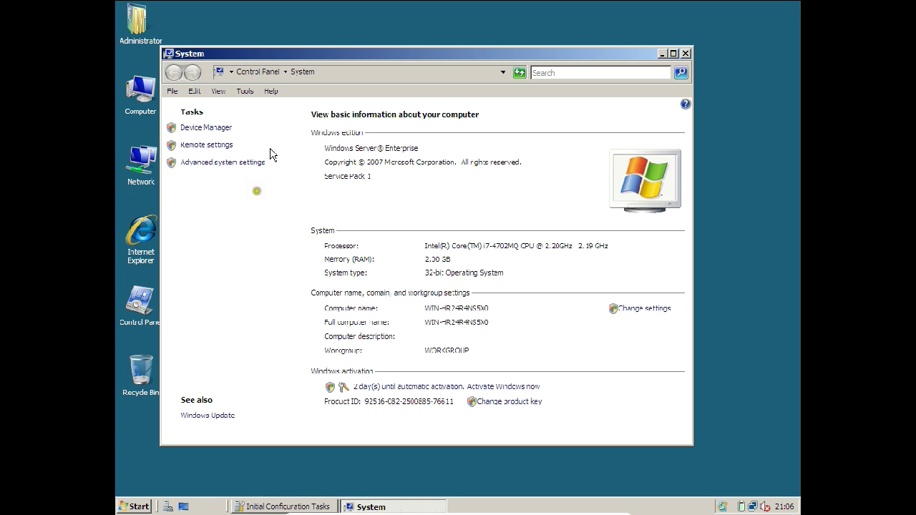
pyautogui.click(652, 309)
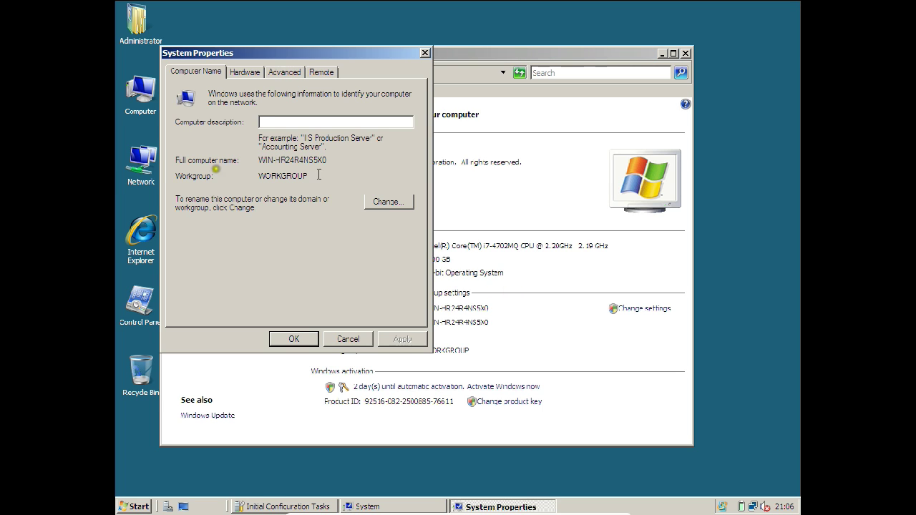
pyautogui.moveTo(259, 159); pyautogui.dragTo(327, 160)
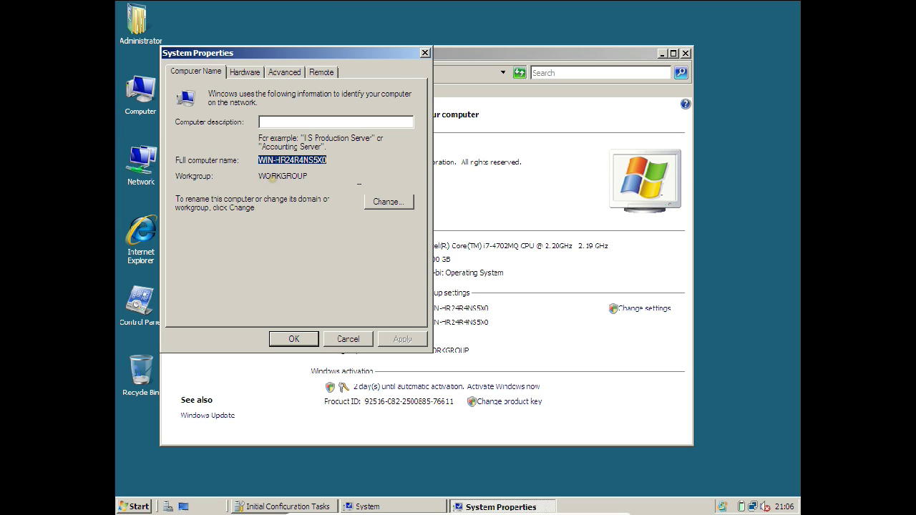
pyautogui.click(379, 204)
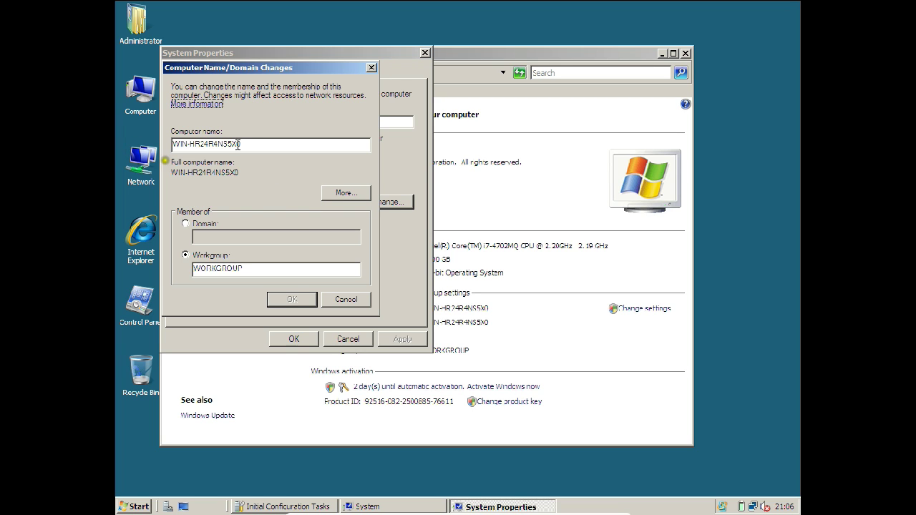
pyautogui.moveTo(262, 144); pyautogui.dragTo(172, 144)
pyautogui.write('Win-Server2008')
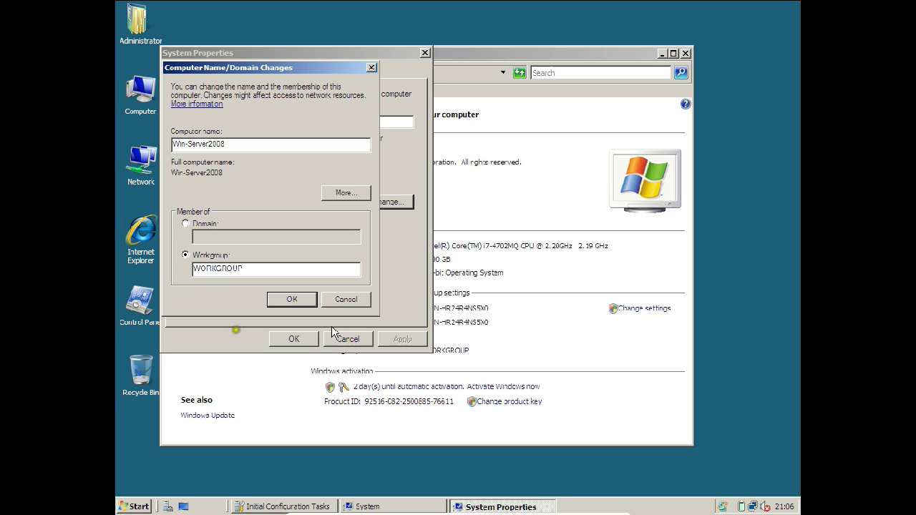
pyautogui.click(295, 300)
pyautogui.click(548, 268)
pyautogui.click(285, 337)
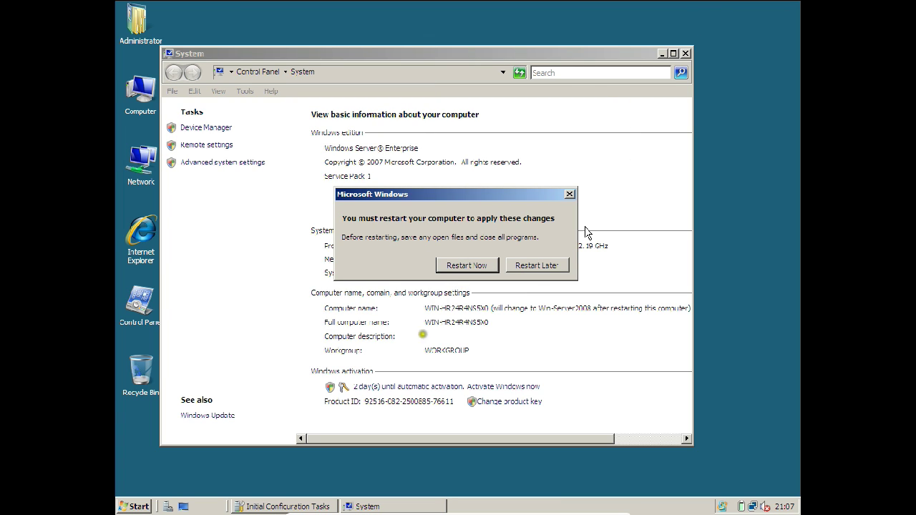
# Close the System window and open Control Panel with the control command.
pyautogui.click(685, 54)
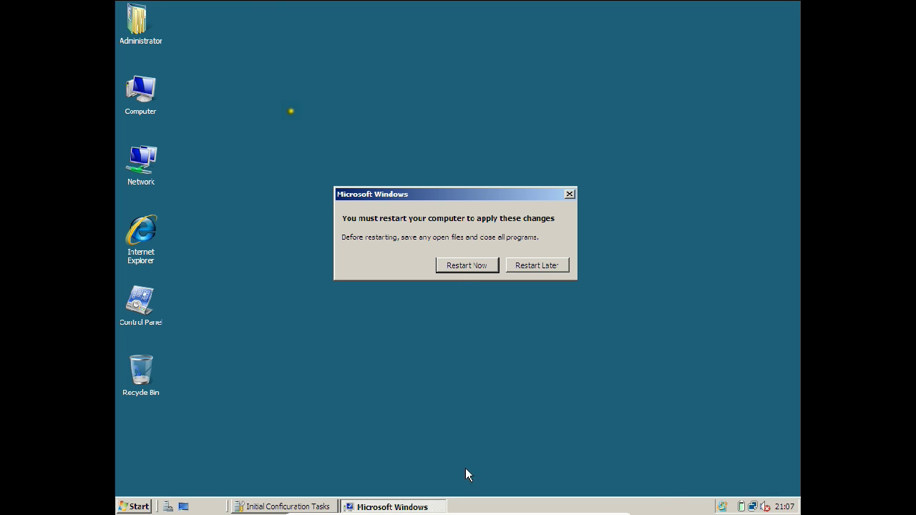
pyautogui.press('super')
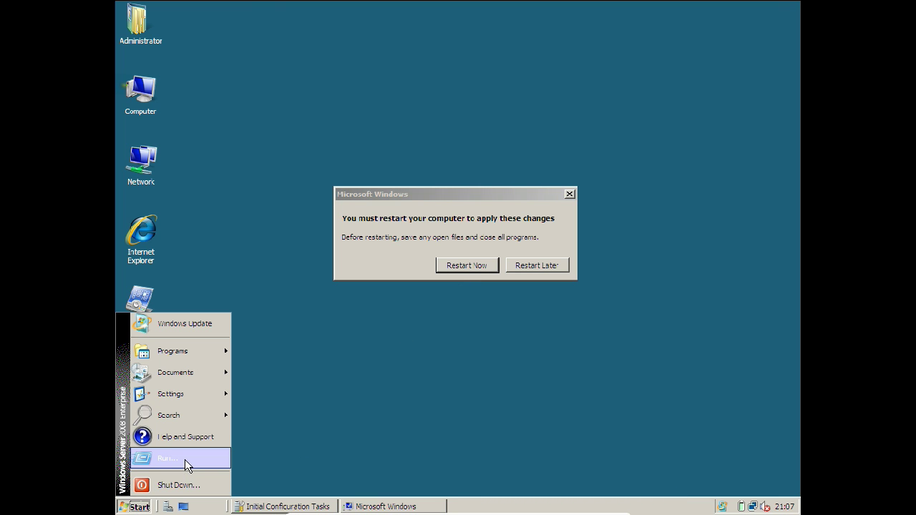
pyautogui.click(186, 465)
pyautogui.write('contro')
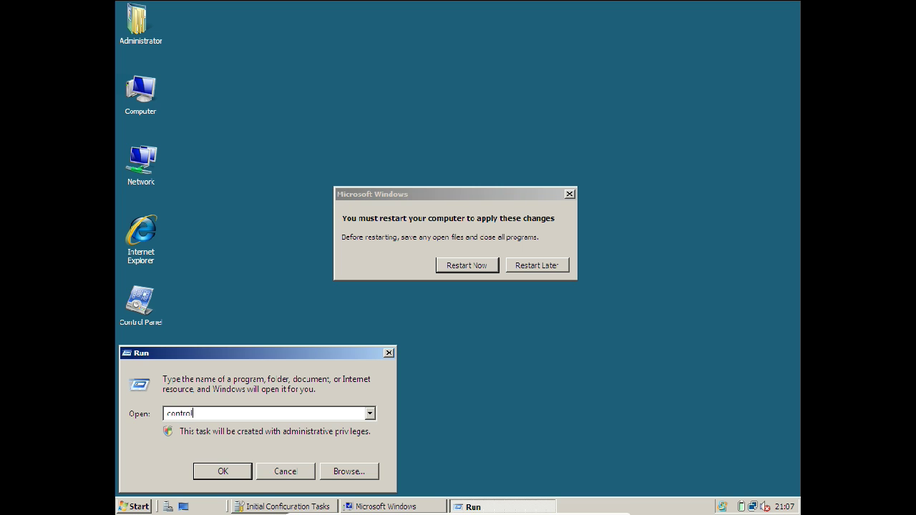
pyautogui.write('l')
pyautogui.press('Return')
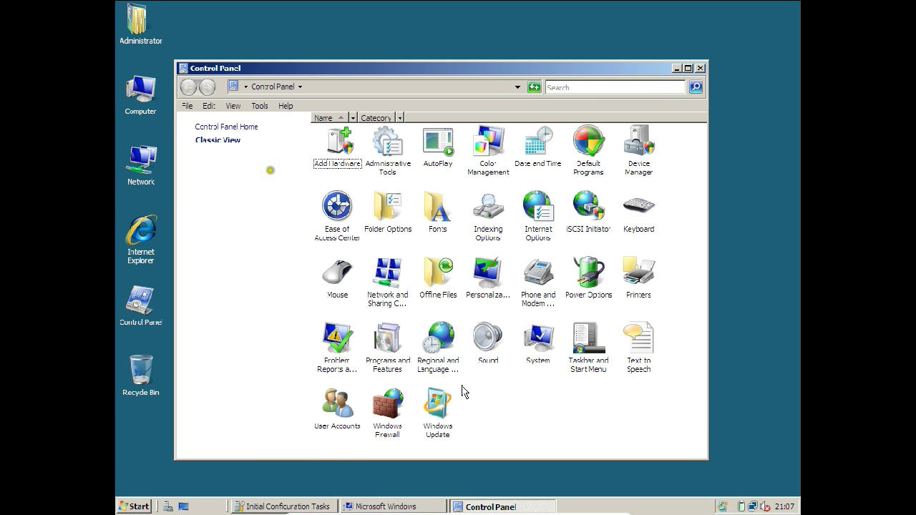
# Turn Windows Firewall off, then close the Firewall and Control Panel windows.
pyautogui.doubleClick(387, 406)
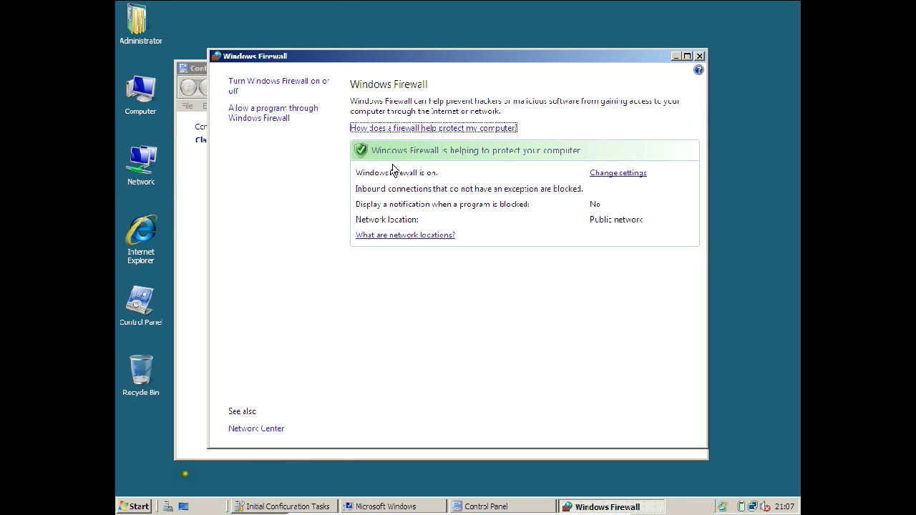
pyautogui.click(242, 89)
pyautogui.click(237, 306)
pyautogui.click(440, 399)
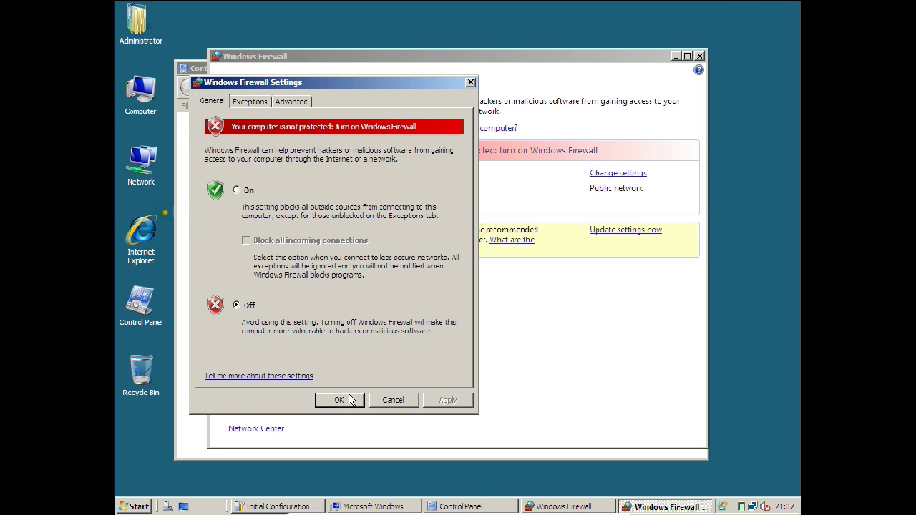
pyautogui.click(339, 400)
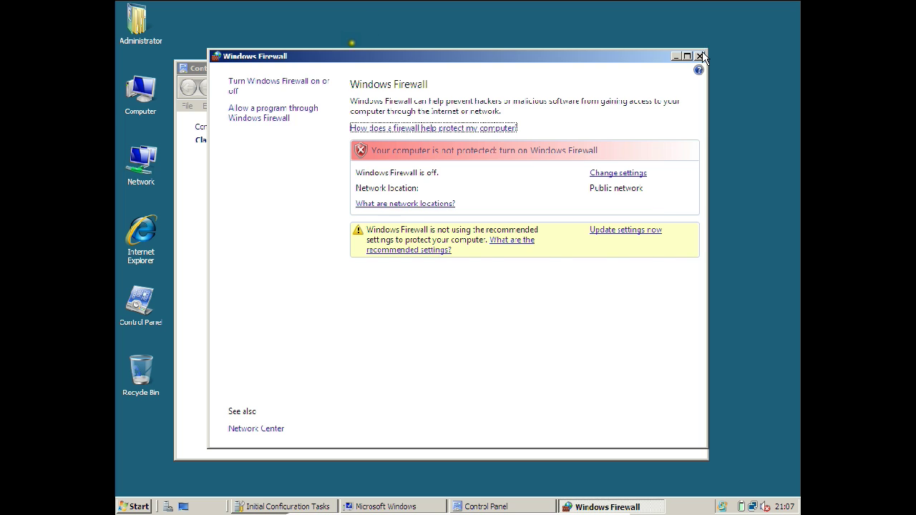
pyautogui.click(699, 57)
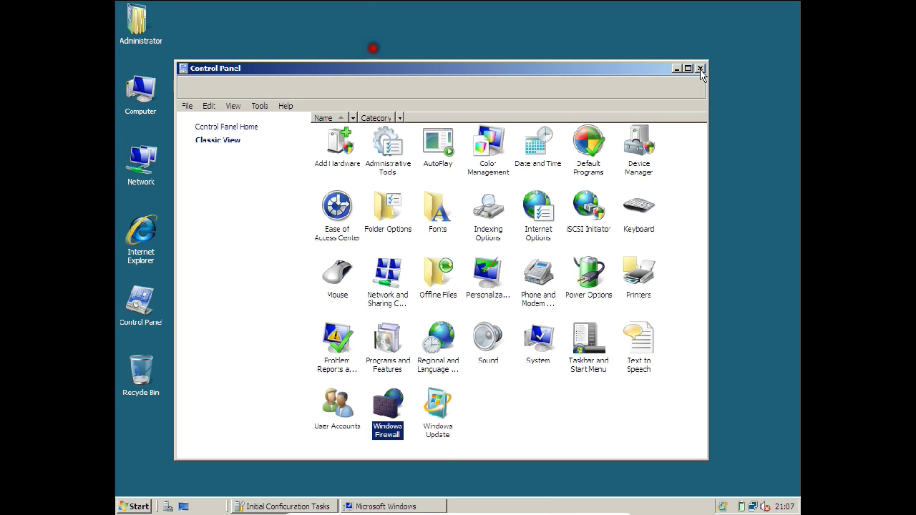
pyautogui.click(700, 68)
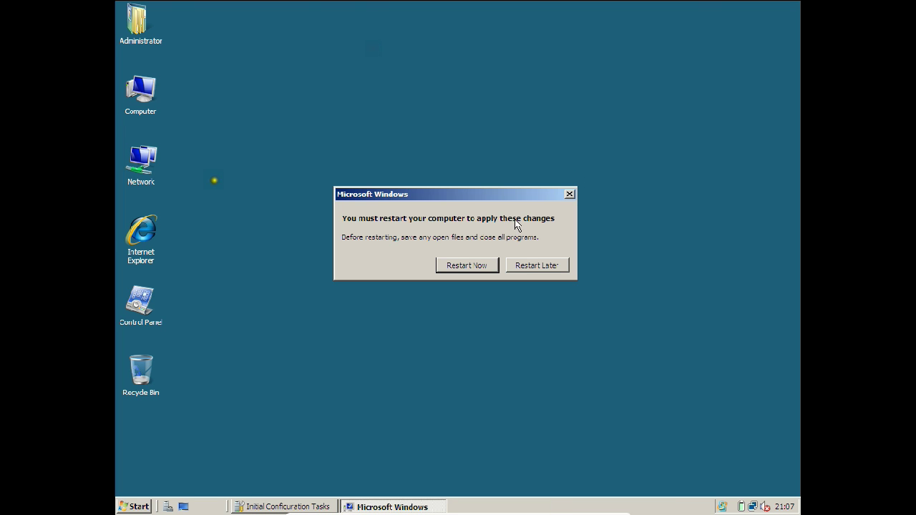
# Restart the server, put the Windows 7 VM in full-screen mode, and sign in with the account password.
pyautogui.click(483, 264)
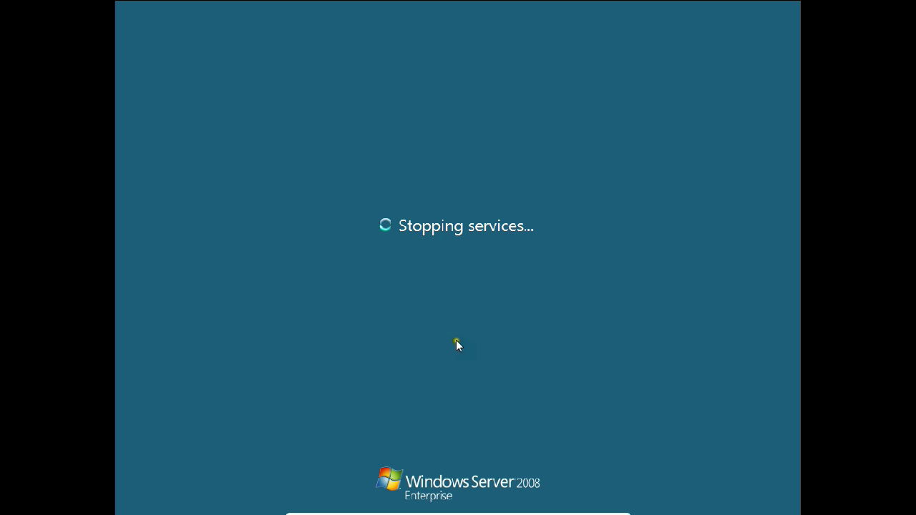
pyautogui.moveTo(586, 505)
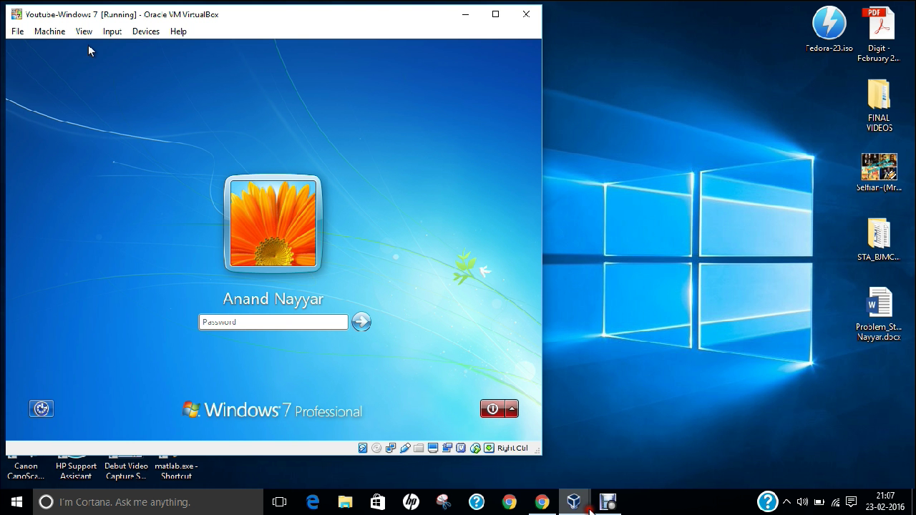
pyautogui.click(84, 30)
pyautogui.click(93, 44)
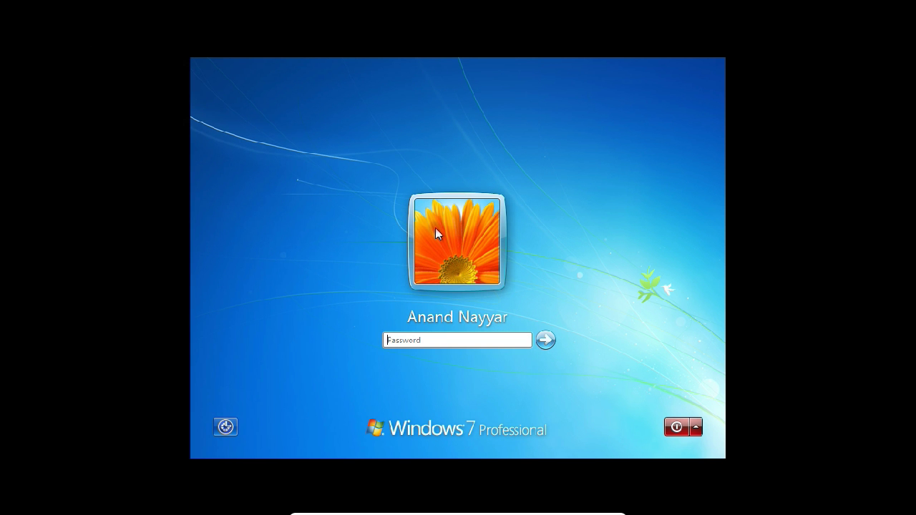
pyautogui.press('Return')
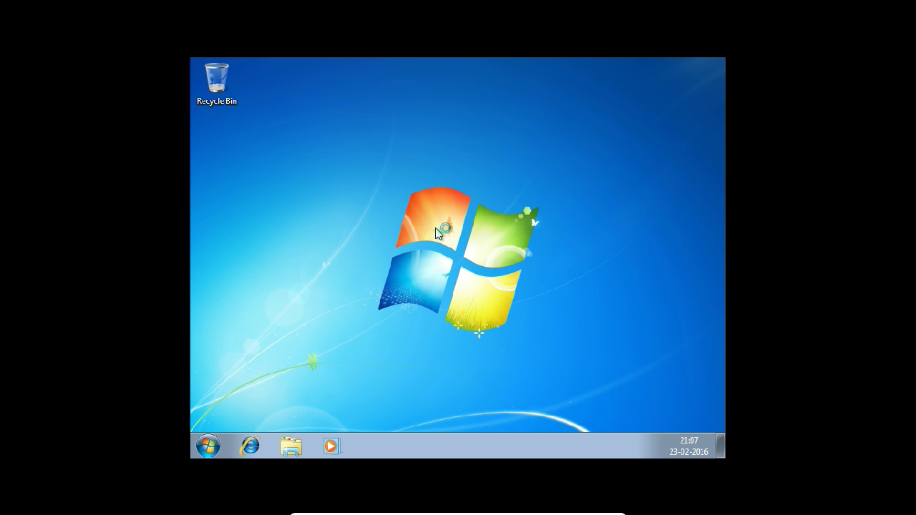
# Look through the Personalization window and close it without changes.
pyautogui.rightClick(436, 173)
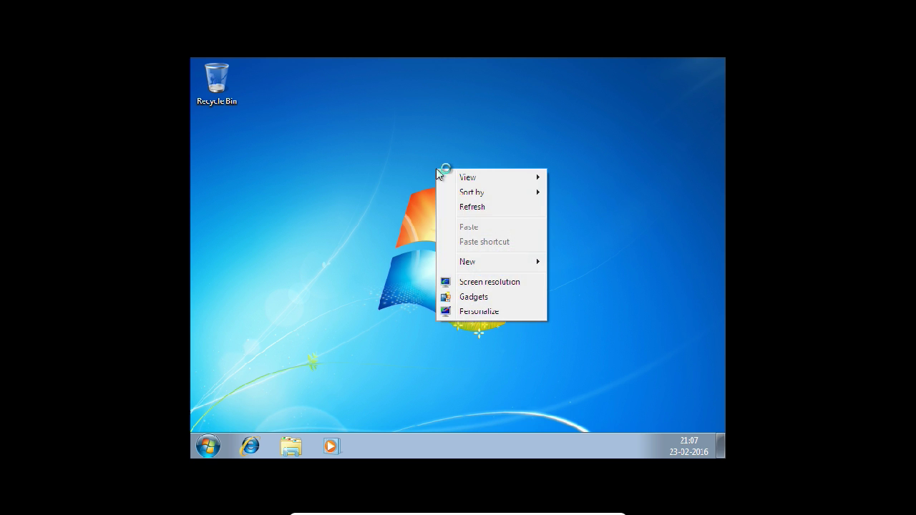
pyautogui.click(465, 315)
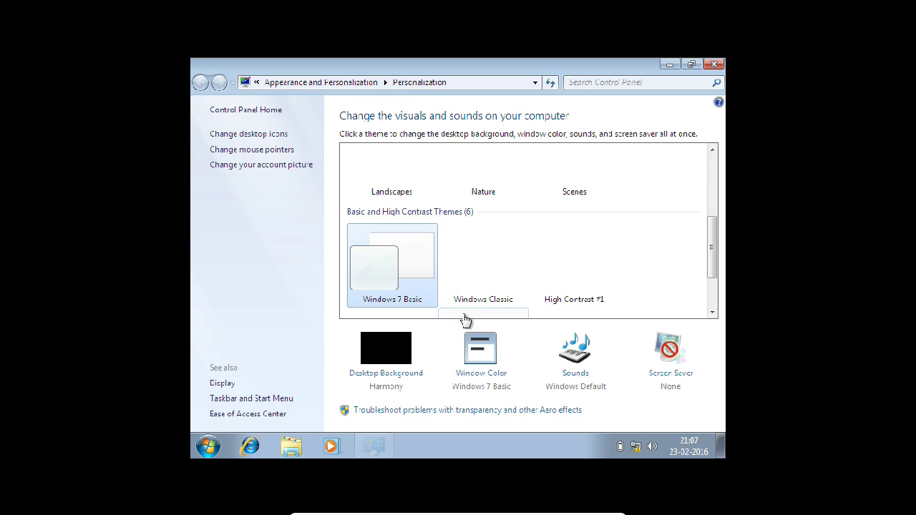
pyautogui.scroll(-2, 533, 260)
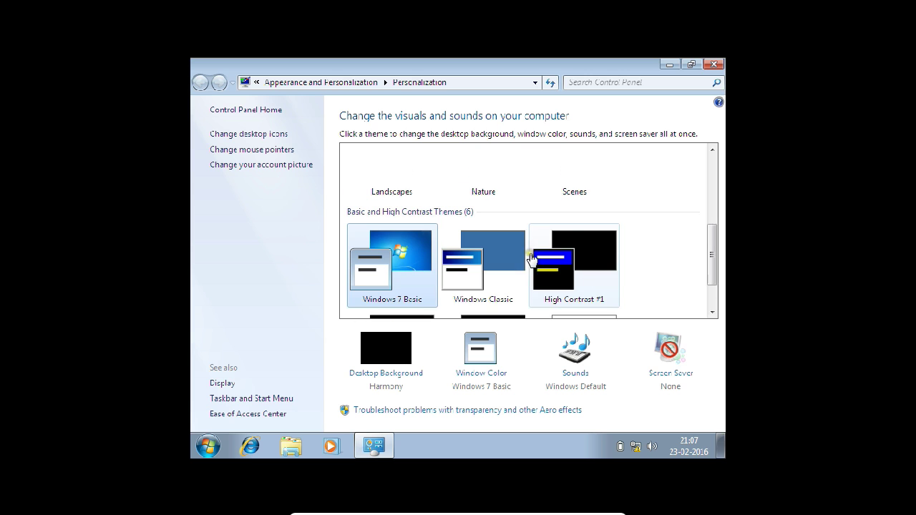
pyautogui.click(712, 65)
# Set the Windows 7 screen resolution to 1024 × 768 and keep the new display settings.
pyautogui.rightClick(489, 166)
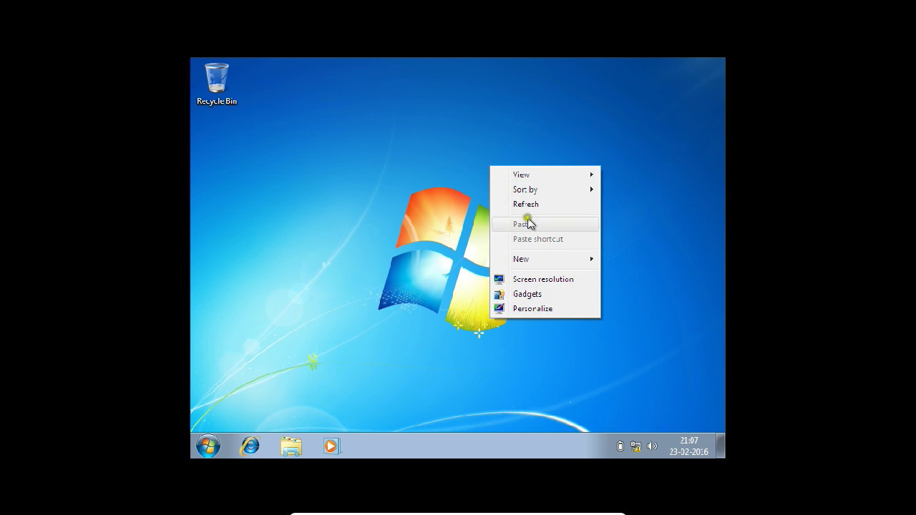
pyautogui.click(543, 282)
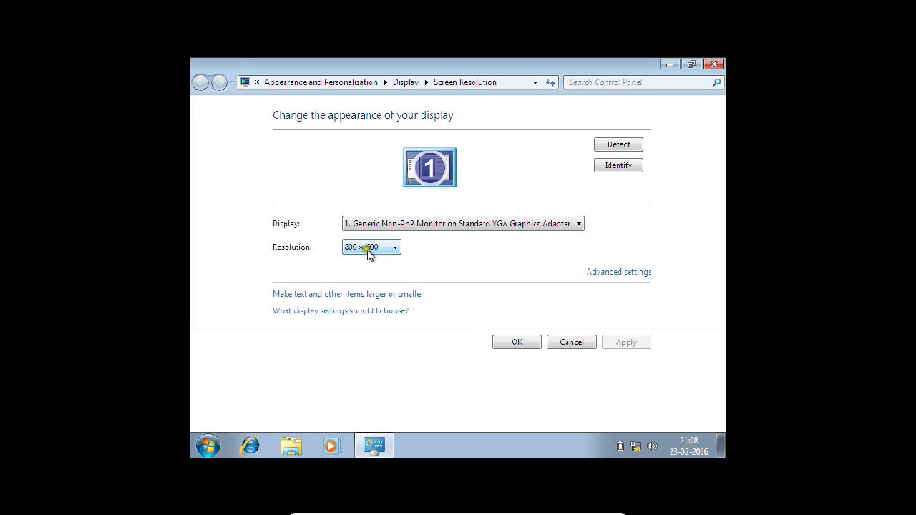
pyautogui.click(366, 247)
pyautogui.click(362, 369)
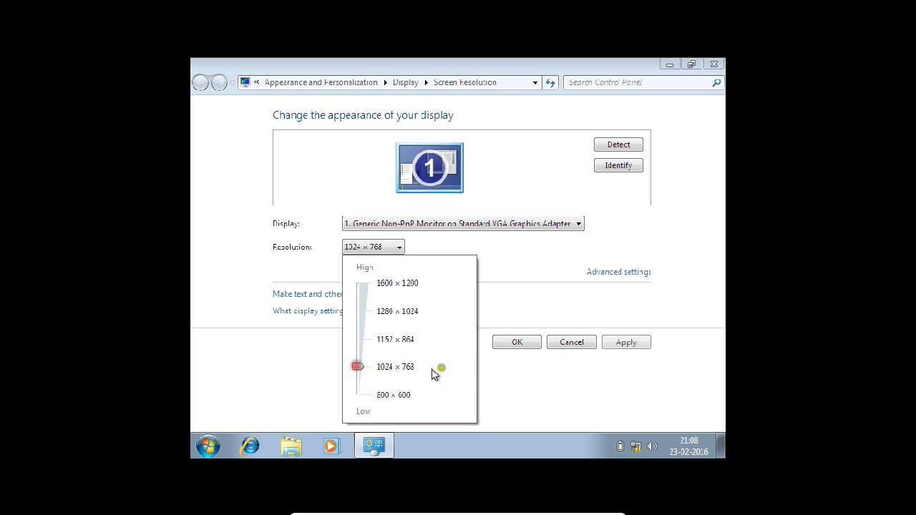
pyautogui.click(623, 346)
pyautogui.click(624, 345)
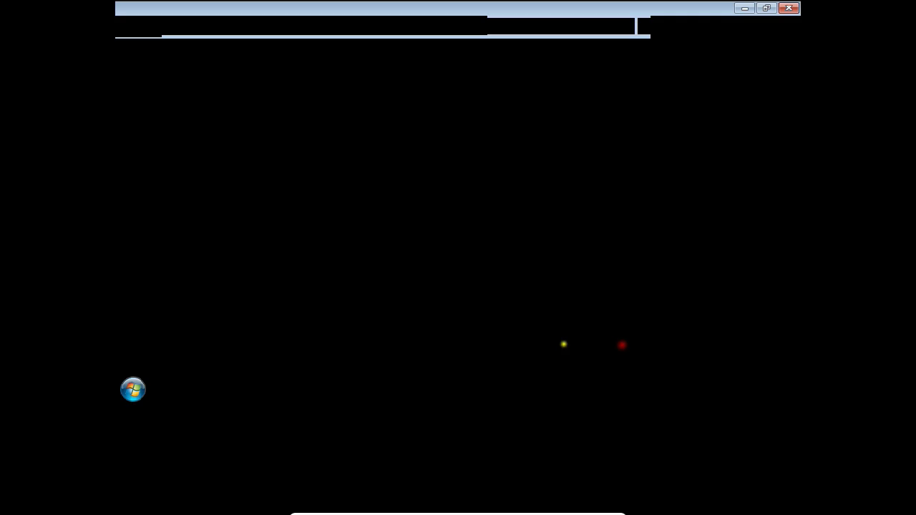
pyautogui.click(477, 240)
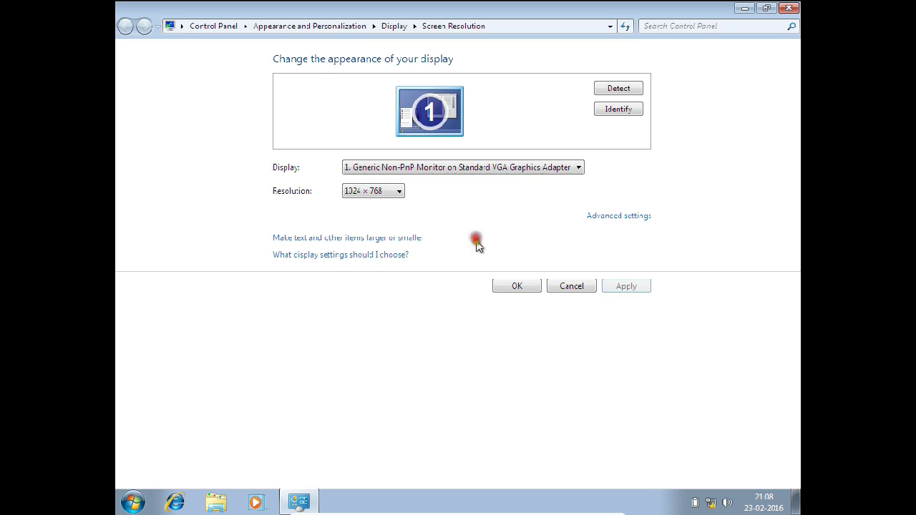
pyautogui.click(513, 288)
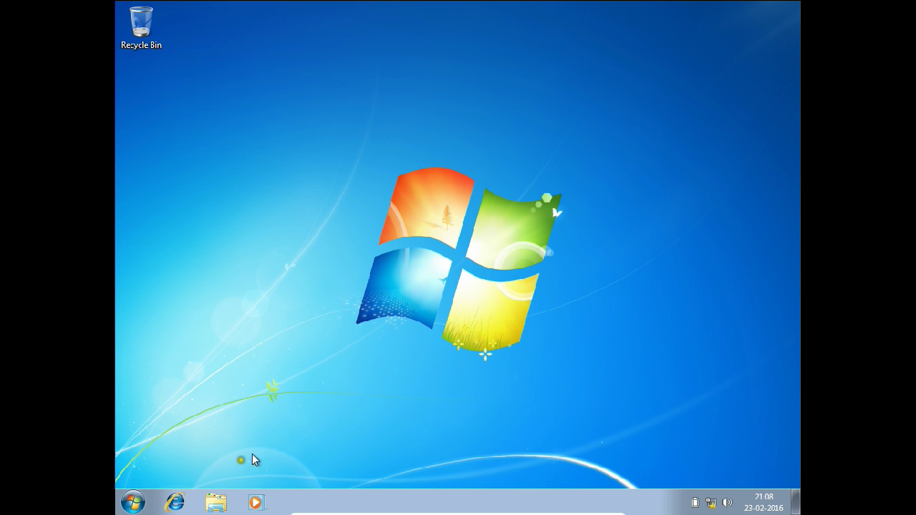
# Review the Windows 7 computer name and WORKGROUP, cancel both dialogs, and minimize System.
pyautogui.click(126, 504)
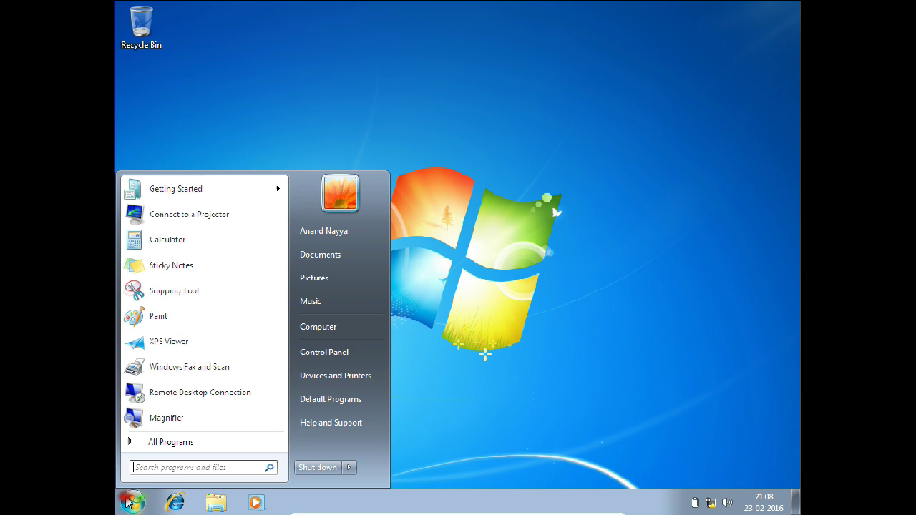
pyautogui.rightClick(336, 324)
pyautogui.click(372, 436)
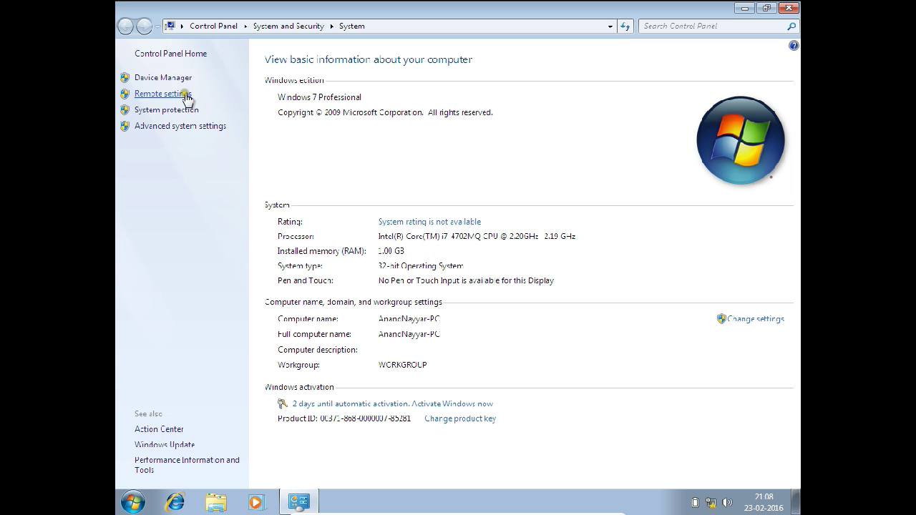
pyautogui.click(742, 319)
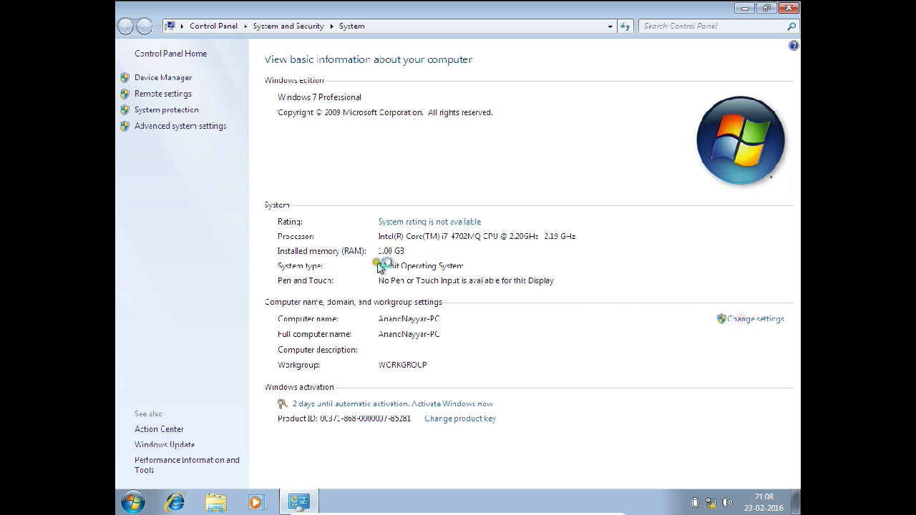
pyautogui.click(351, 215)
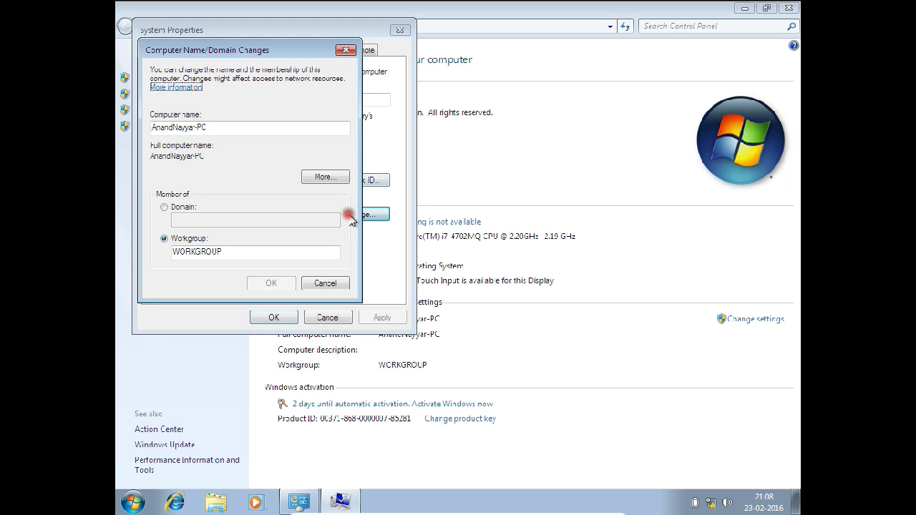
pyautogui.click(325, 283)
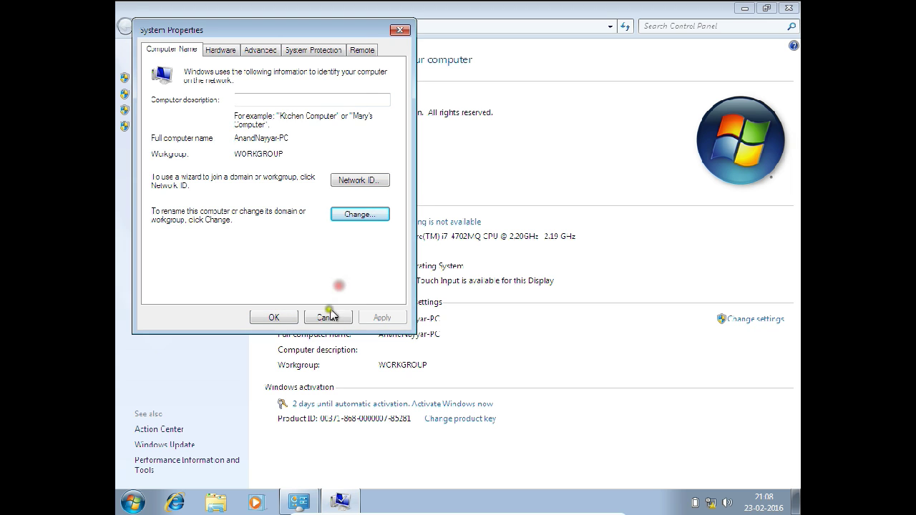
pyautogui.click(327, 317)
pyautogui.click(744, 8)
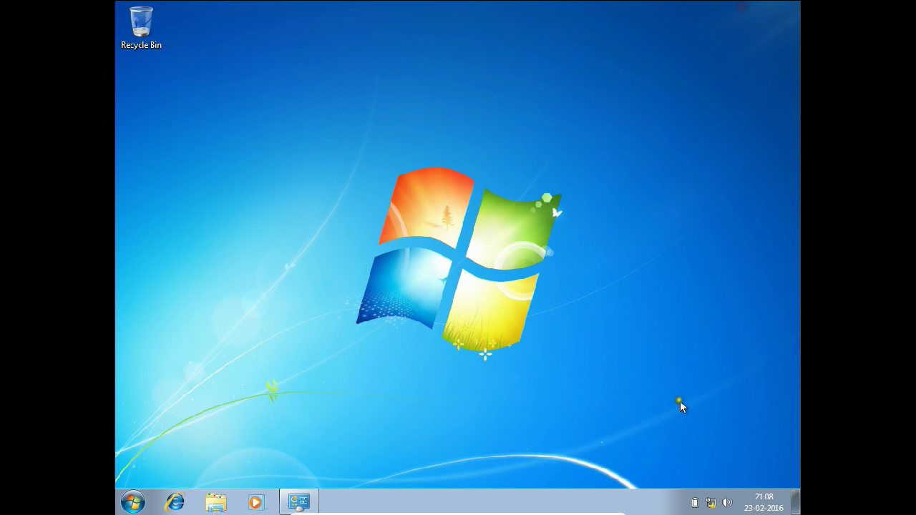
# Open the Local Area Connection properties from the Network and Sharing Center.
pyautogui.rightClick(711, 503)
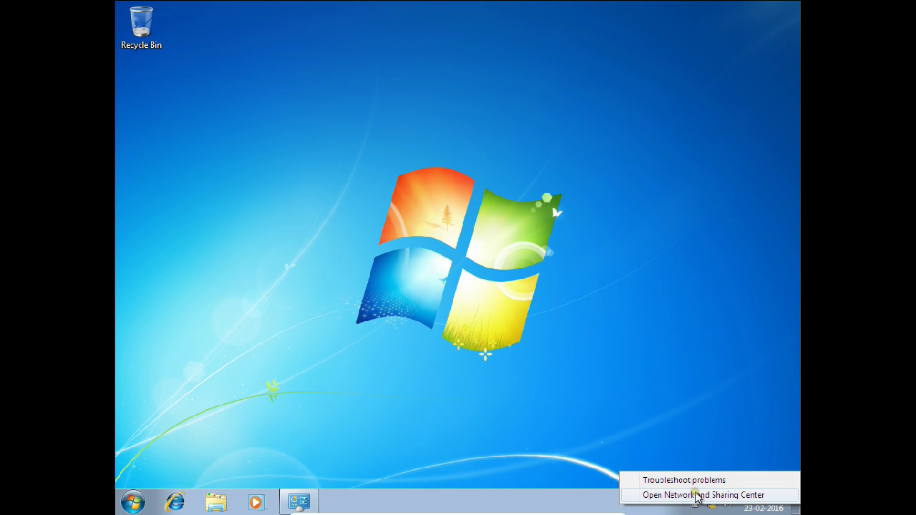
pyautogui.click(688, 494)
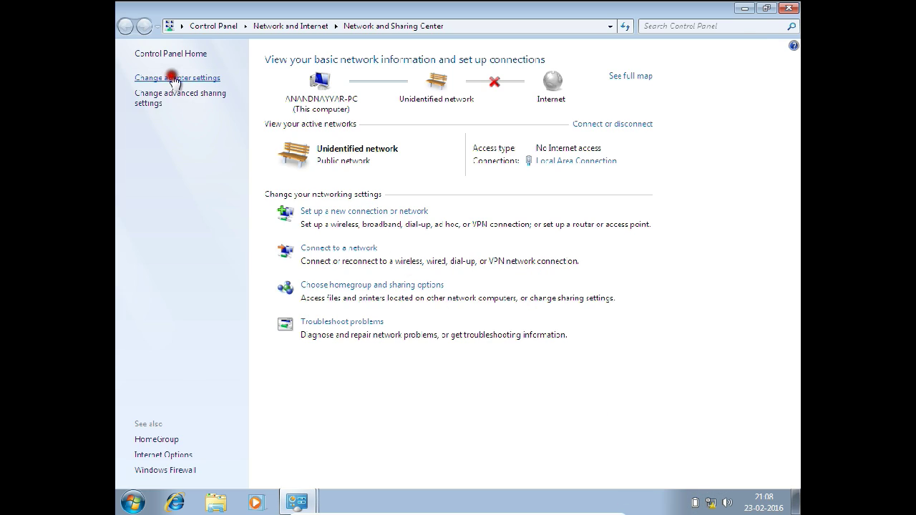
pyautogui.click(172, 72)
pyautogui.click(194, 78)
pyautogui.rightClick(194, 78)
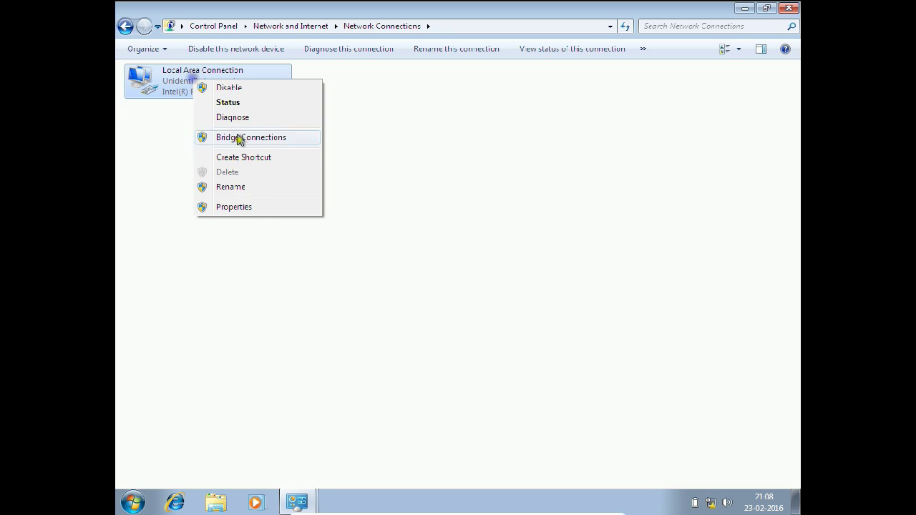
pyautogui.click(262, 212)
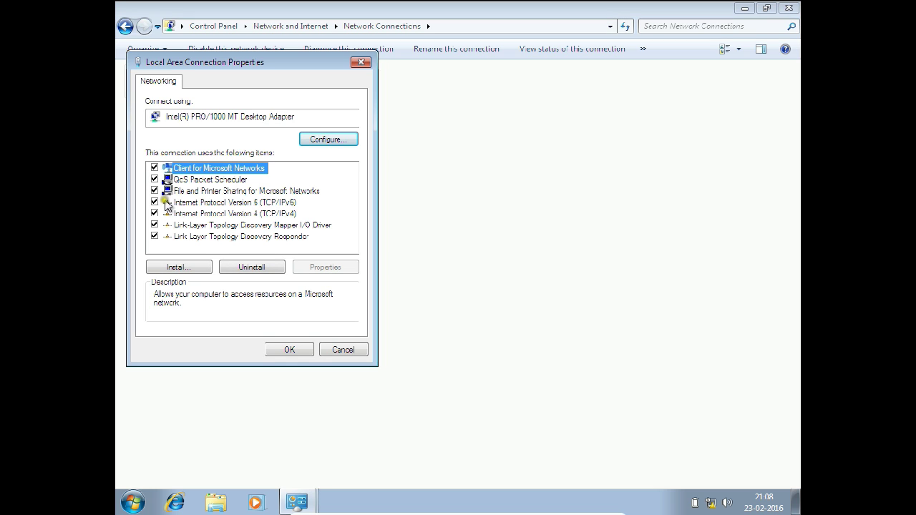
# Disable IPv6 and assign static IPv4 192.168.1.101 with subnet mask, gateway and DNS.
pyautogui.click(155, 203)
pyautogui.doubleClick(197, 213)
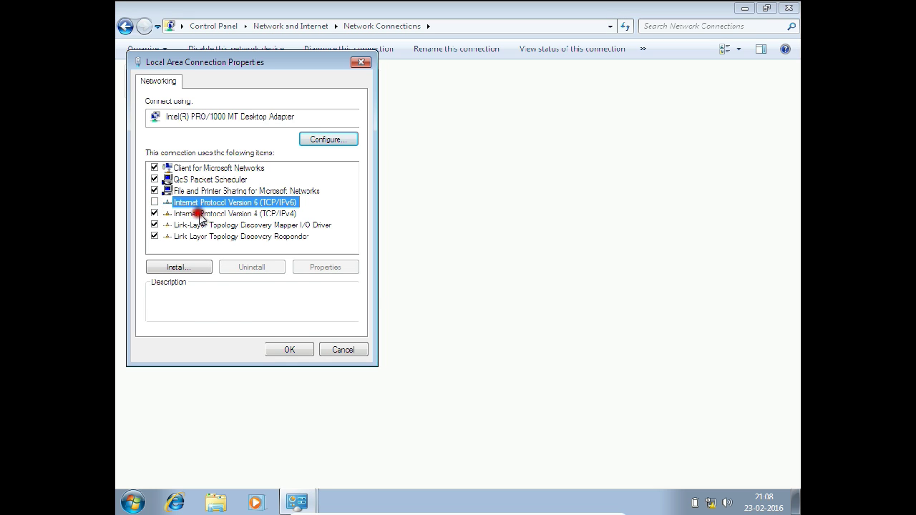
pyautogui.click(254, 205)
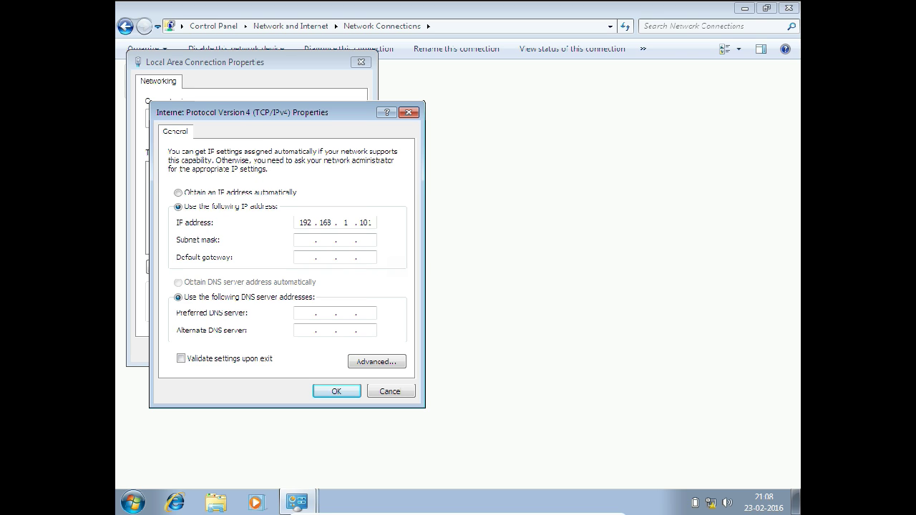
pyautogui.click(305, 239)
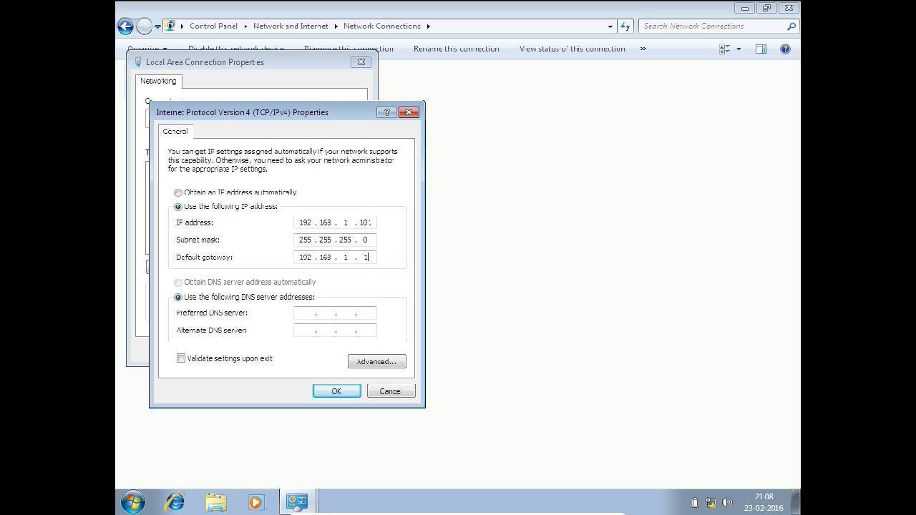
pyautogui.press('Tab')
pyautogui.press('Tab')
pyautogui.write('1')
pyautogui.click(336, 392)
pyautogui.click(280, 349)
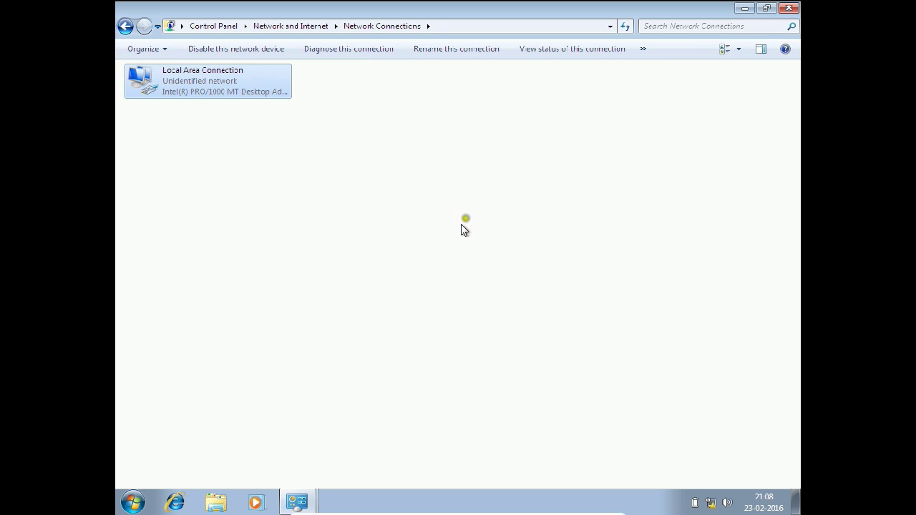
# Make Network 2 a Home network and refresh the desktop.
pyautogui.click(788, 8)
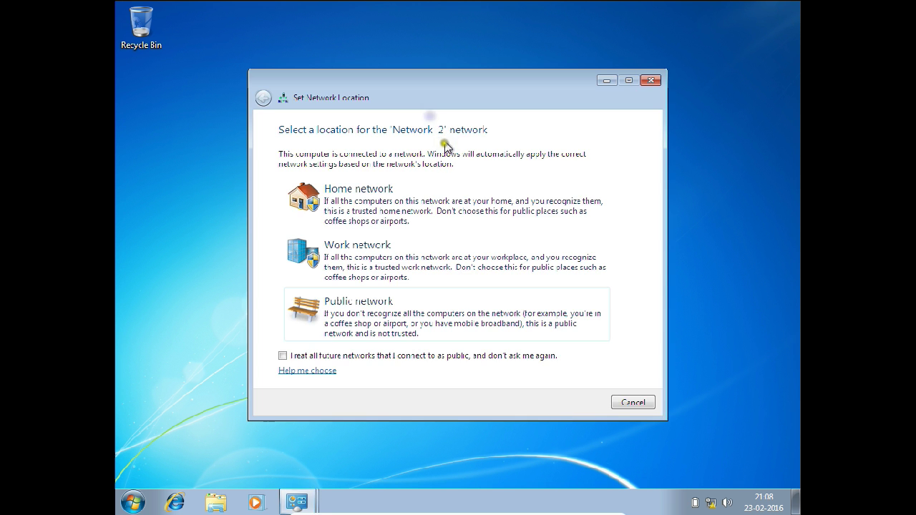
pyautogui.click(406, 210)
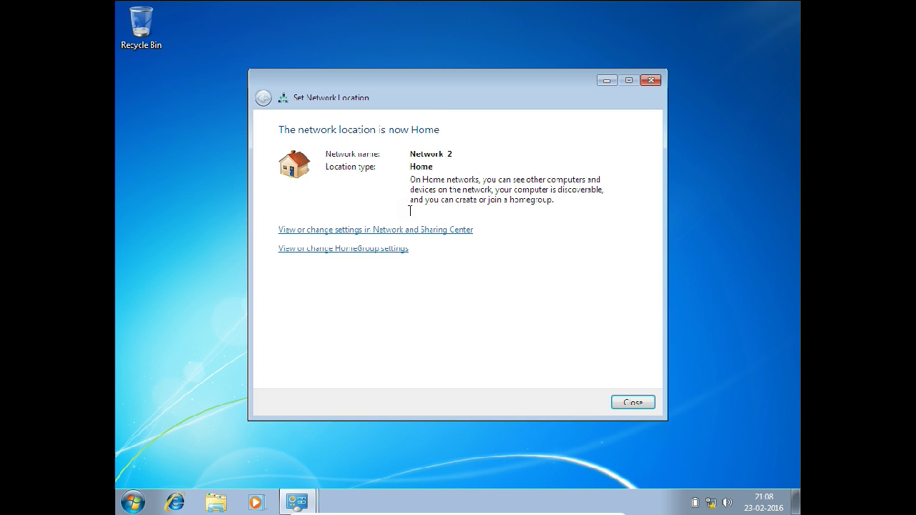
pyautogui.click(630, 405)
pyautogui.rightClick(478, 176)
pyautogui.click(508, 217)
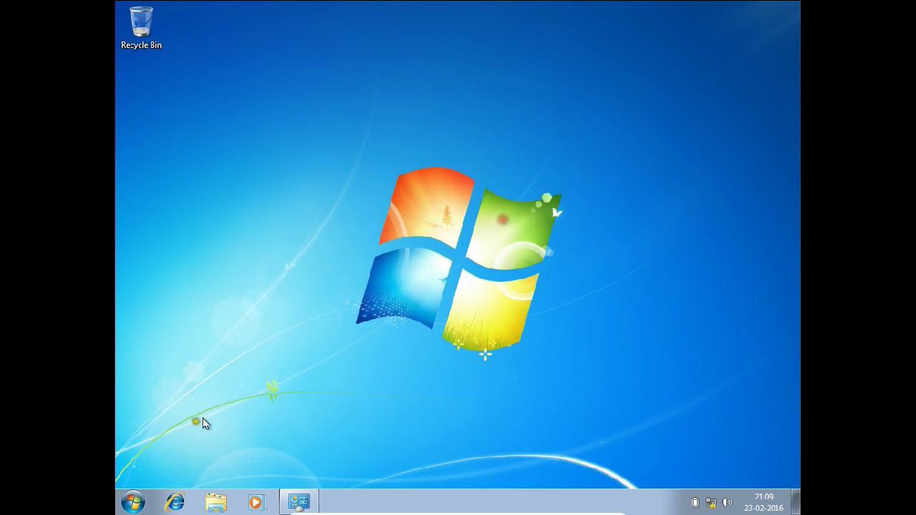
# Search Control Panel for 'firewall' and open the Windows Firewall status page.
pyautogui.click(133, 501)
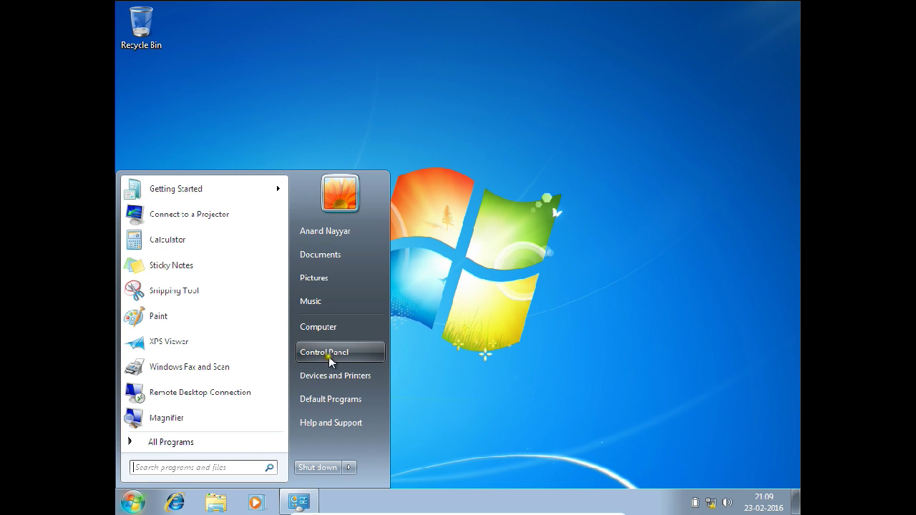
pyautogui.click(330, 357)
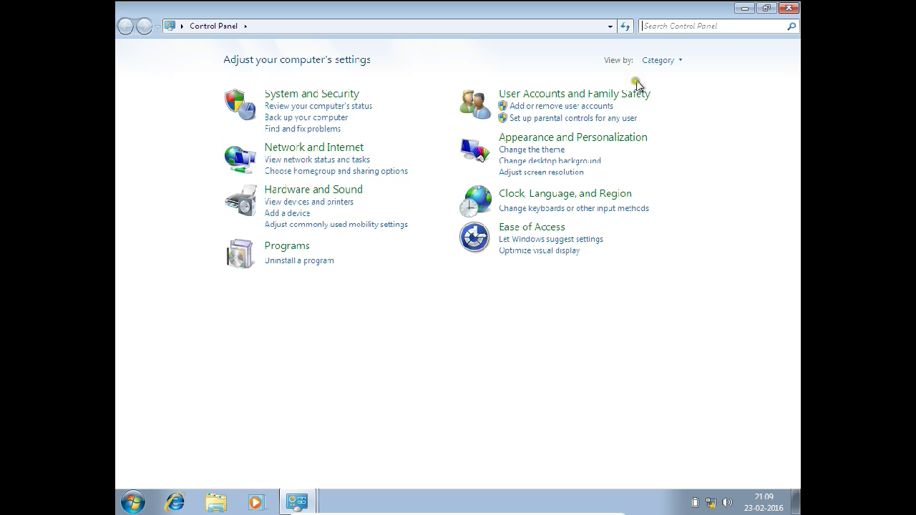
pyautogui.click(666, 29)
pyautogui.write('fi')
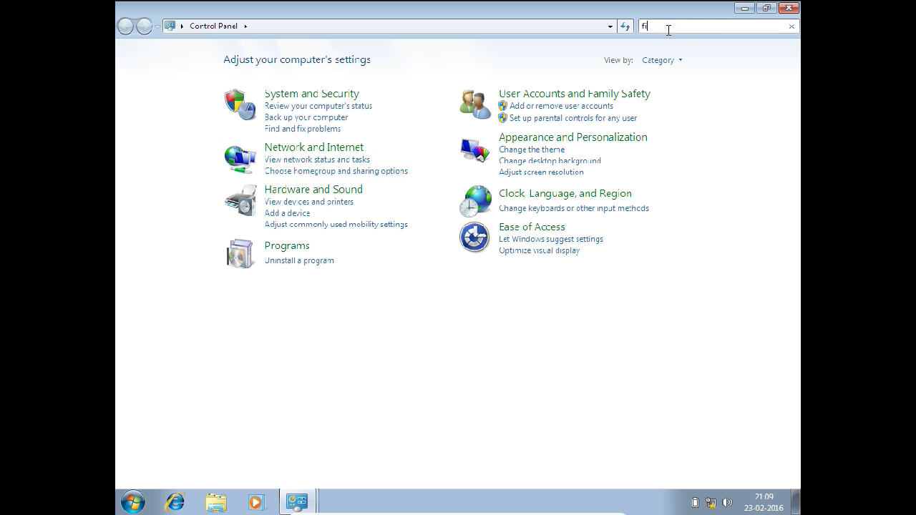
pyautogui.write('rewall')
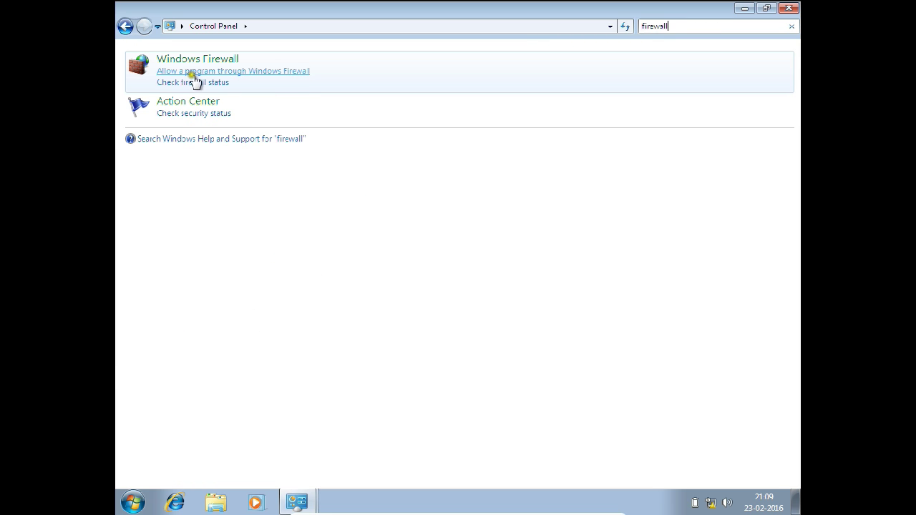
pyautogui.click(194, 73)
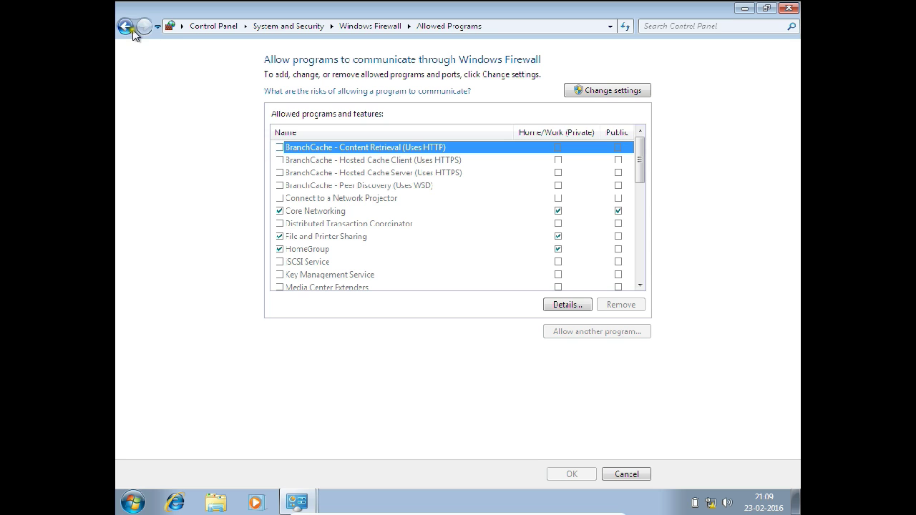
pyautogui.click(130, 30)
pyautogui.click(192, 84)
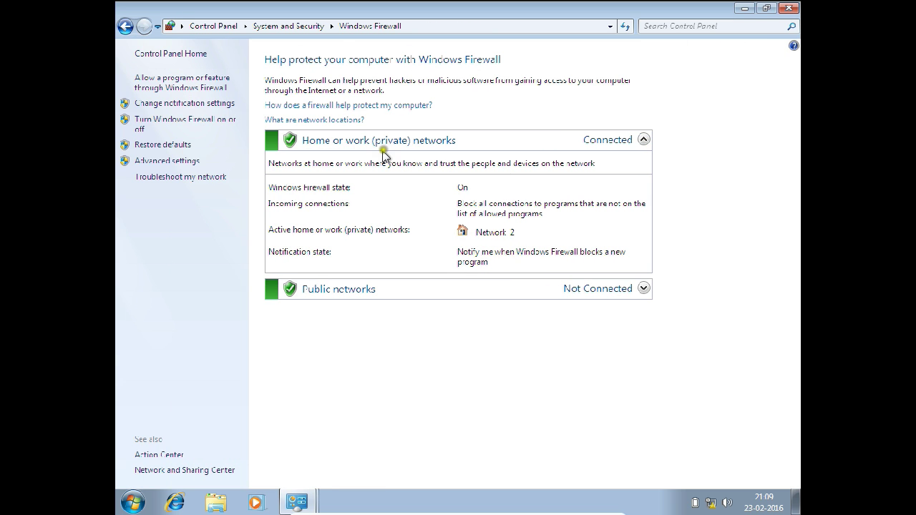
# Turn off the firewall for home/work and public networks, then close the window.
pyautogui.click(164, 124)
pyautogui.click(302, 164)
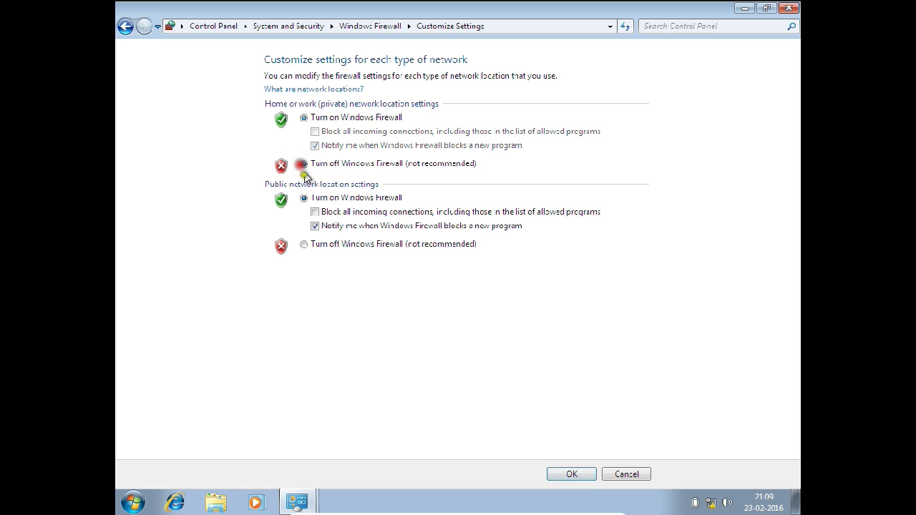
pyautogui.click(304, 244)
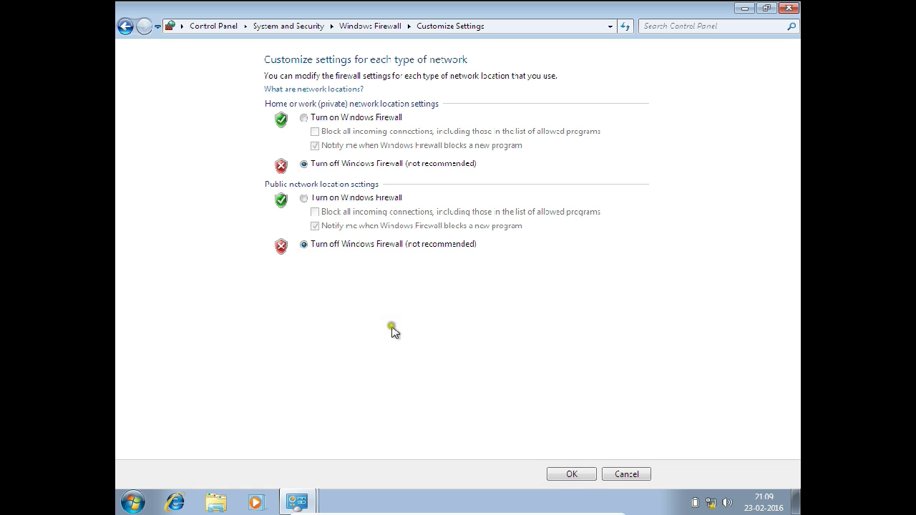
pyautogui.click(571, 474)
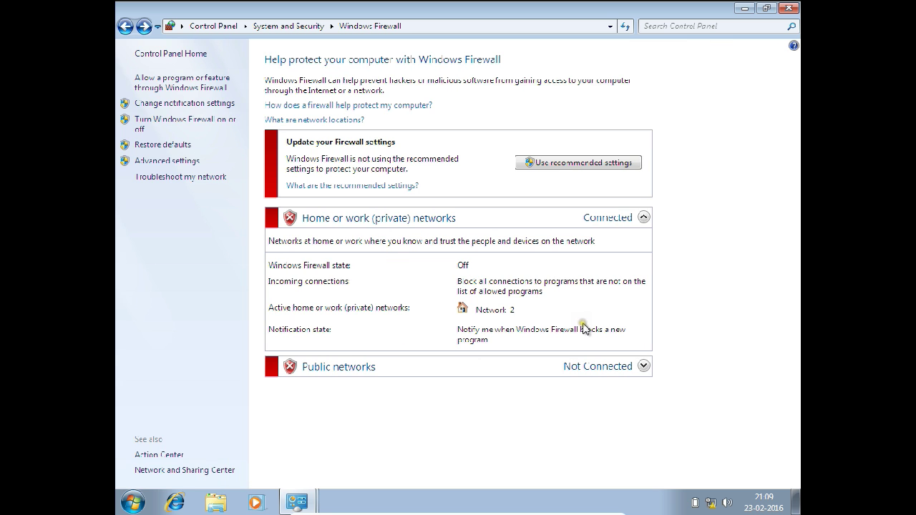
pyautogui.click(787, 8)
pyautogui.rightClick(472, 167)
pyautogui.click(496, 204)
# Minimize the Windows 7 VM and switch to the Windows Server 2008 VM.
pyautogui.moveTo(526, 507)
pyautogui.click(584, 507)
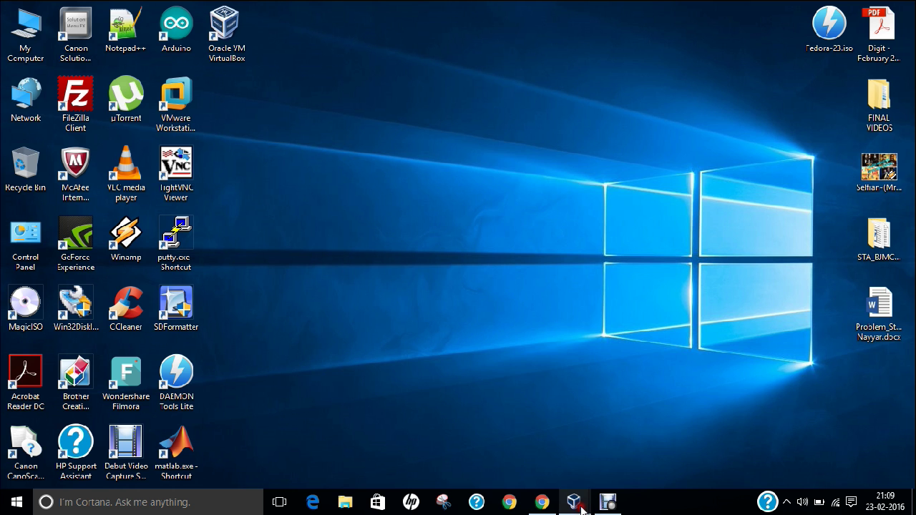
pyautogui.moveTo(602, 505)
pyautogui.moveTo(576, 501)
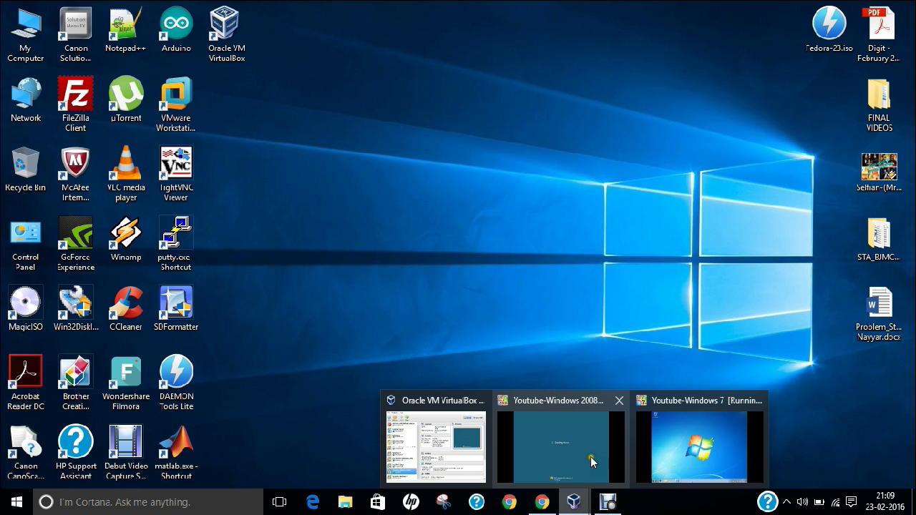
pyautogui.click(580, 451)
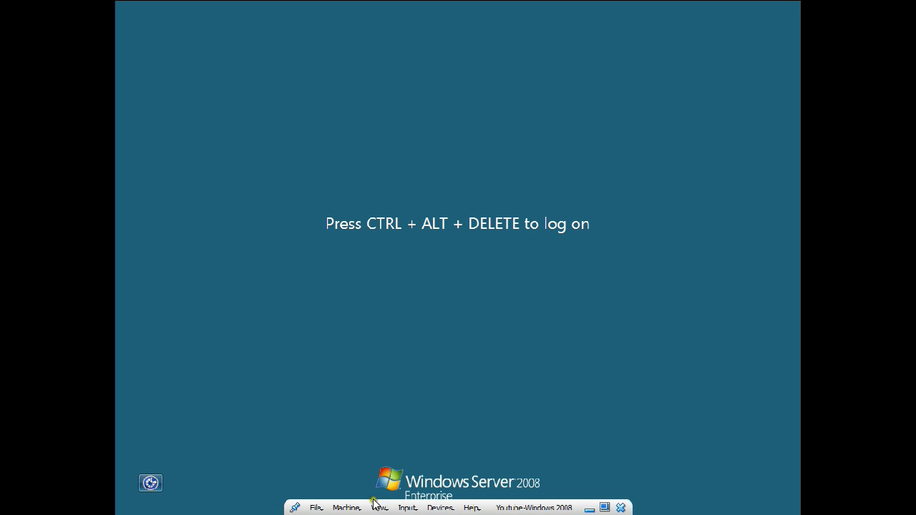
# Send Ctrl-Alt-Del to the server and log on as Administrator with the password.
pyautogui.click(406, 506)
pyautogui.click(425, 505)
pyautogui.click(415, 506)
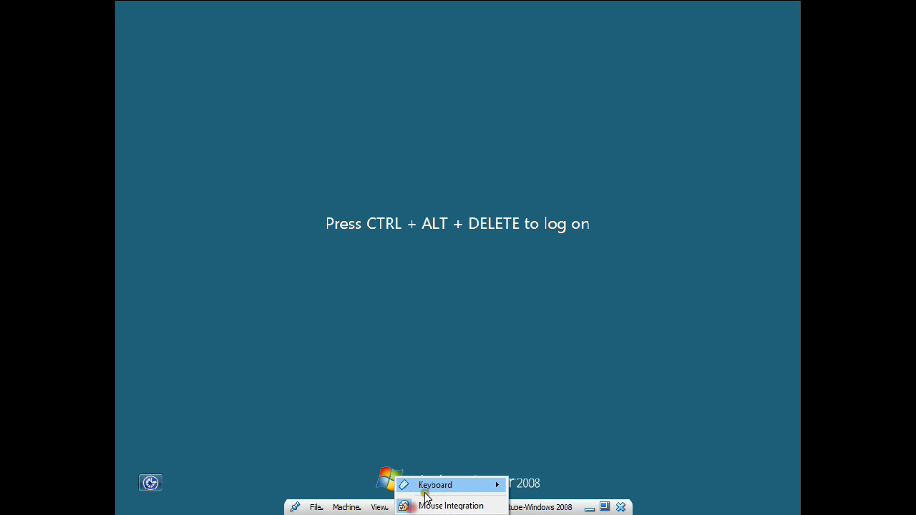
pyautogui.moveTo(429, 484)
pyautogui.click(551, 475)
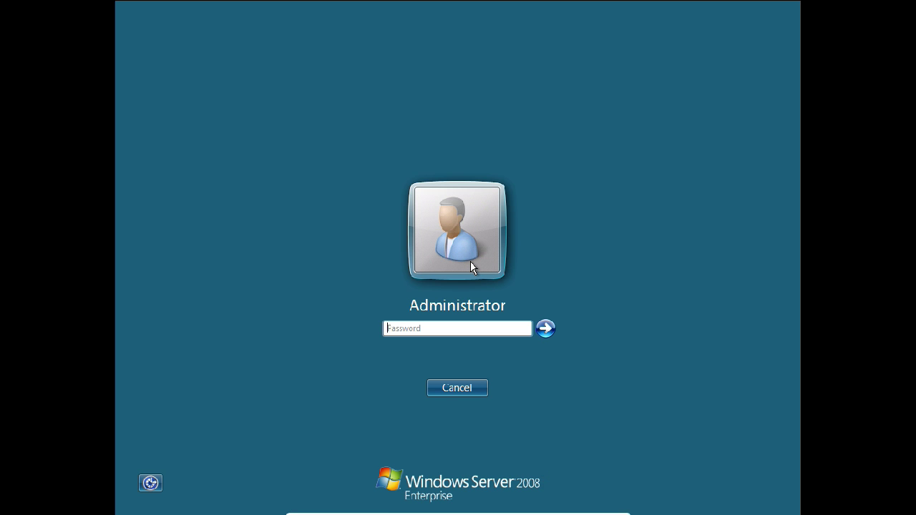
pyautogui.click(428, 328)
pyautogui.press('Return')
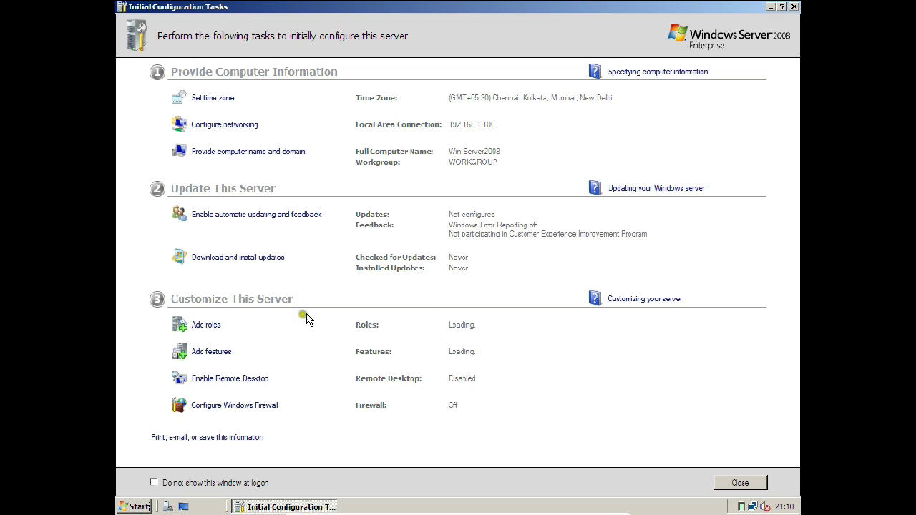
# Install the Active Directory Domain Services role, then close the wizard and Initial Configuration Tasks.
pyautogui.click(206, 327)
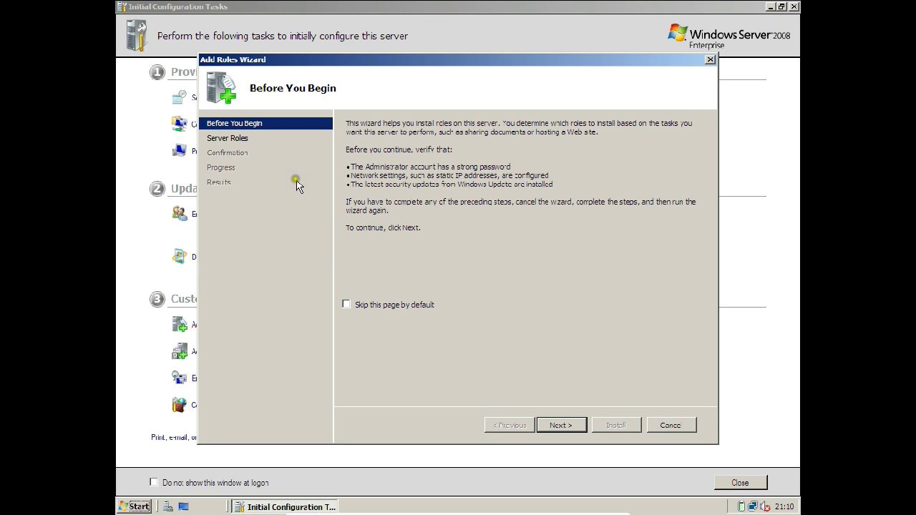
pyautogui.click(560, 425)
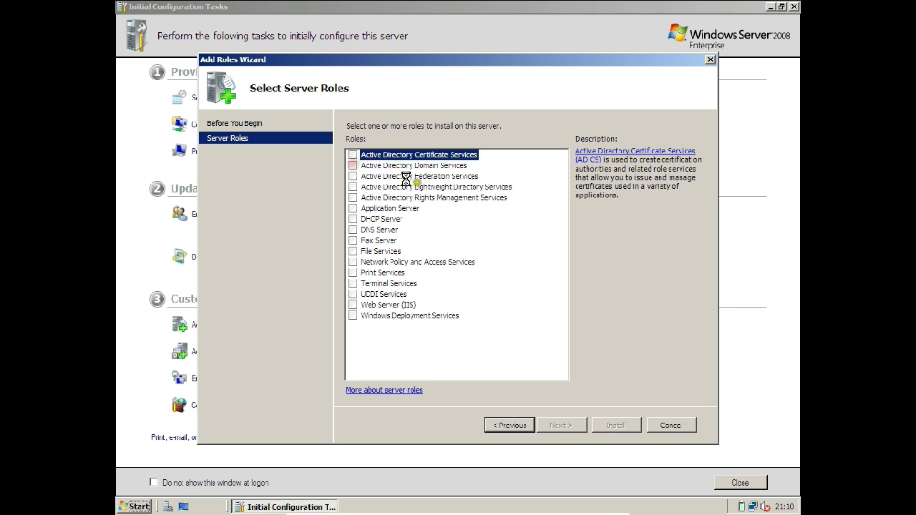
pyautogui.click(353, 166)
pyautogui.click(561, 425)
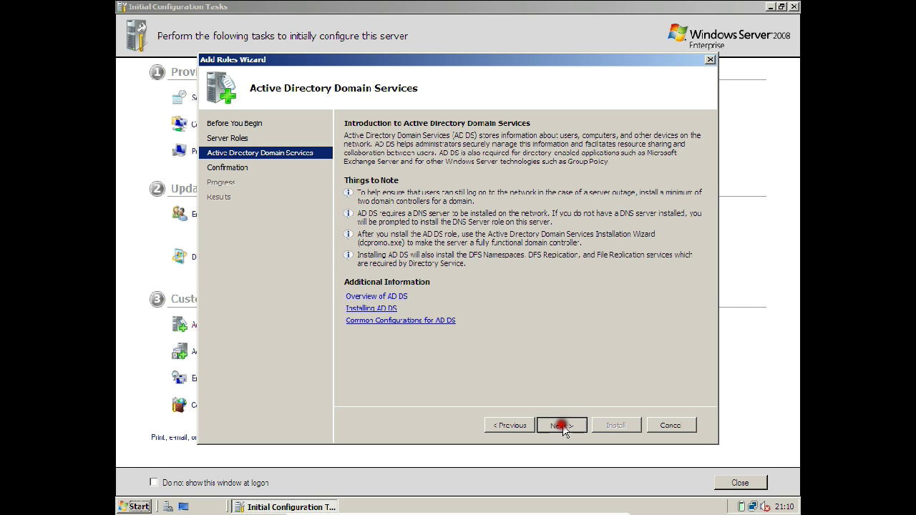
pyautogui.click(561, 425)
pyautogui.click(614, 425)
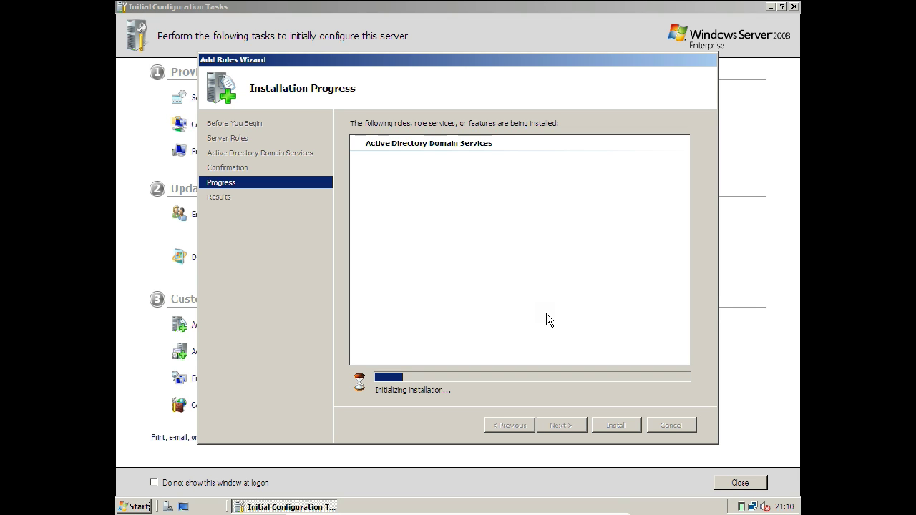
pyautogui.click(736, 482)
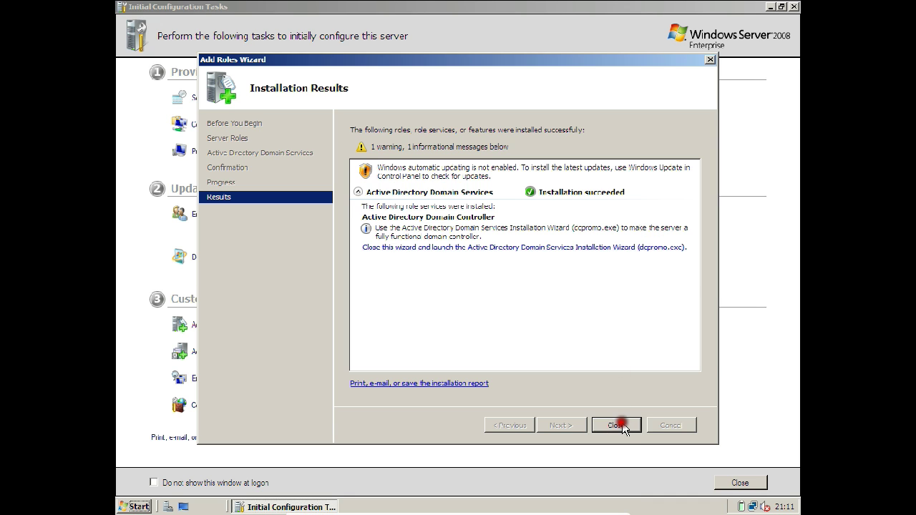
pyautogui.click(618, 424)
pyautogui.click(726, 480)
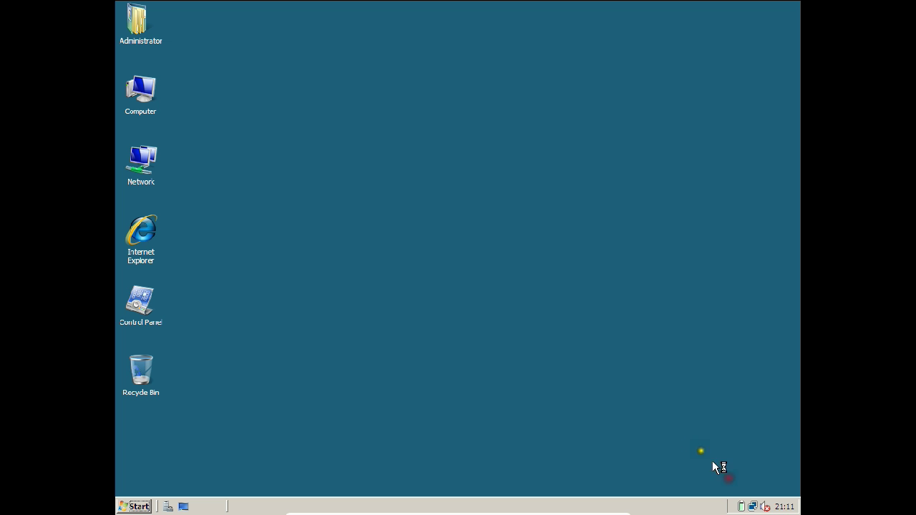
# Close Server Manager and launch dcpromo from the Run box.
pyautogui.rightClick(476, 221)
pyautogui.click(495, 255)
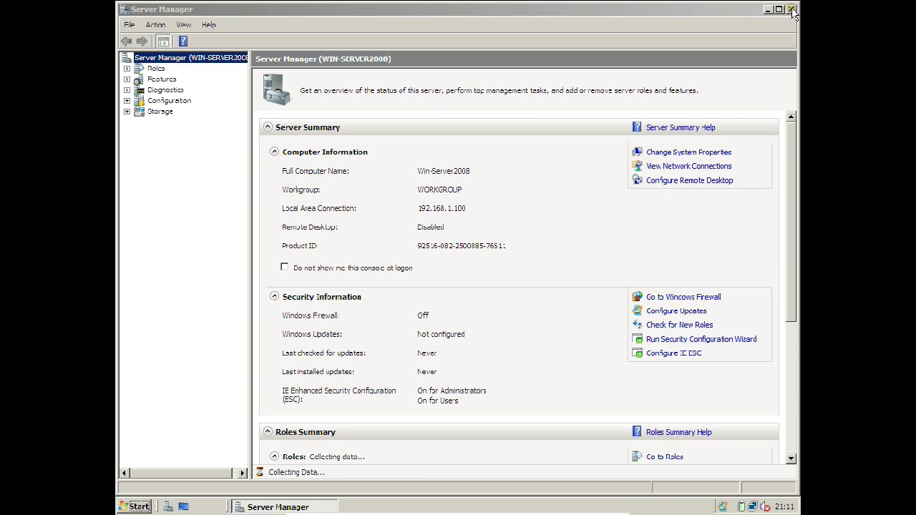
pyautogui.click(790, 10)
pyautogui.click(135, 506)
pyautogui.click(166, 459)
pyautogui.write('dcpromo')
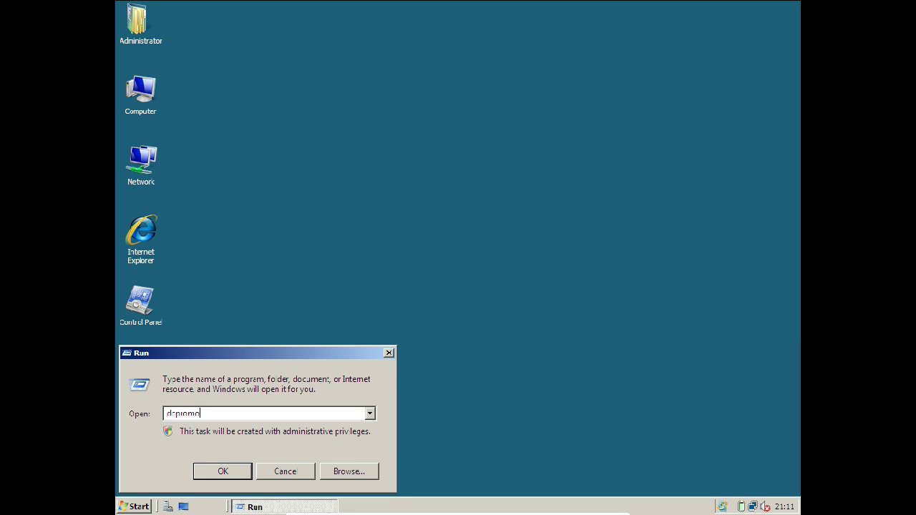
pyautogui.press('Return')
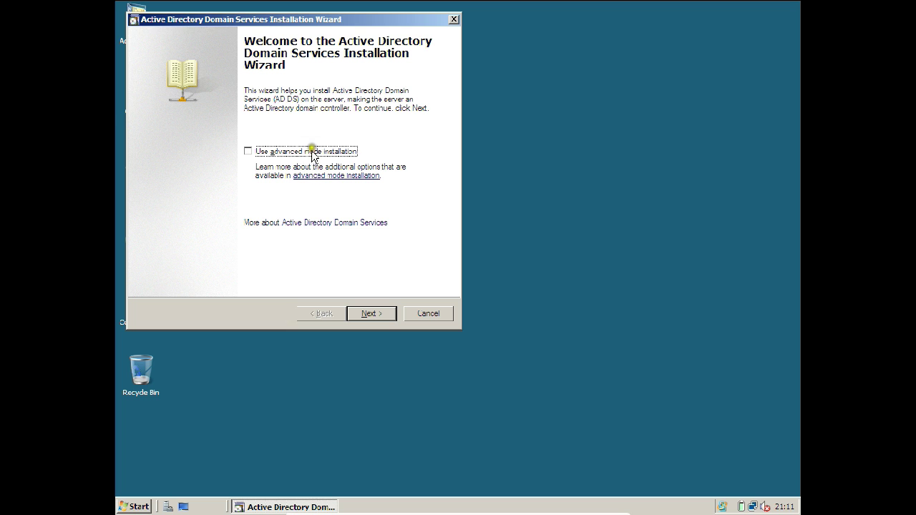
# Pass the wizard's opening pages and select creating a new domain in a new forest.
pyautogui.click(366, 315)
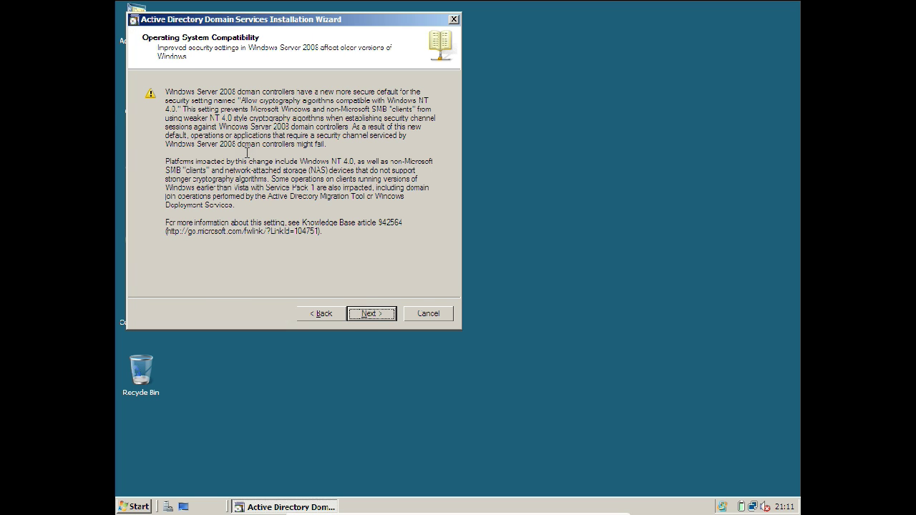
pyautogui.click(366, 314)
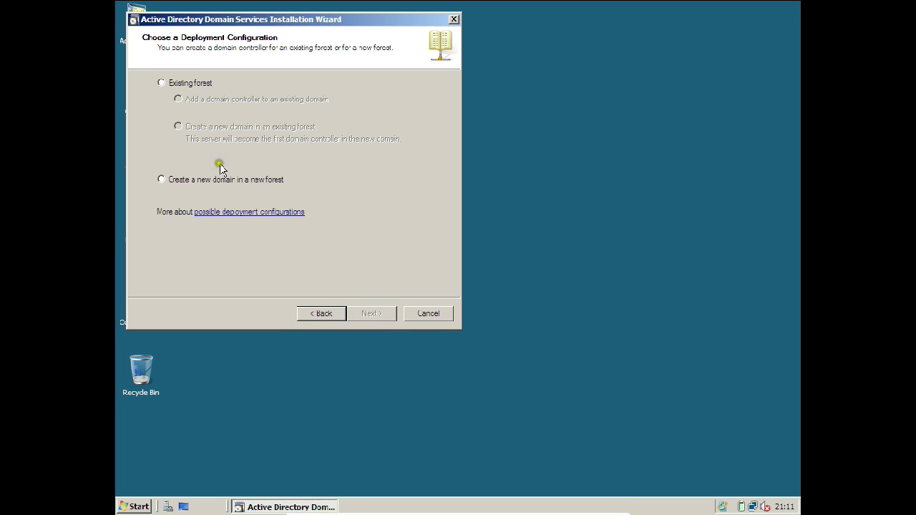
pyautogui.click(162, 83)
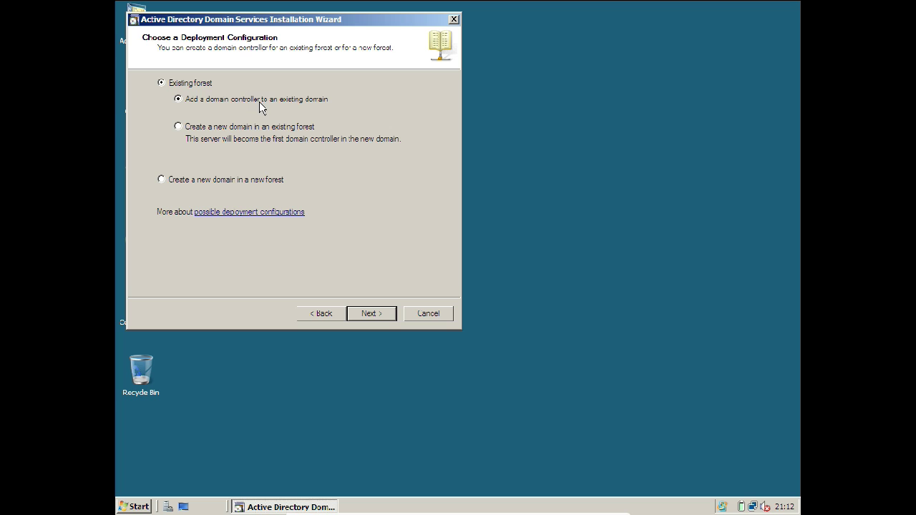
pyautogui.click(264, 128)
pyautogui.click(216, 179)
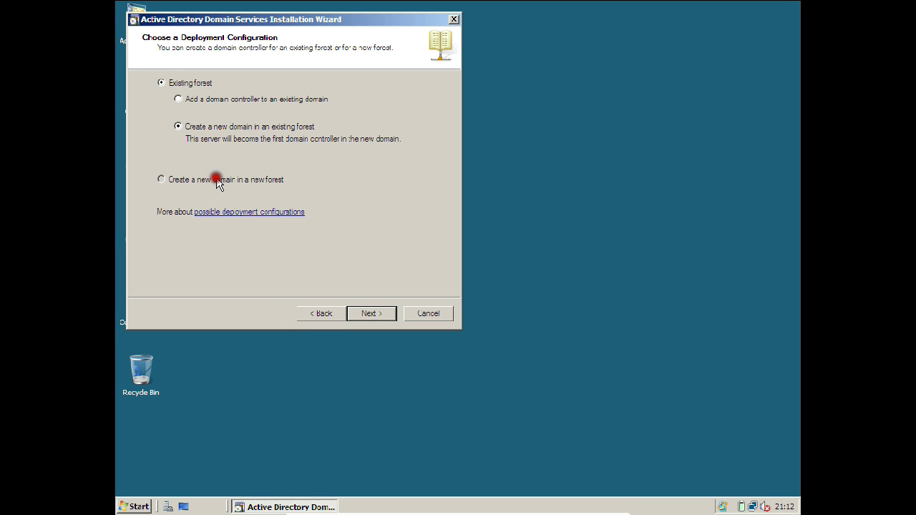
pyautogui.click(362, 314)
pyautogui.click(311, 230)
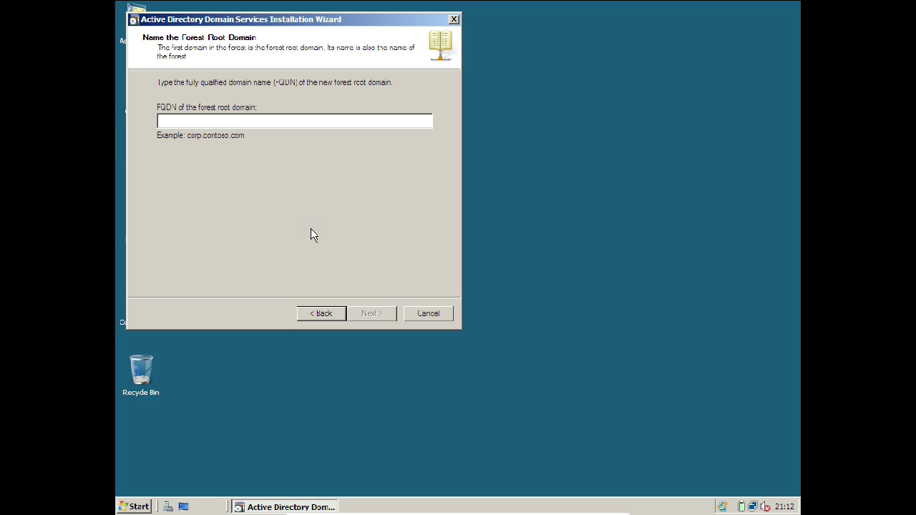
# Enter anand.net as the root domain FQDN, keeping Windows 2000 forest and Windows 2000 Native domain levels.
pyautogui.write('anand.net')
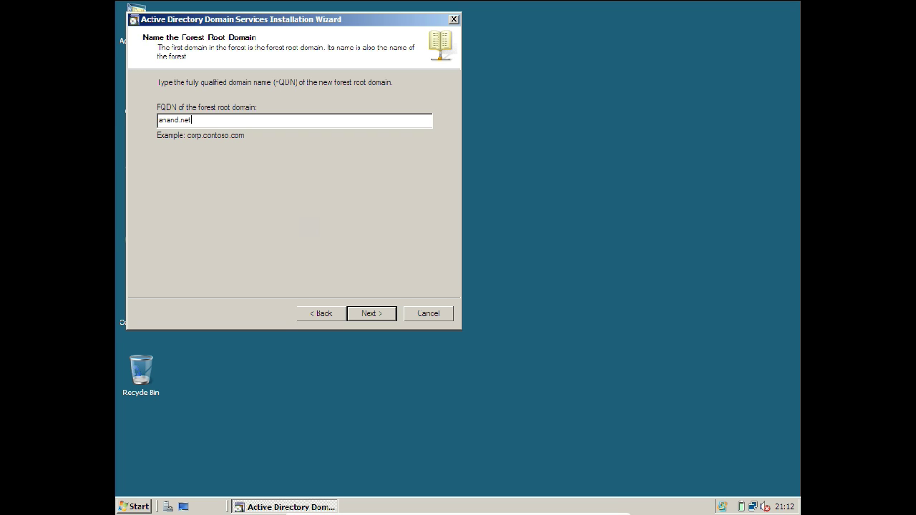
pyautogui.click(363, 313)
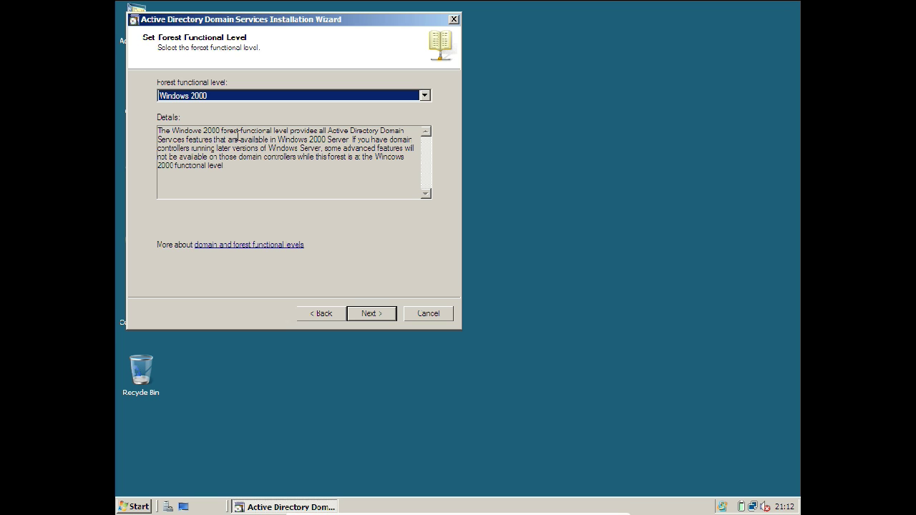
pyautogui.click(229, 95)
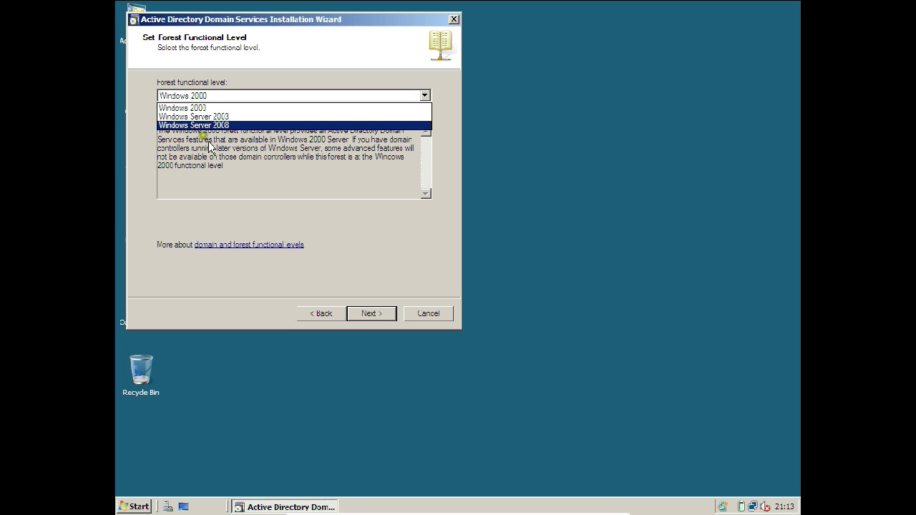
pyautogui.click(187, 107)
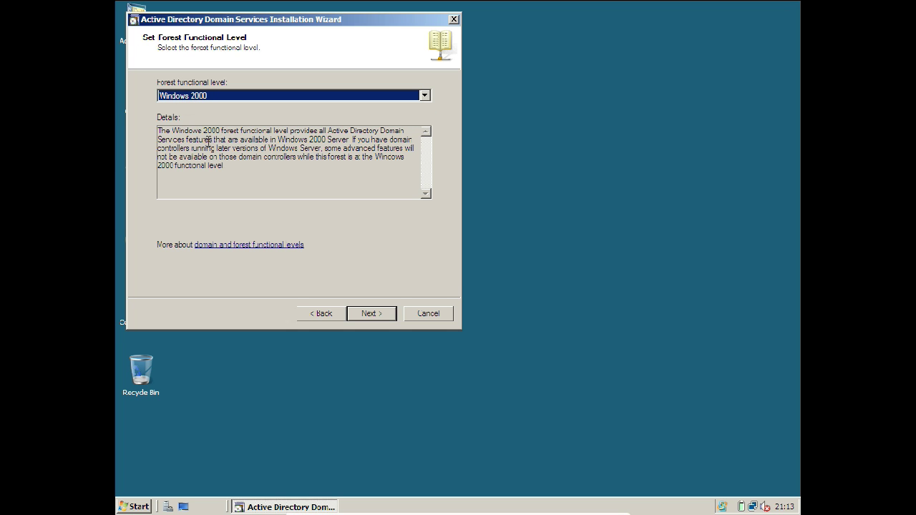
pyautogui.click(225, 177)
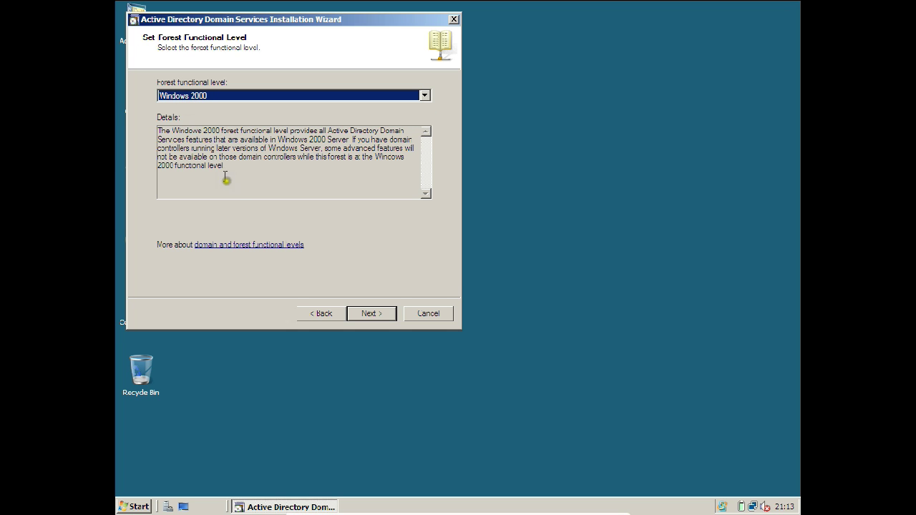
pyautogui.click(369, 314)
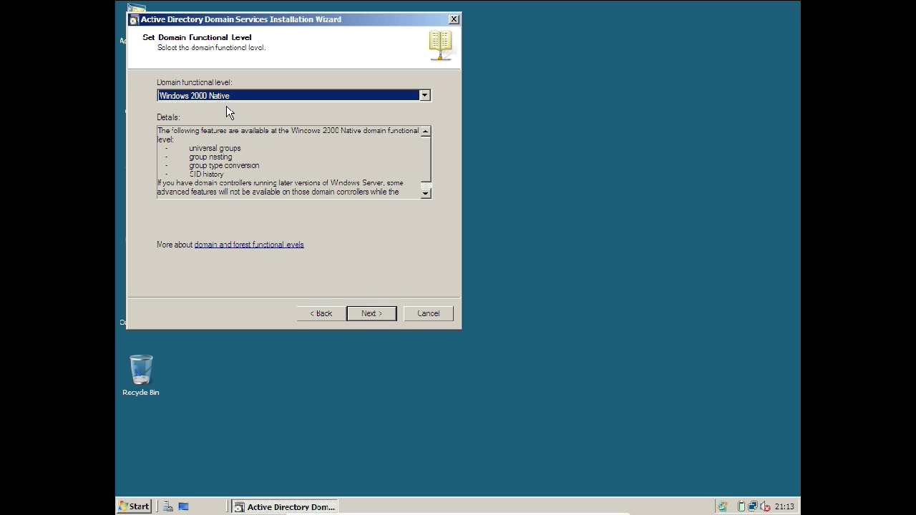
pyautogui.click(425, 192)
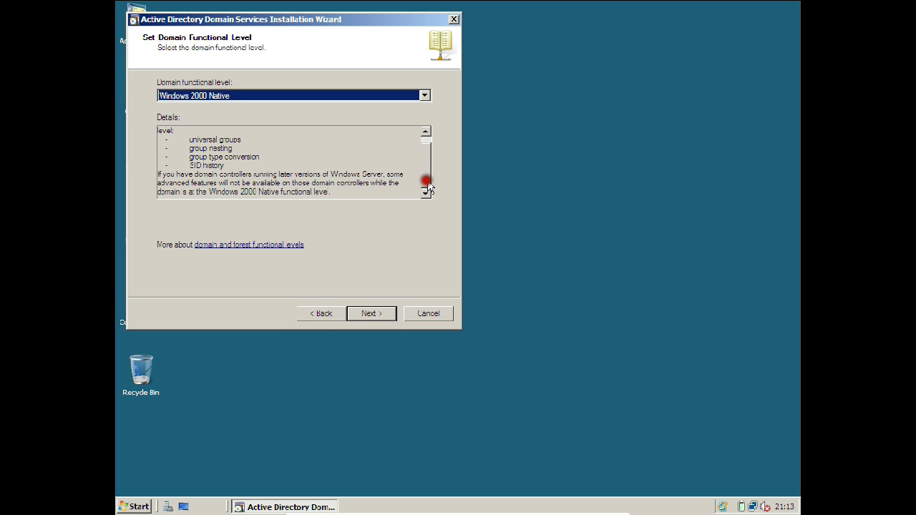
pyautogui.click(373, 313)
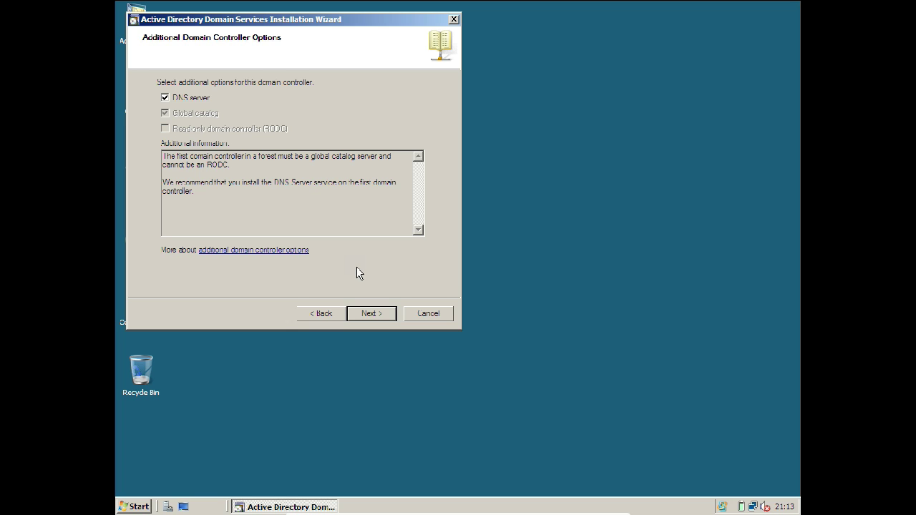
# Accept DC options, dismiss the DNS delegation warning, keep default folders and set the restore-mode password.
pyautogui.click(364, 314)
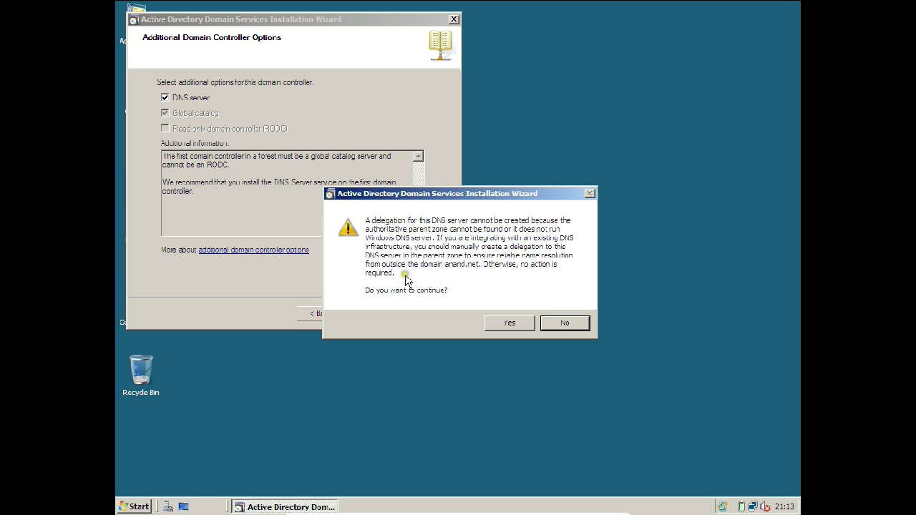
pyautogui.click(500, 322)
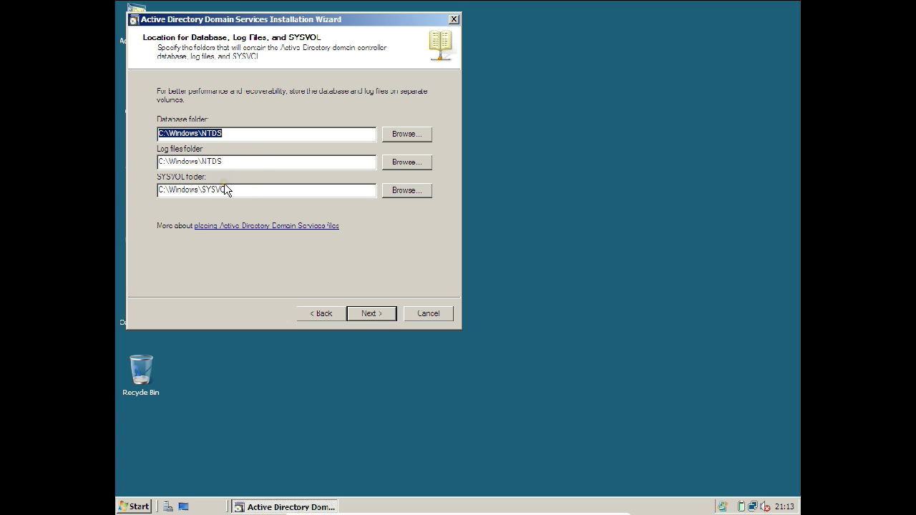
pyautogui.click(367, 316)
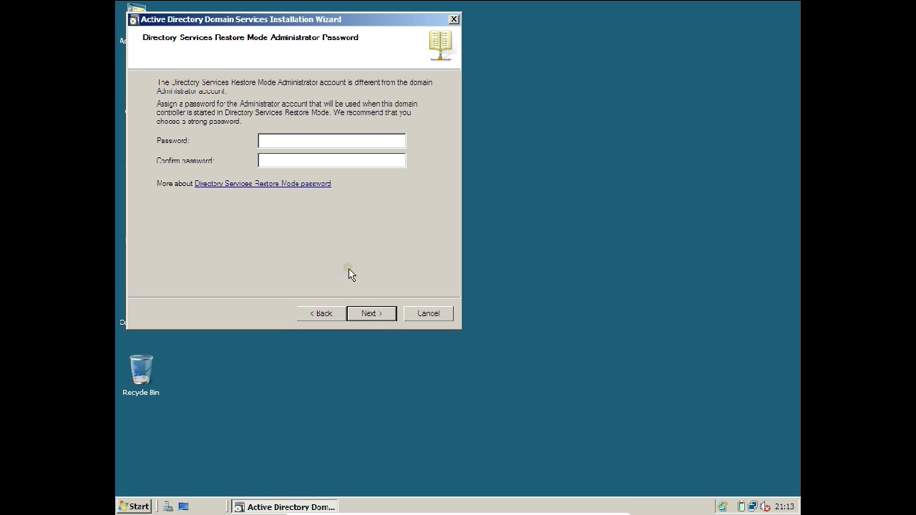
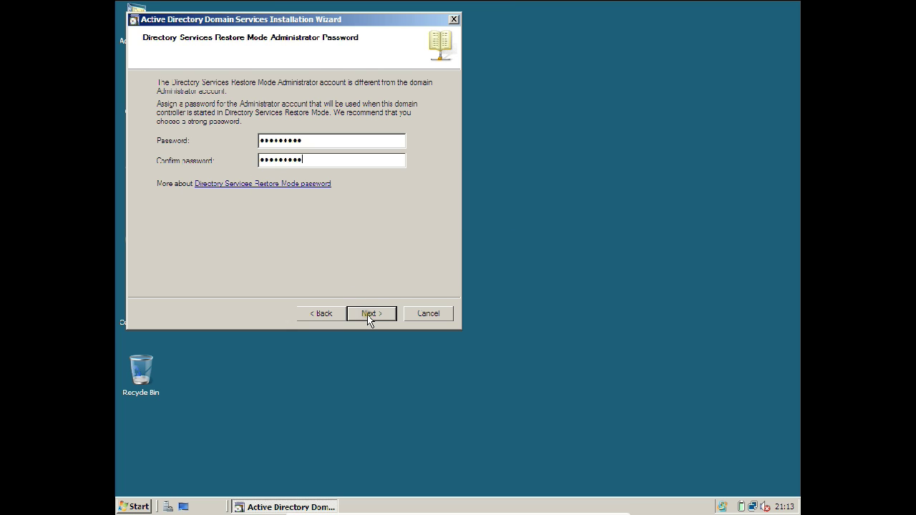
pyautogui.click(368, 315)
# Review the Summary page, then cancel exporting the settings to an answer file.
pyautogui.scroll(-2, 268, 142)
pyautogui.scroll(-3, 268, 141)
pyautogui.scroll(5, 269, 141)
pyautogui.scroll(-3, 269, 140)
pyautogui.scroll(-2, 269, 140)
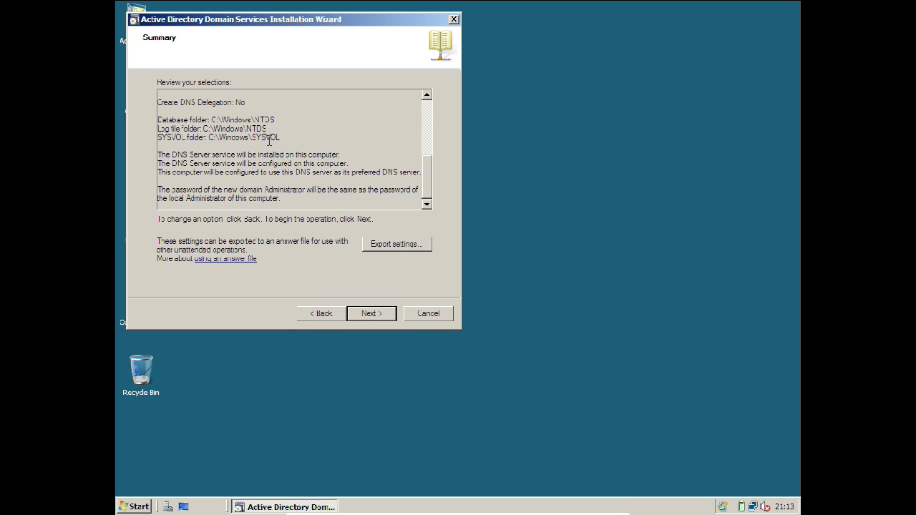
pyautogui.click(381, 245)
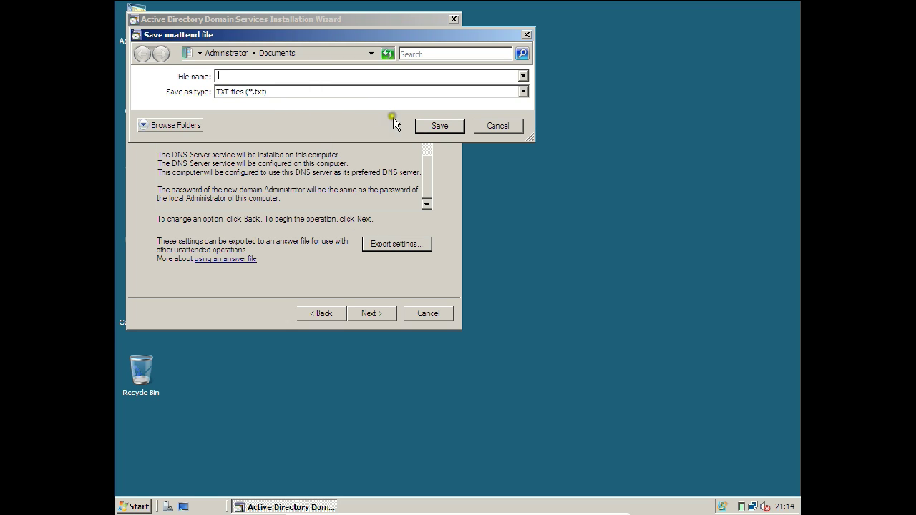
pyautogui.click(494, 126)
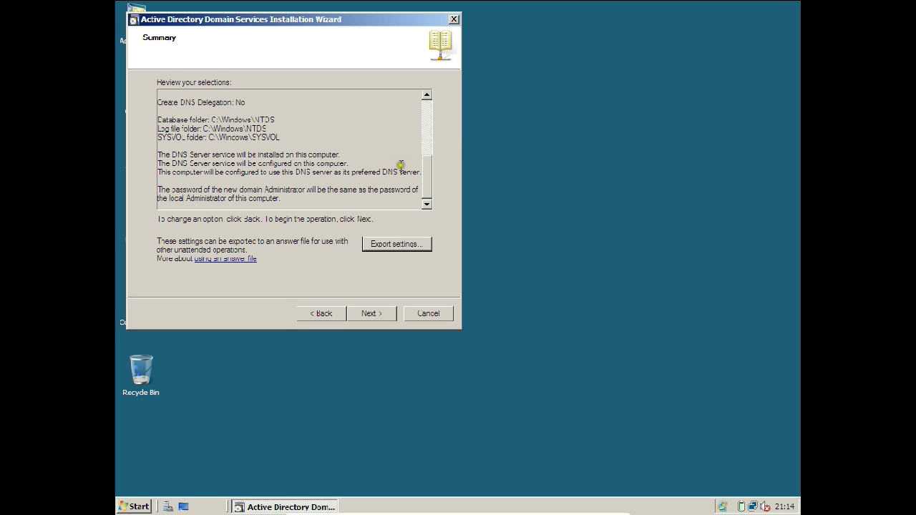
# Run the AD DS installation, finish the wizard and restart the server immediately.
pyautogui.click(385, 318)
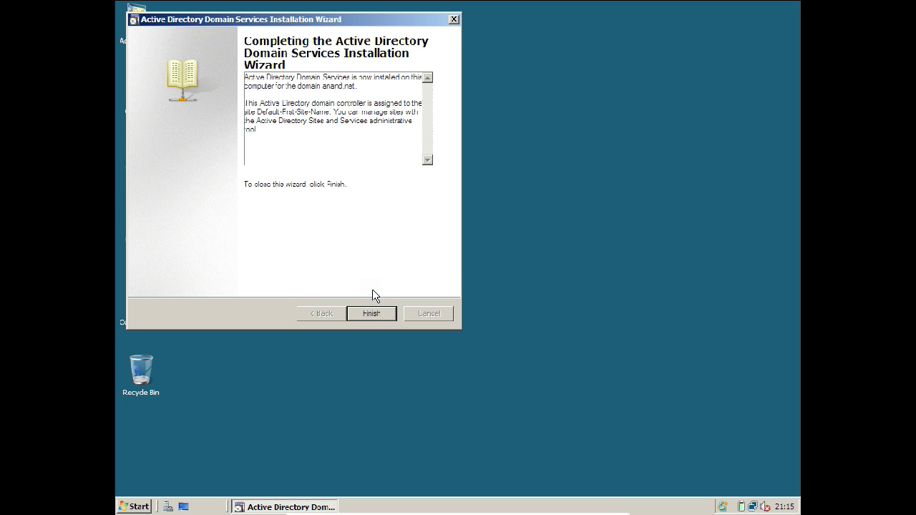
pyautogui.click(370, 312)
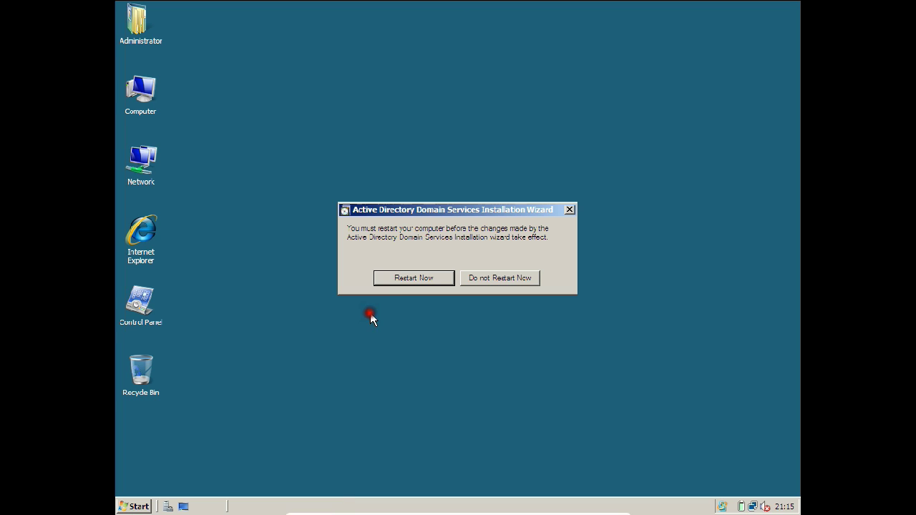
pyautogui.click(402, 280)
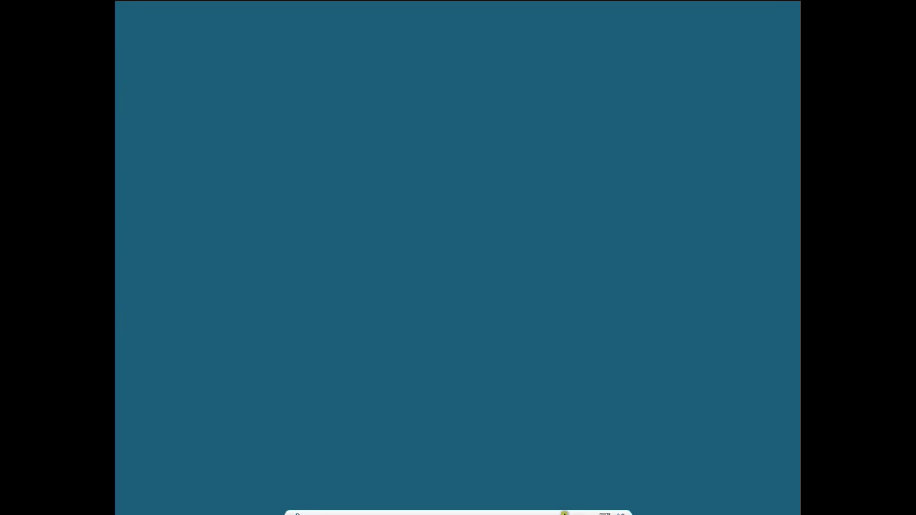
# Return the restarting virtual machine to full-screen mode.
pyautogui.click(603, 507)
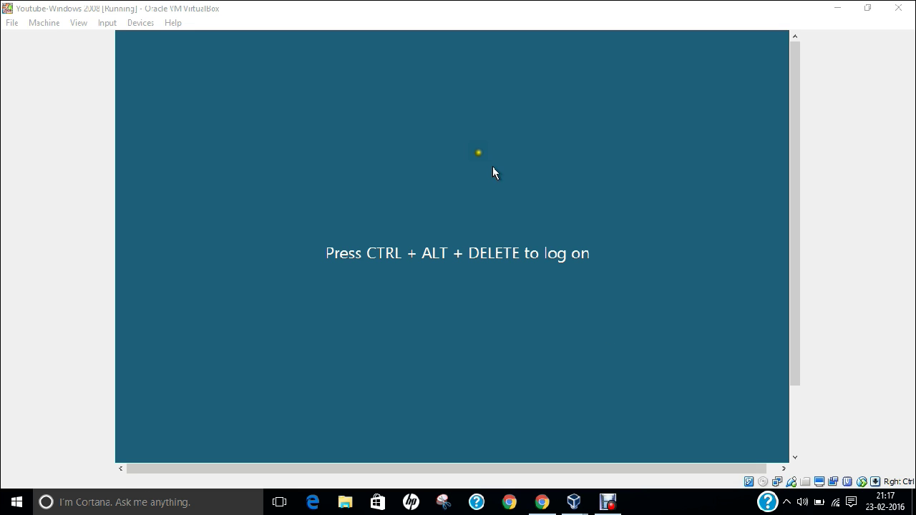
pyautogui.click(72, 22)
pyautogui.click(81, 35)
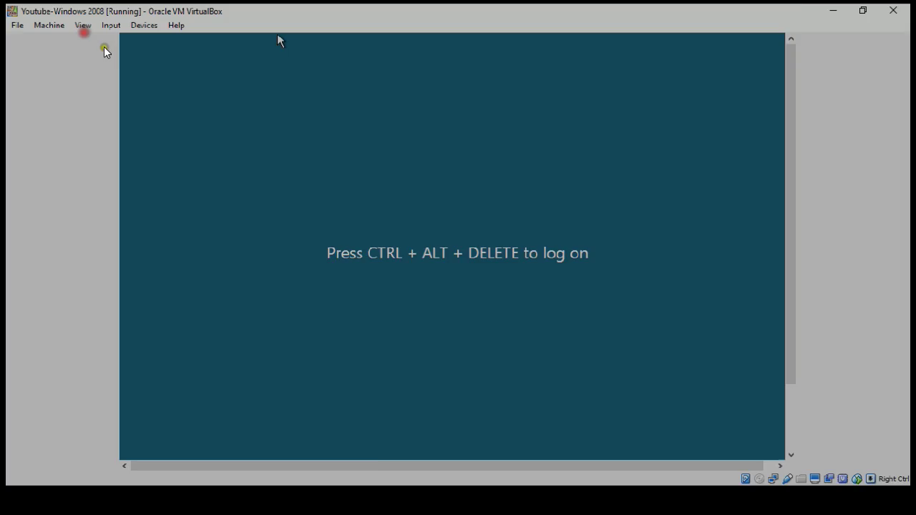
# Send Ctrl-Alt-Del to the guest and log on with the administrator password.
pyautogui.moveTo(463, 512)
pyautogui.click(409, 507)
pyautogui.click(414, 506)
pyautogui.click(414, 508)
pyautogui.moveTo(437, 485)
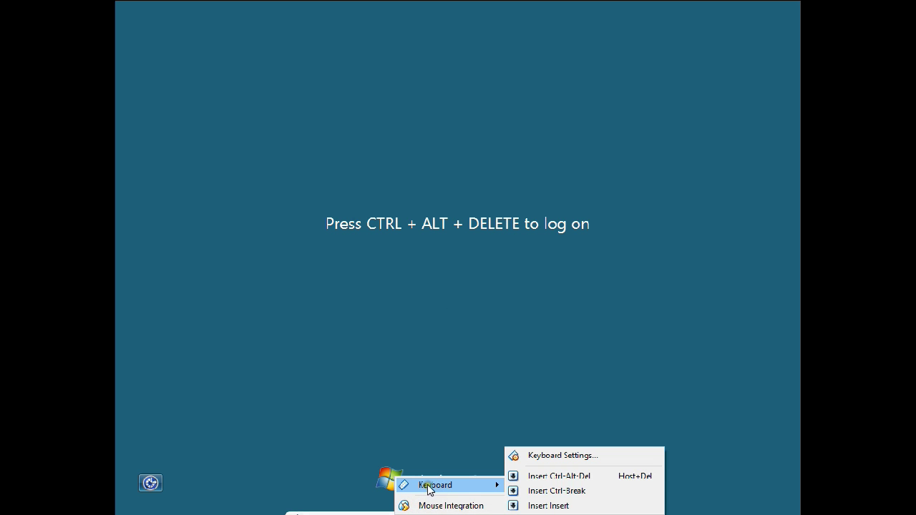
pyautogui.click(553, 475)
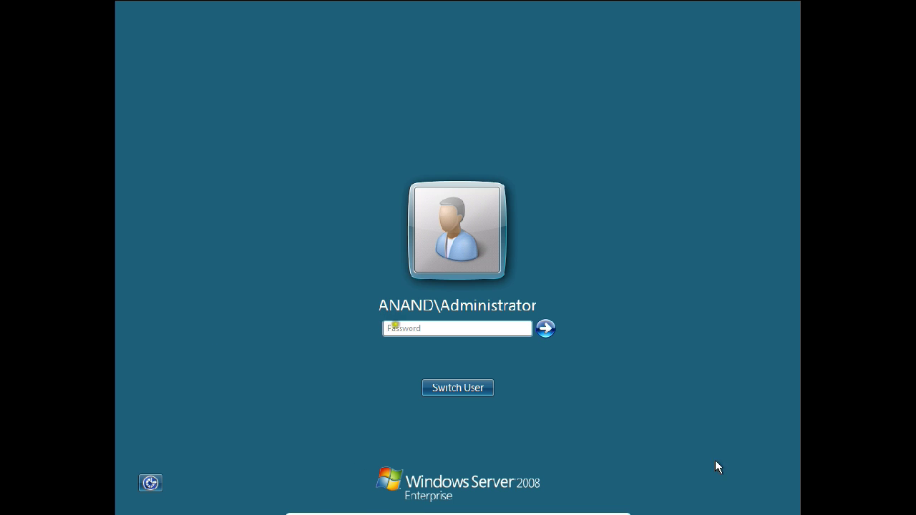
pyautogui.write('*******')
pyautogui.press('Return')
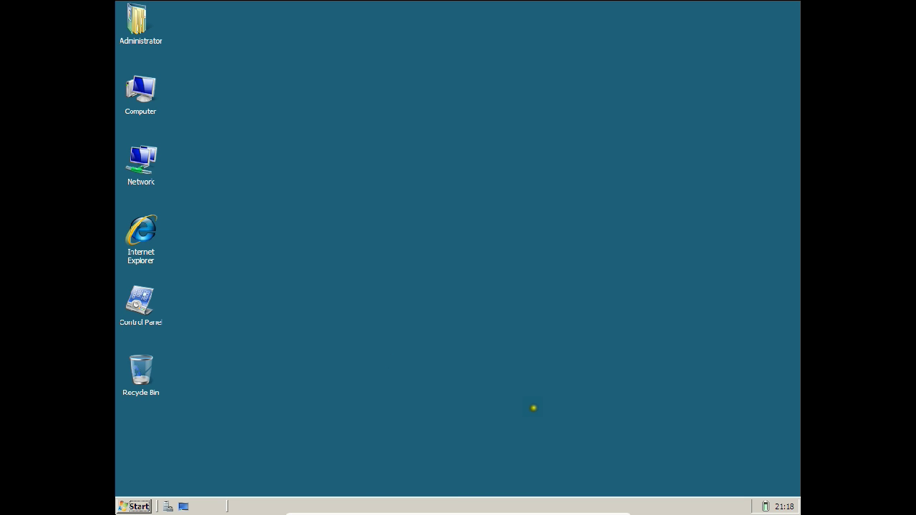
# Launch DNS Manager from Administrative Tools and close the configuration tasks window.
pyautogui.click(132, 507)
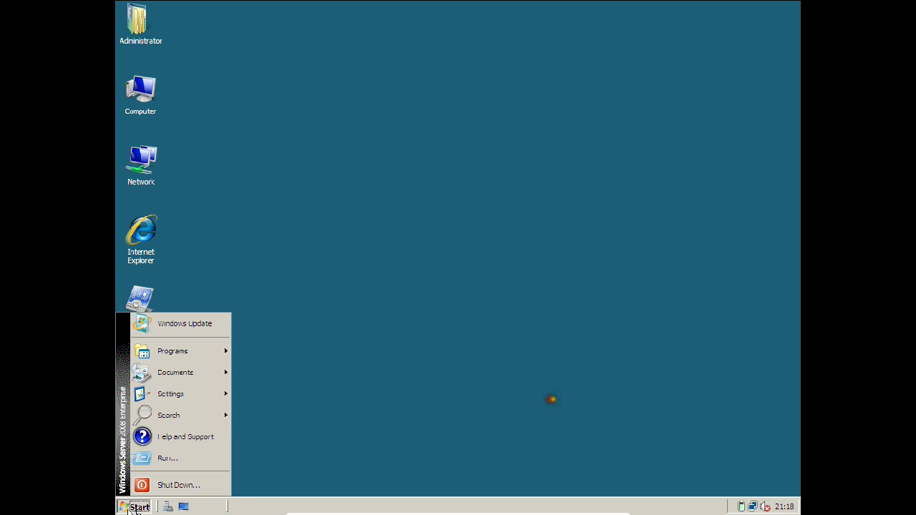
pyautogui.moveTo(169, 354)
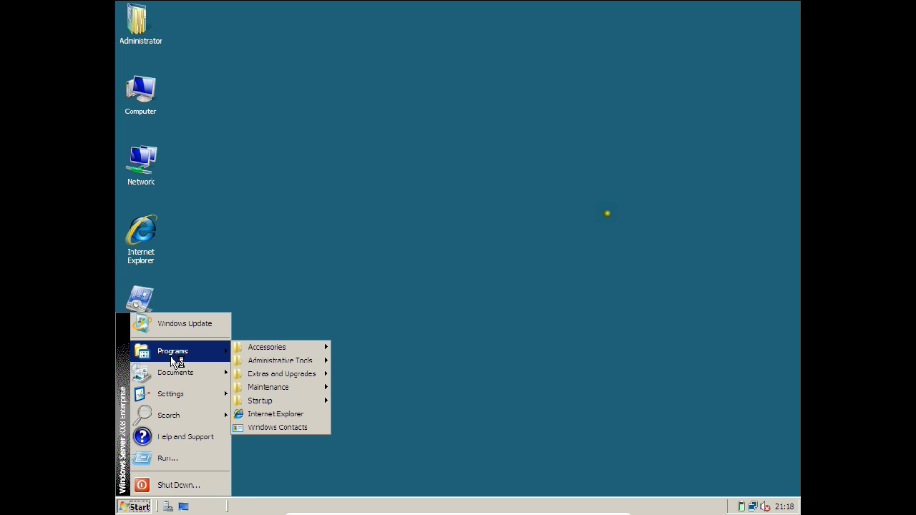
pyautogui.moveTo(275, 361)
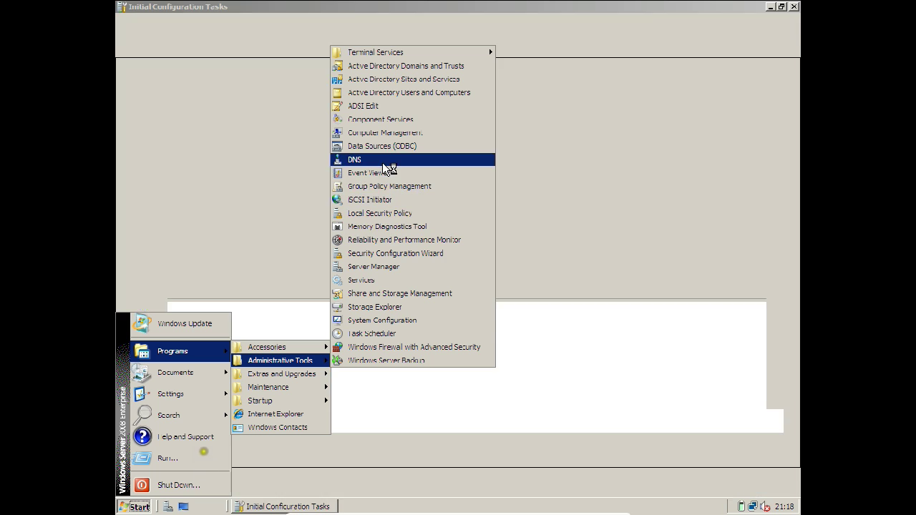
pyautogui.click(384, 166)
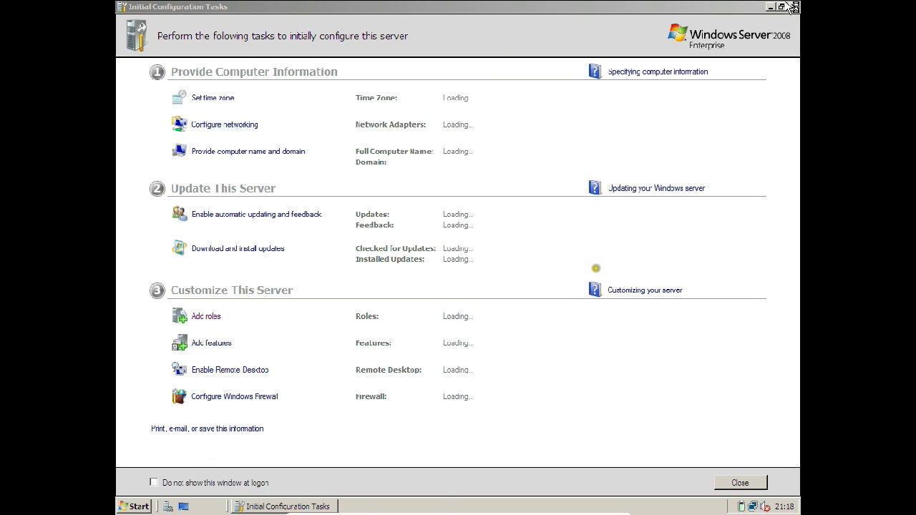
pyautogui.click(769, 6)
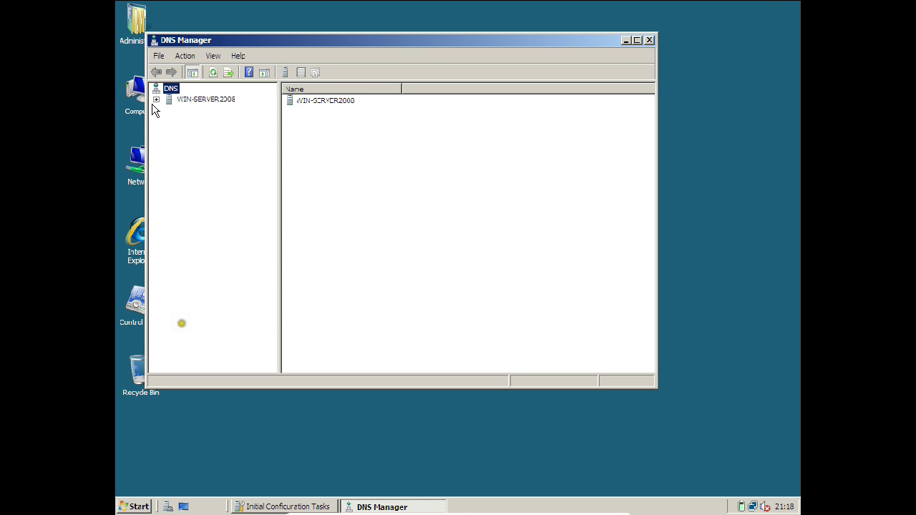
# Expand WIN-SERVER2008, try nslookup, expand Forward Lookup Zones and select Reverse Lookup Zones.
pyautogui.doubleClick(186, 100)
pyautogui.rightClick(186, 101)
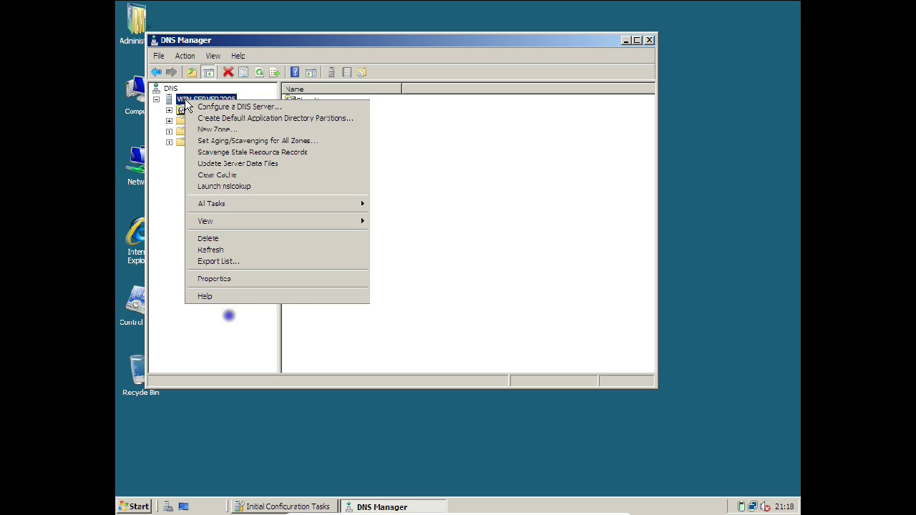
pyautogui.click(215, 186)
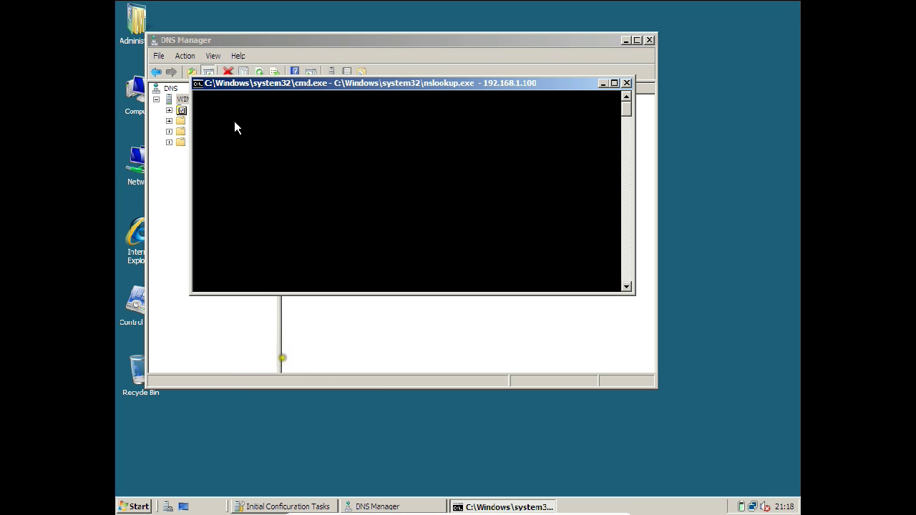
pyautogui.click(625, 83)
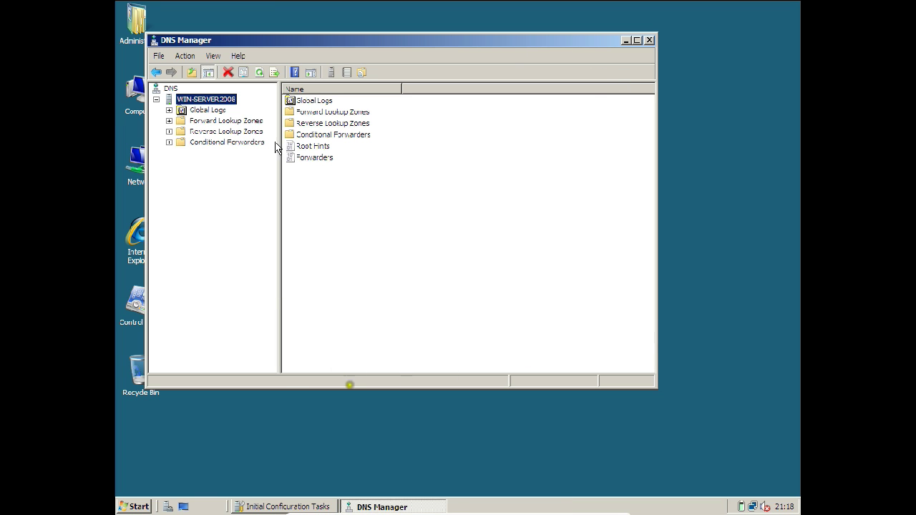
pyautogui.click(170, 123)
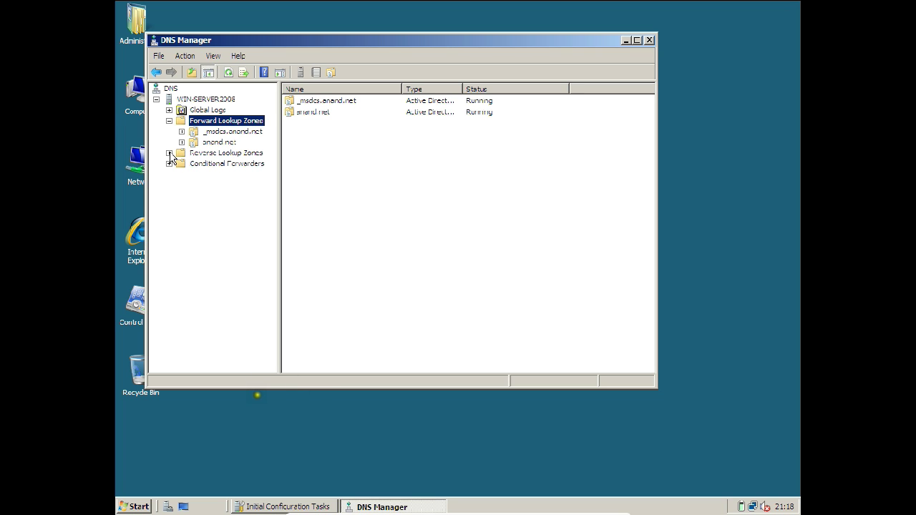
pyautogui.click(207, 154)
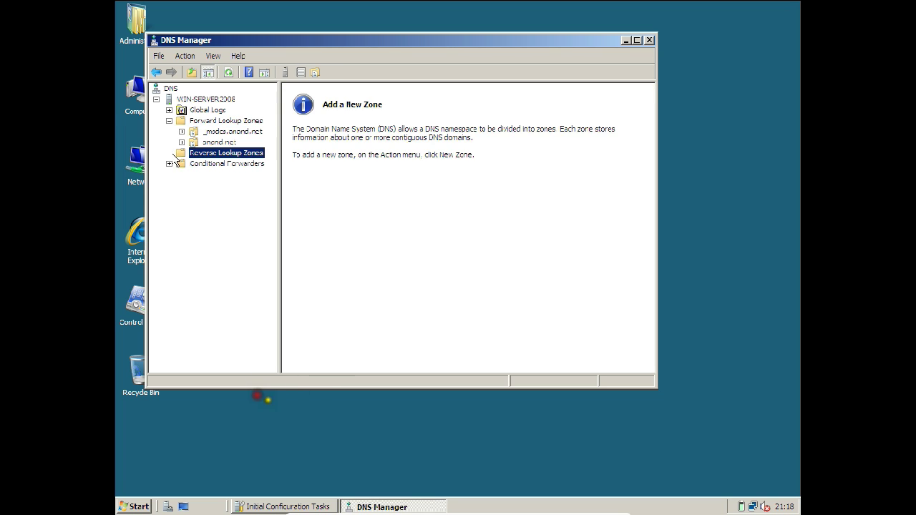
pyautogui.rightClick(214, 156)
# Create a primary AD-integrated IPv4 reverse zone for 192.168.1, replicated domain-wide, allowing only secure updates.
pyautogui.click(226, 161)
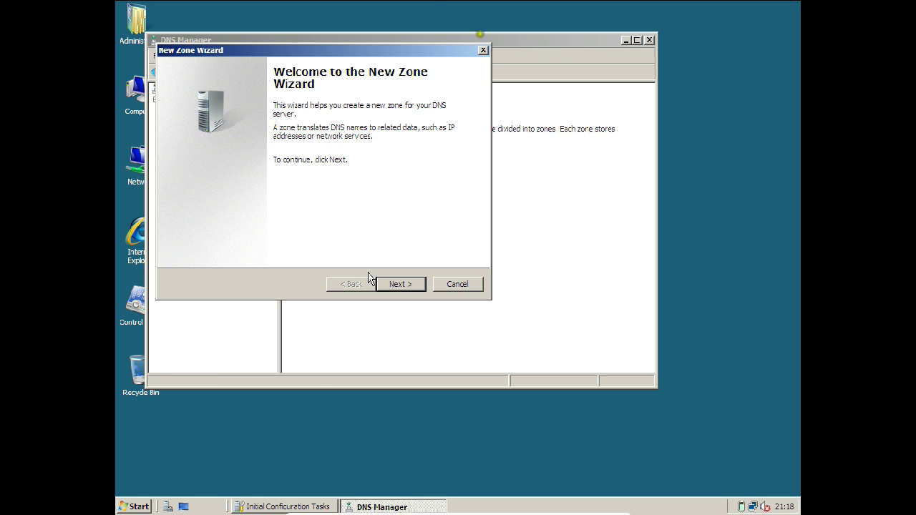
pyautogui.click(386, 282)
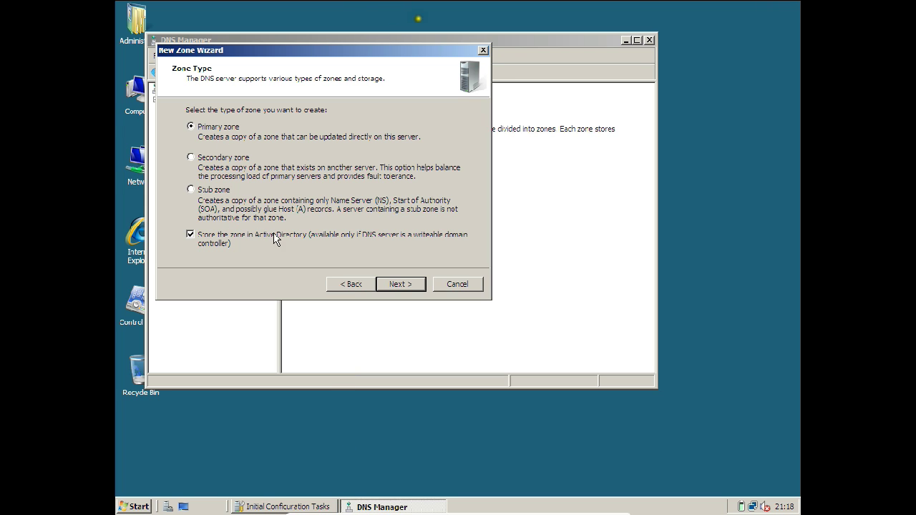
pyautogui.click(395, 286)
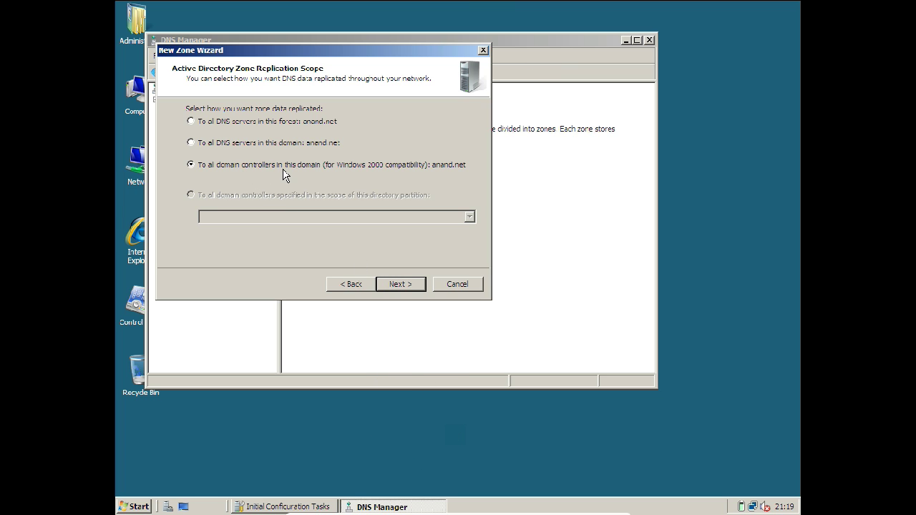
pyautogui.click(405, 285)
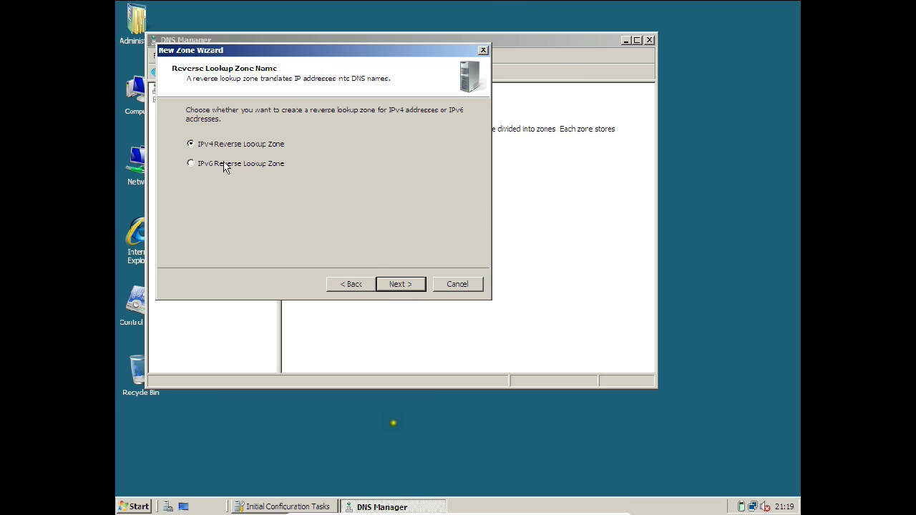
pyautogui.click(399, 284)
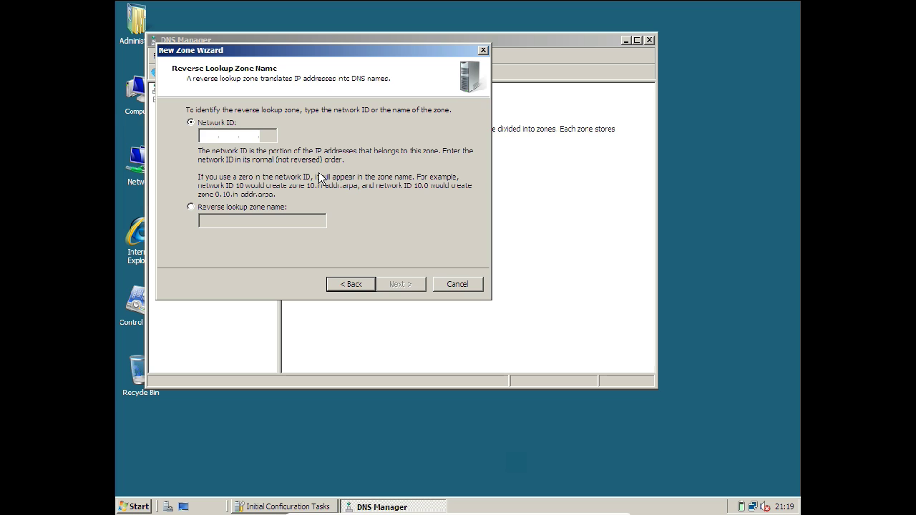
pyautogui.write('192.168.1.')
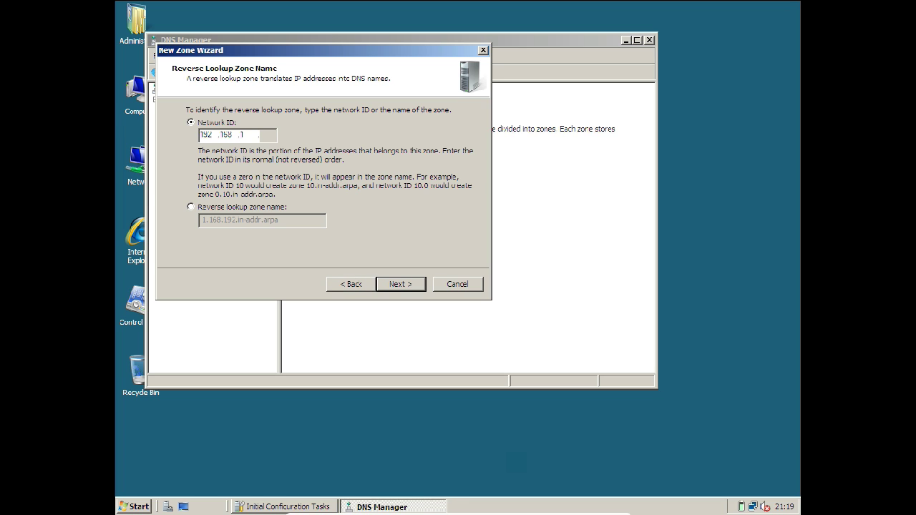
pyautogui.click(400, 286)
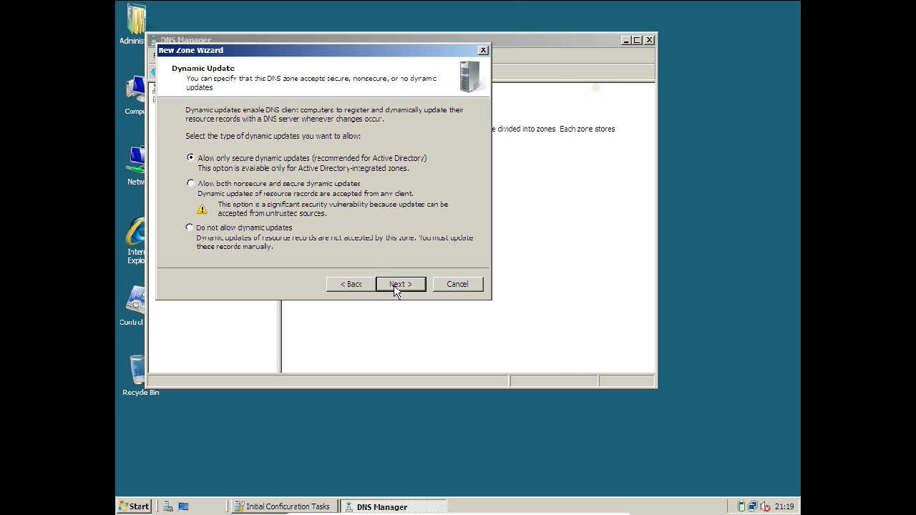
pyautogui.click(396, 284)
pyautogui.click(401, 284)
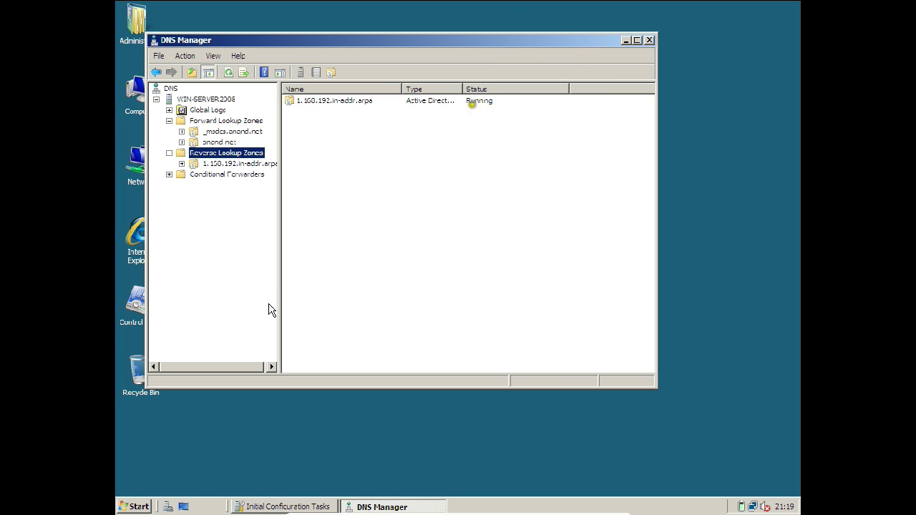
# Start a new PTR record in the reverse zone for IP address 192.168.1.100.
pyautogui.click(192, 163)
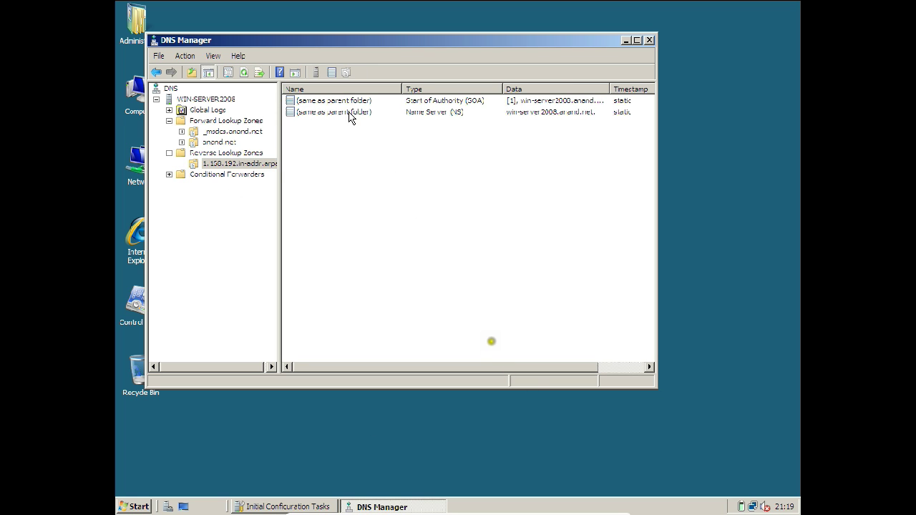
pyautogui.rightClick(349, 140)
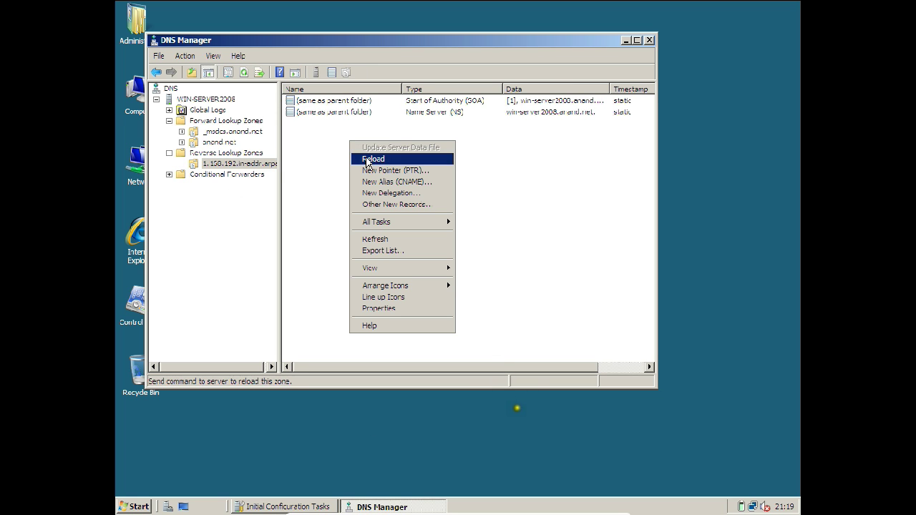
pyautogui.click(370, 170)
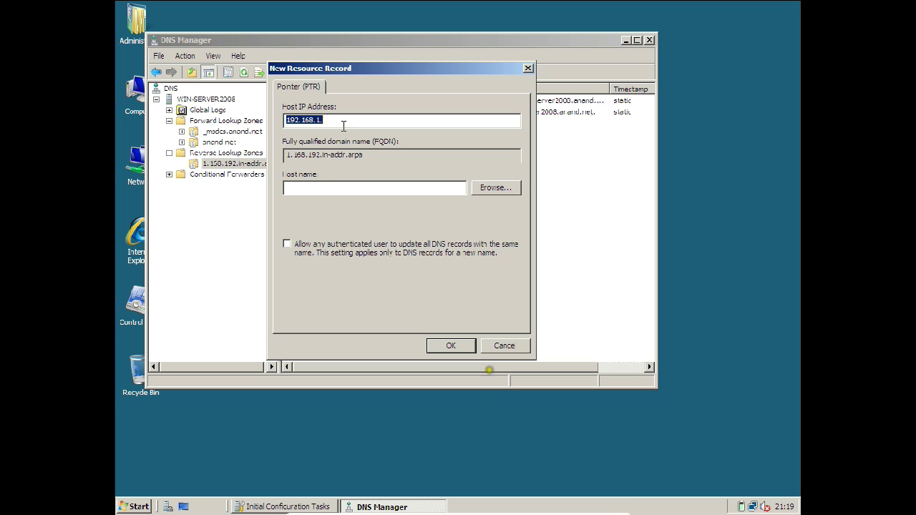
pyautogui.click(370, 123)
pyautogui.write('100')
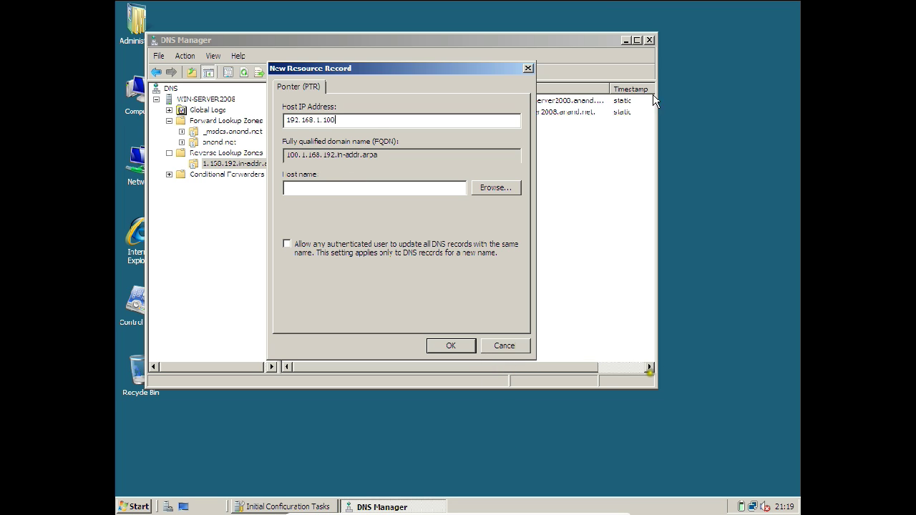
# Browse to the win-server2008 host in anand.net as the pointer target and create the record.
pyautogui.click(484, 188)
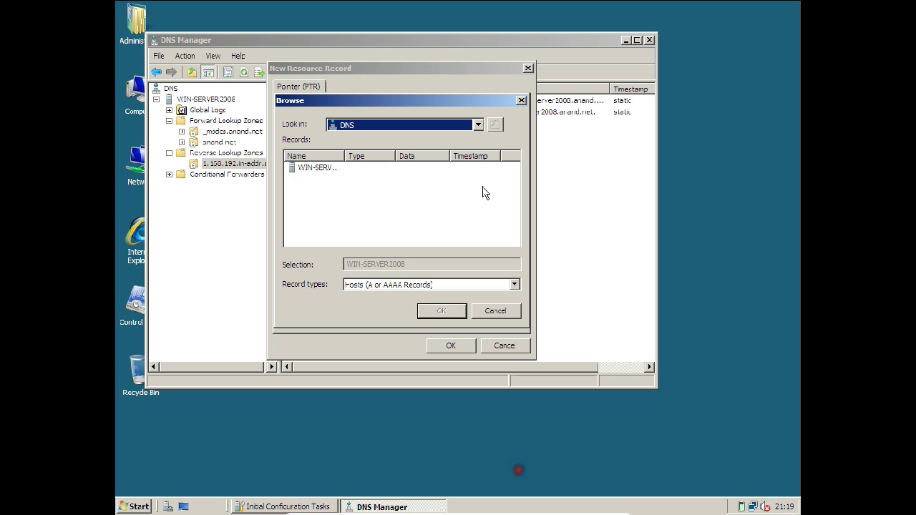
pyautogui.click(319, 169)
pyautogui.doubleClick(320, 170)
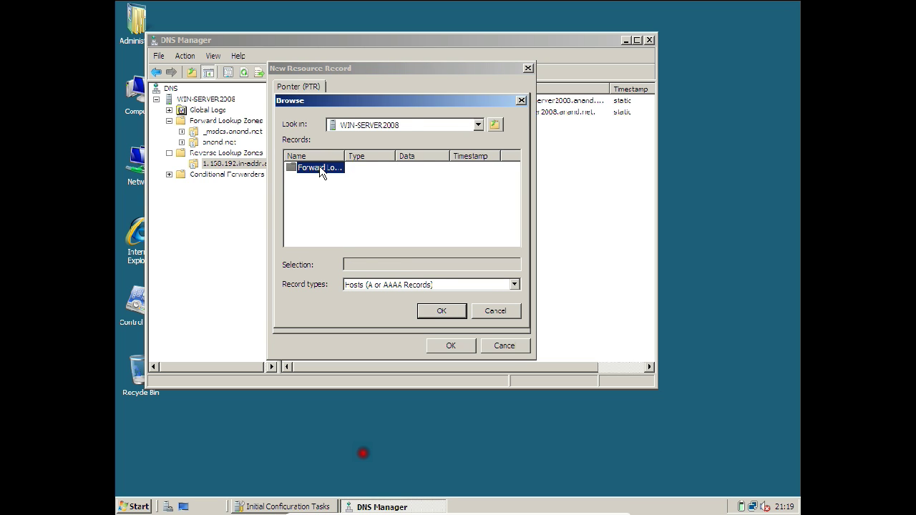
pyautogui.doubleClick(317, 181)
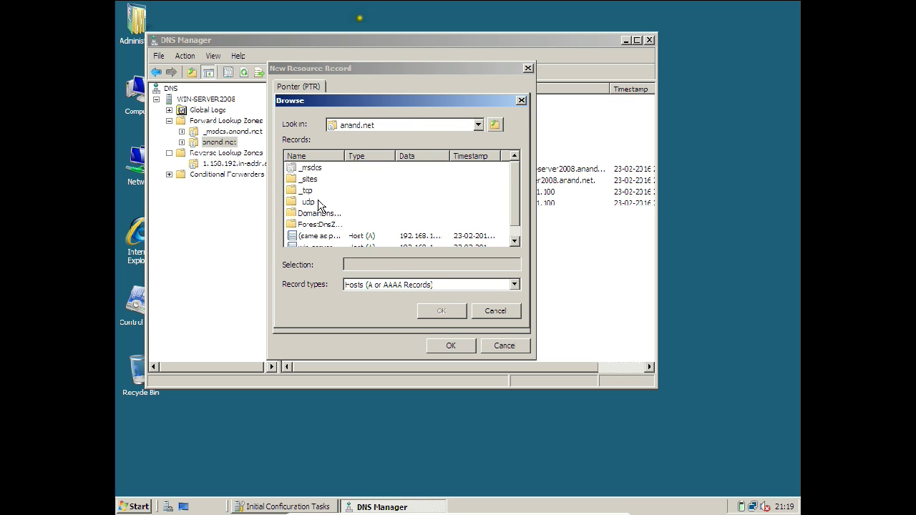
pyautogui.scroll(-1, 322, 210)
pyautogui.click(321, 237)
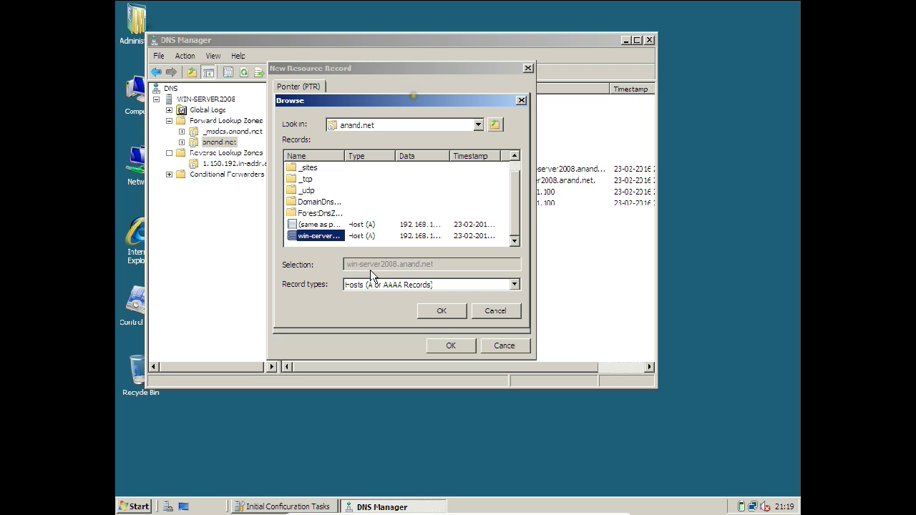
pyautogui.click(441, 312)
pyautogui.click(450, 345)
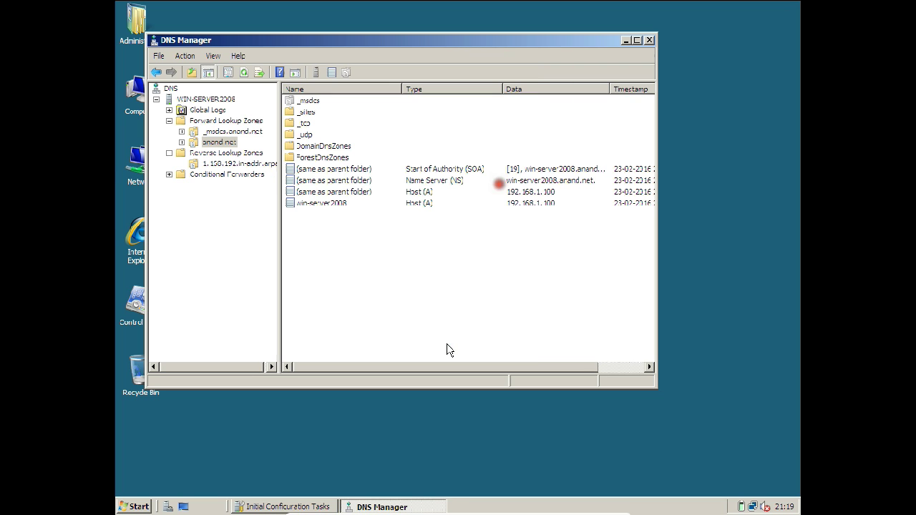
# Refresh the WIN-SERVER2008 DNS server and test name resolution with nslookup.
pyautogui.rightClick(194, 99)
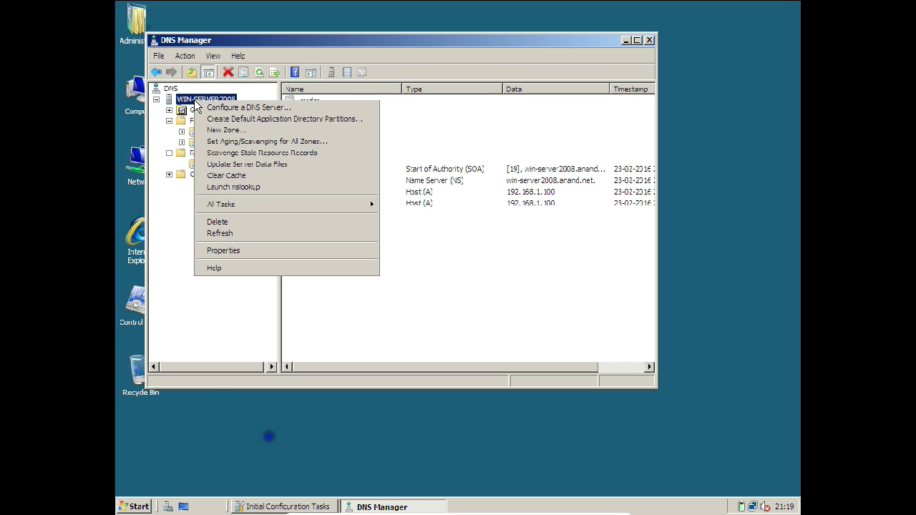
pyautogui.click(230, 234)
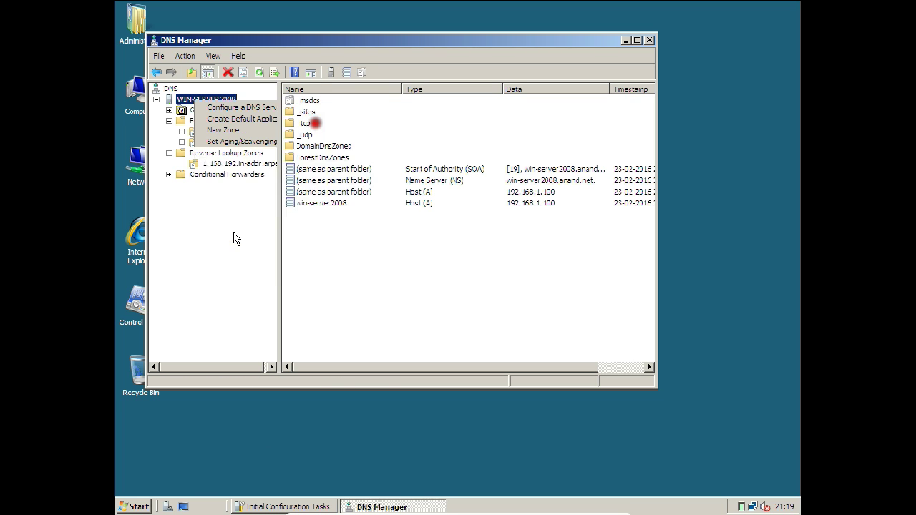
pyautogui.rightClick(205, 99)
pyautogui.click(237, 181)
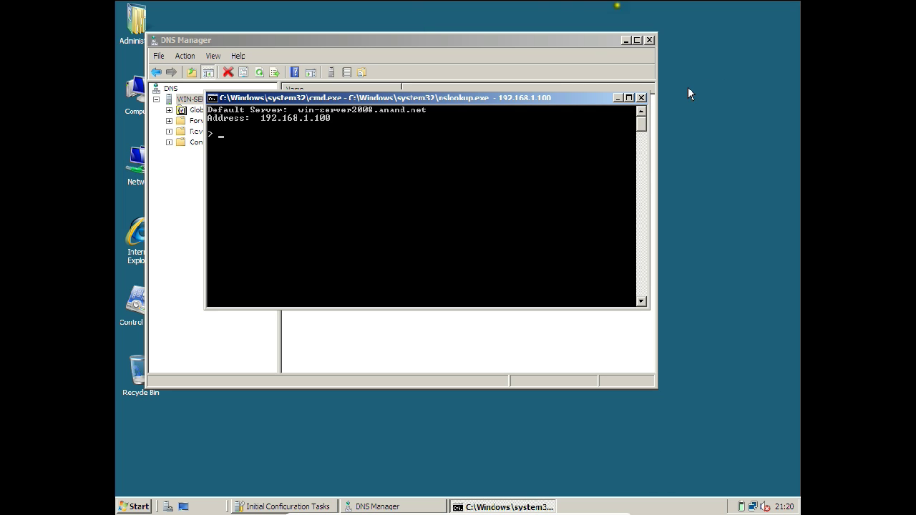
pyautogui.click(642, 97)
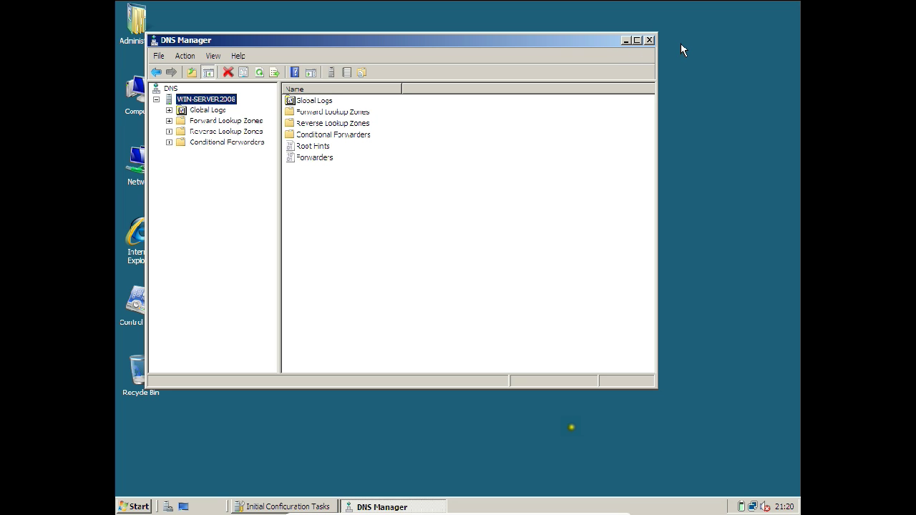
# Close DNS Manager, refresh the desktop and bring up the Administrative Tools list.
pyautogui.click(649, 40)
pyautogui.rightClick(421, 183)
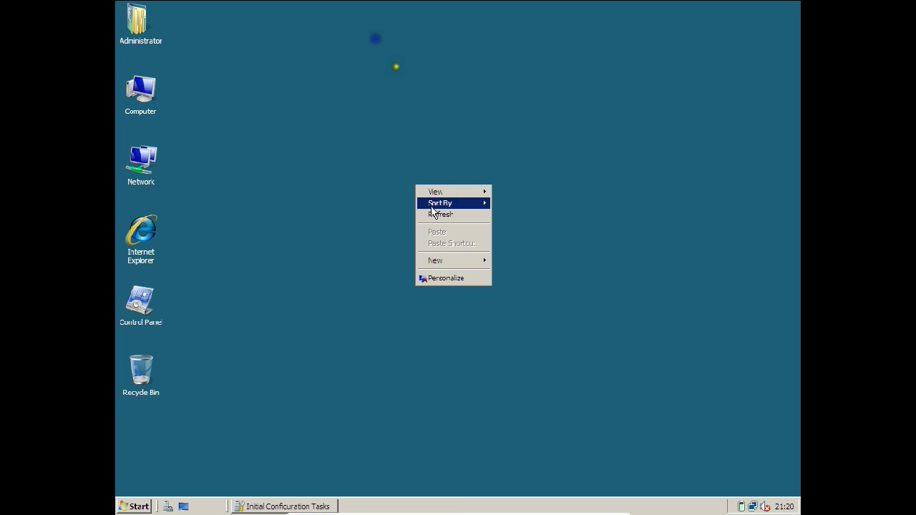
pyautogui.click(435, 215)
pyautogui.click(120, 508)
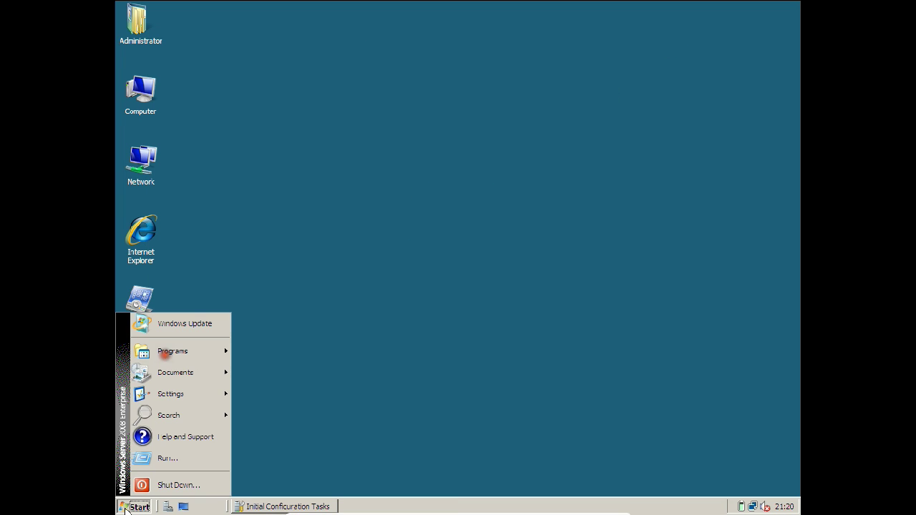
pyautogui.moveTo(172, 350)
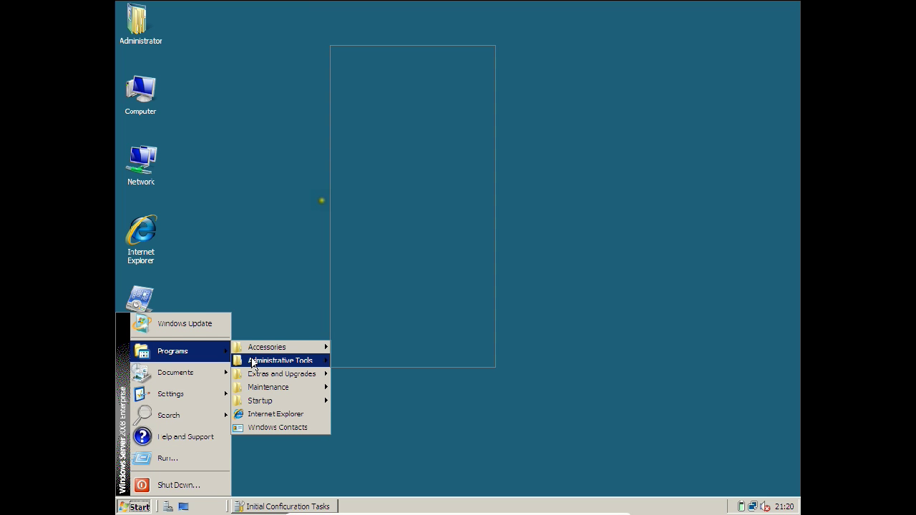
pyautogui.moveTo(251, 361)
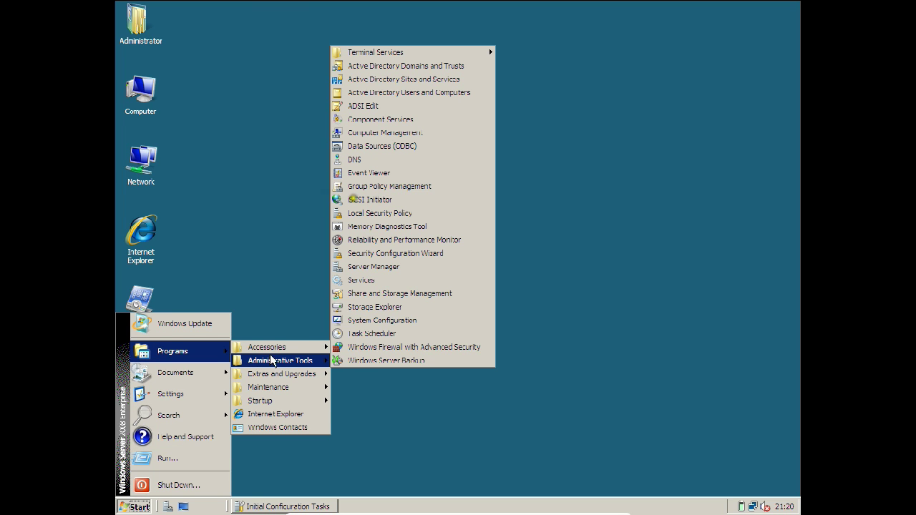
# Launch Active Directory Users and Computers, expand anand.net and start a new user under Users.
pyautogui.click(408, 93)
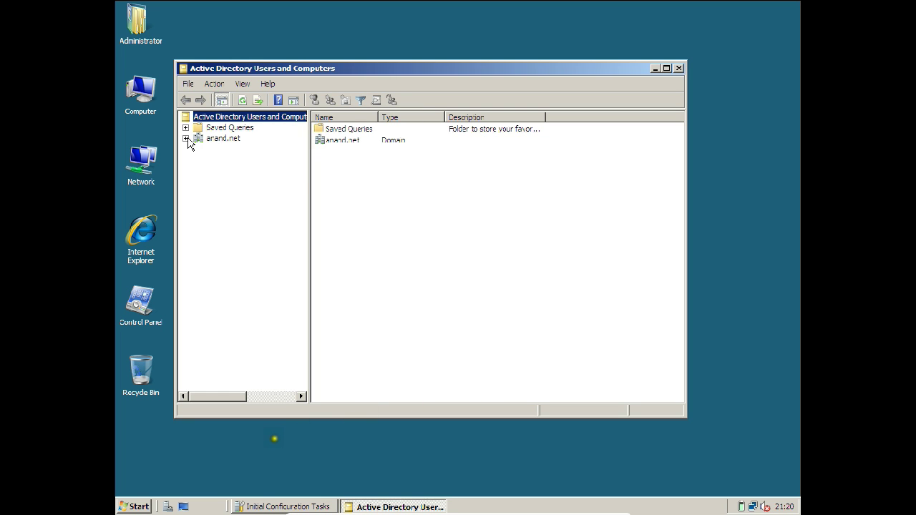
pyautogui.click(186, 139)
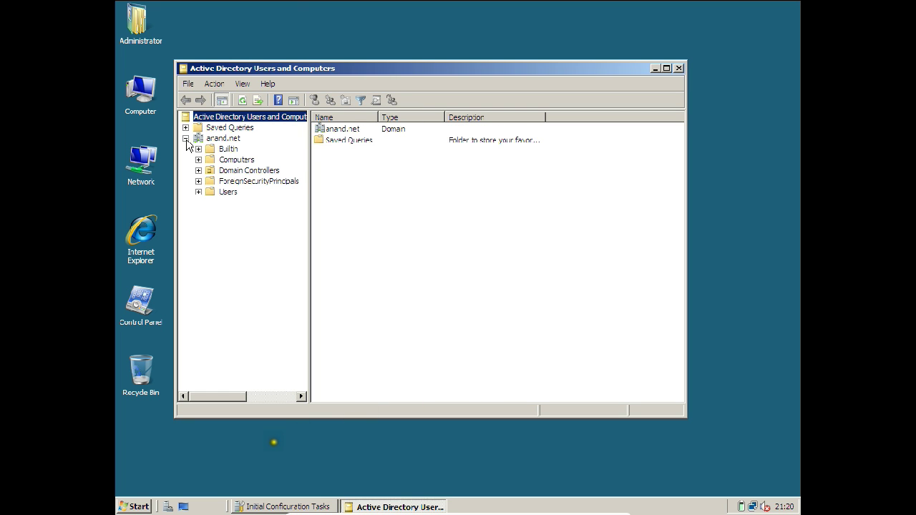
pyautogui.rightClick(212, 194)
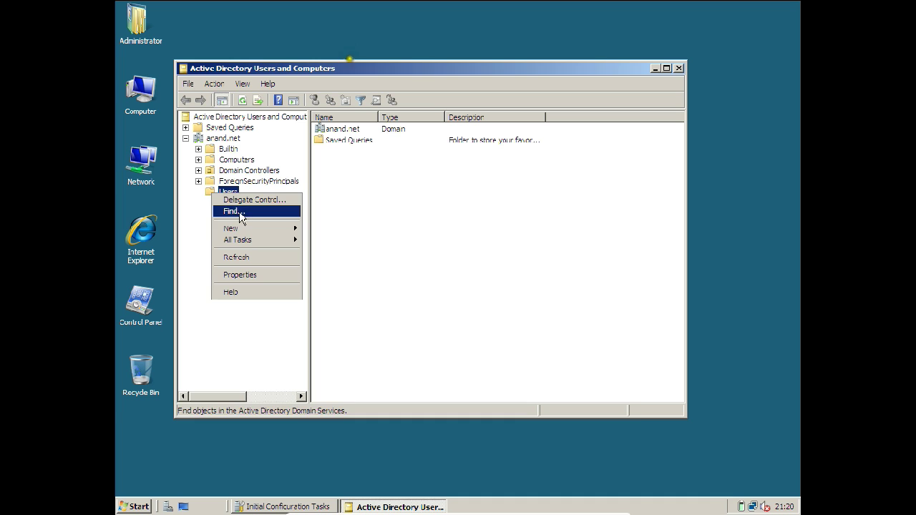
pyautogui.moveTo(246, 227)
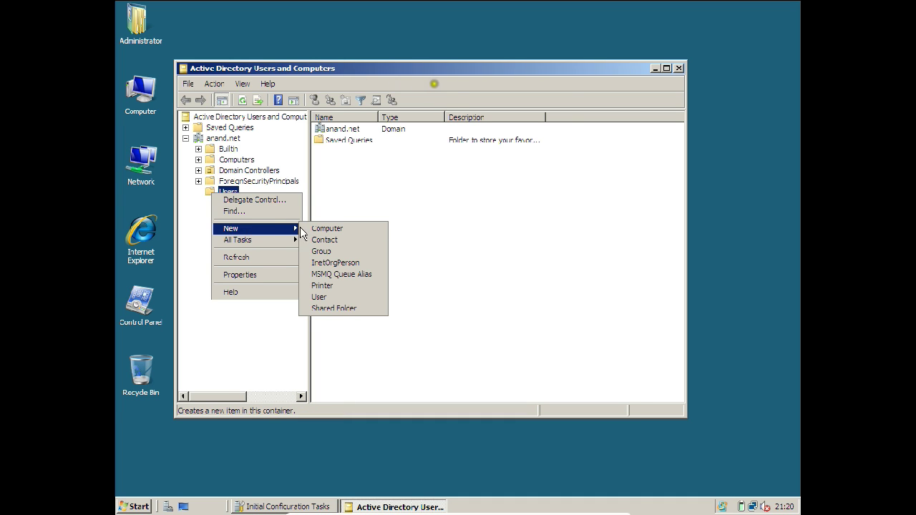
pyautogui.click(324, 299)
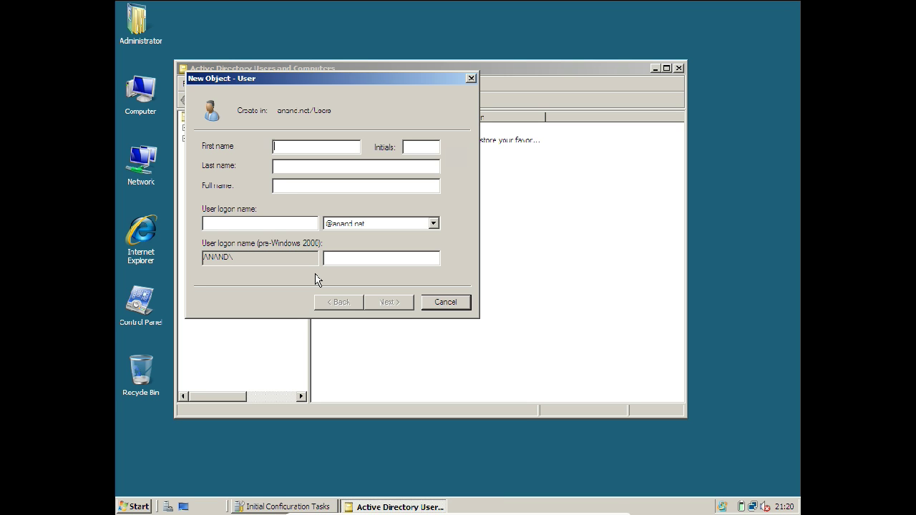
# Name the new user abc and enter and confirm the user's password.
pyautogui.write('abc')
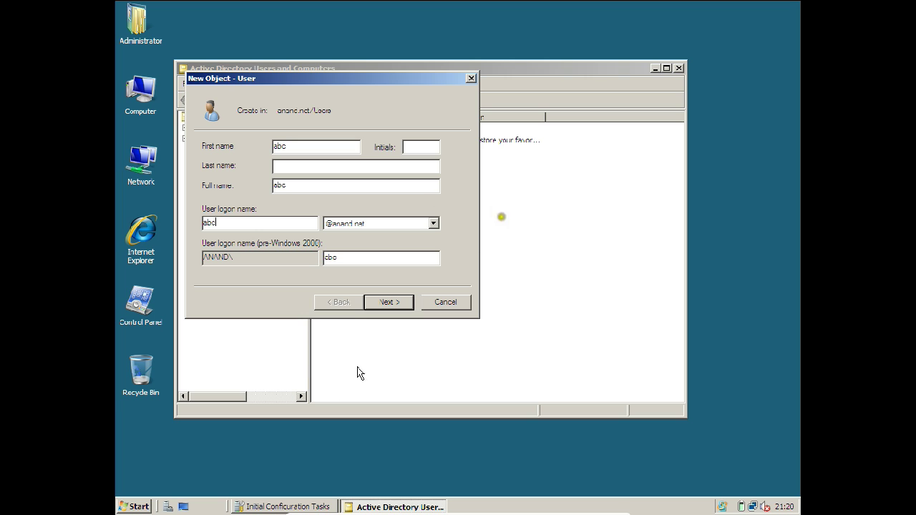
pyautogui.click(375, 301)
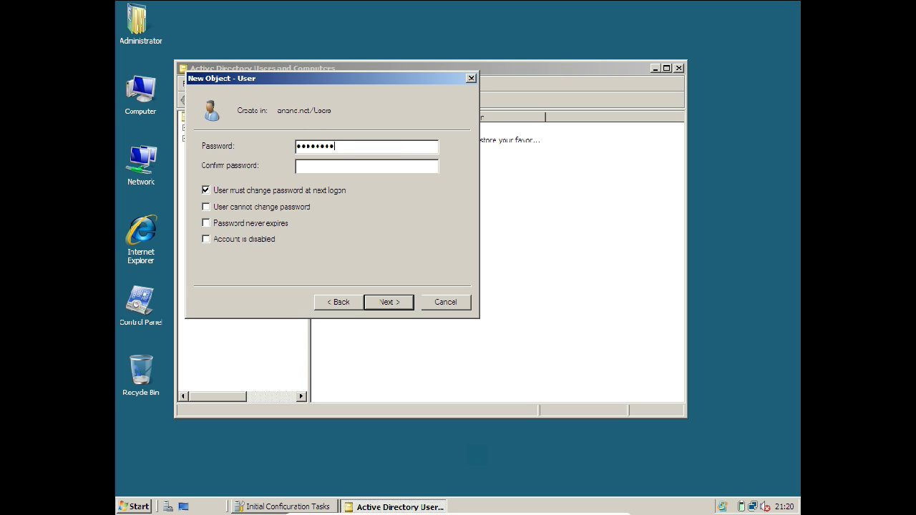
pyautogui.press('Tab')
# Set the password to never expire and be unchangeable, finish, then minimise and refresh the desktop.
pyautogui.click(340, 193)
pyautogui.click(298, 207)
pyautogui.click(277, 225)
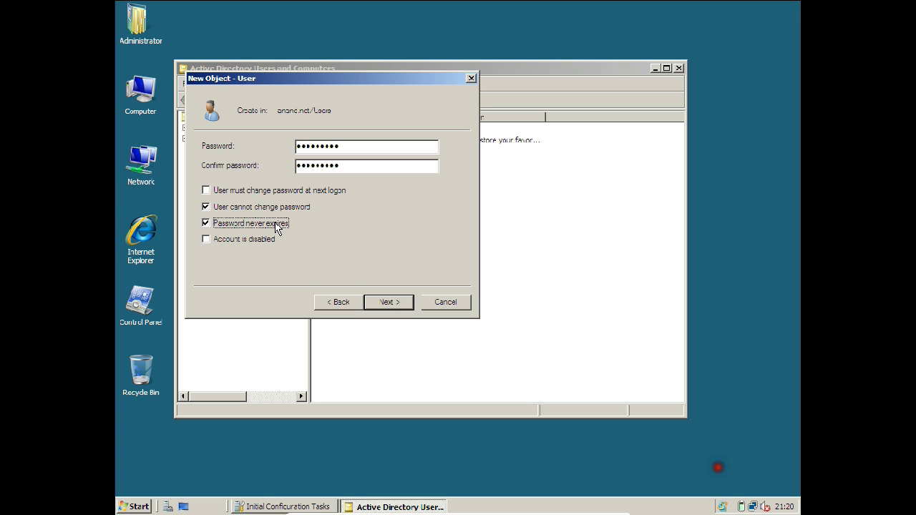
pyautogui.click(383, 302)
pyautogui.click(383, 302)
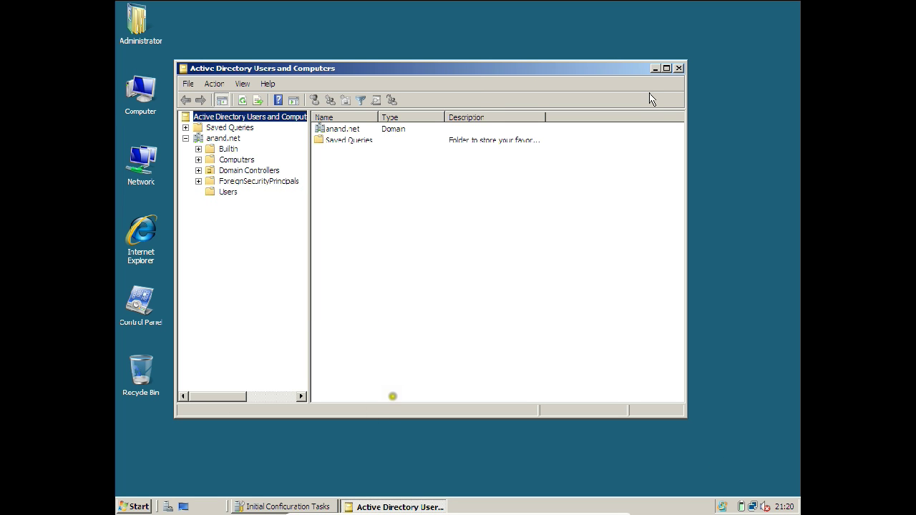
pyautogui.click(654, 69)
pyautogui.rightClick(380, 201)
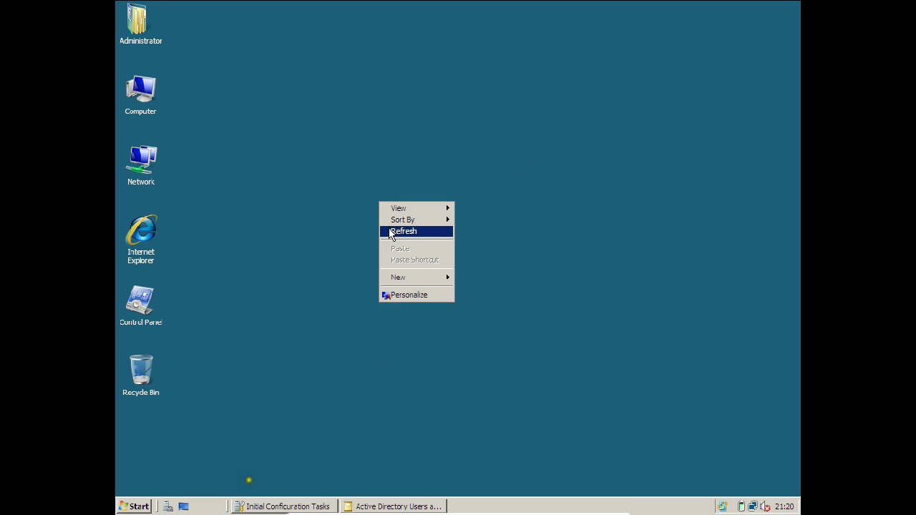
pyautogui.click(397, 231)
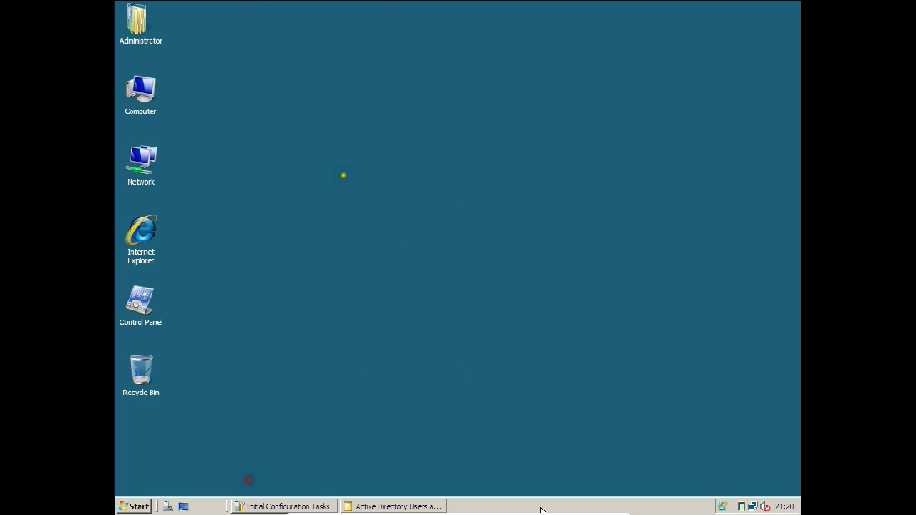
# Bring the Windows 7 virtual machine to the front and refresh its desktop.
pyautogui.click(582, 505)
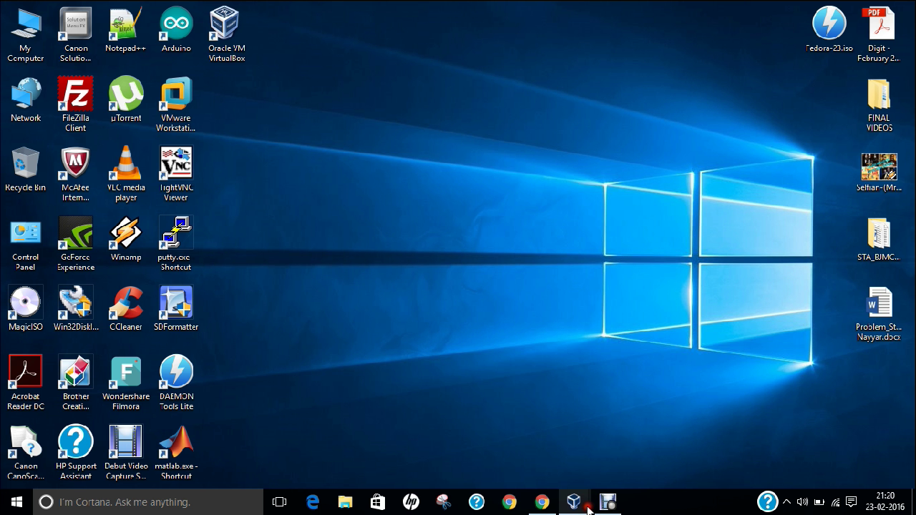
pyautogui.moveTo(576, 503)
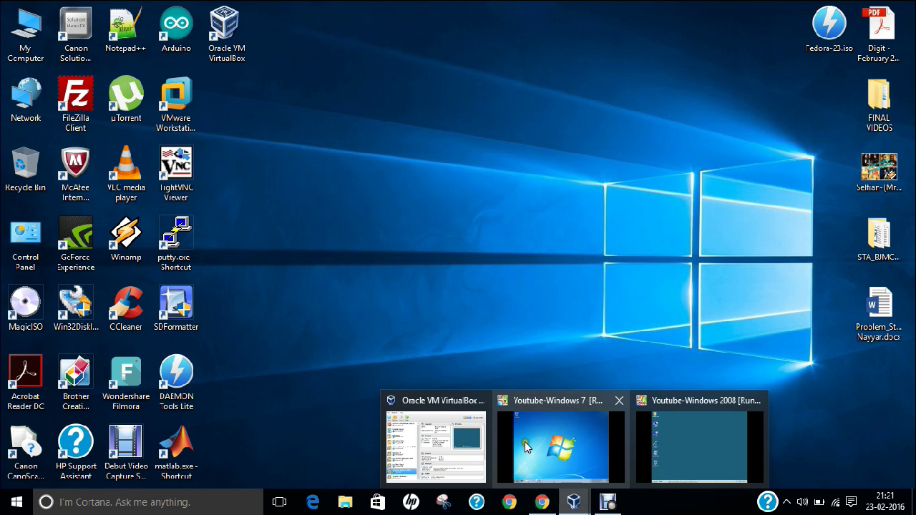
pyautogui.click(568, 446)
pyautogui.rightClick(338, 129)
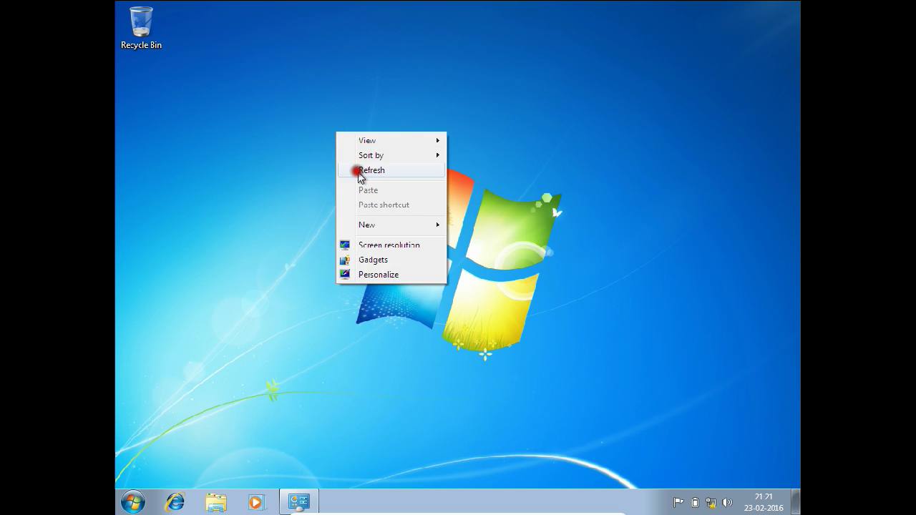
pyautogui.click(361, 169)
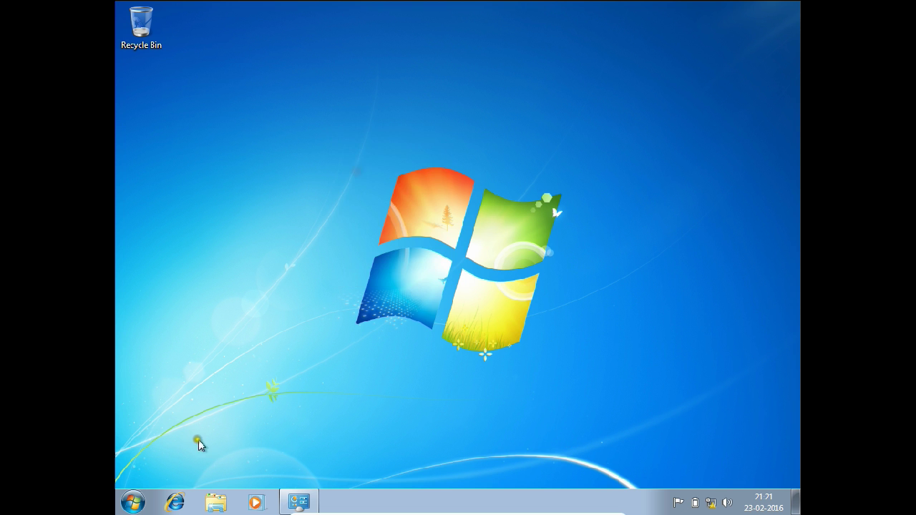
# Open the Computer Properties system information page from the Start menu.
pyautogui.rightClick(131, 505)
pyautogui.click(131, 505)
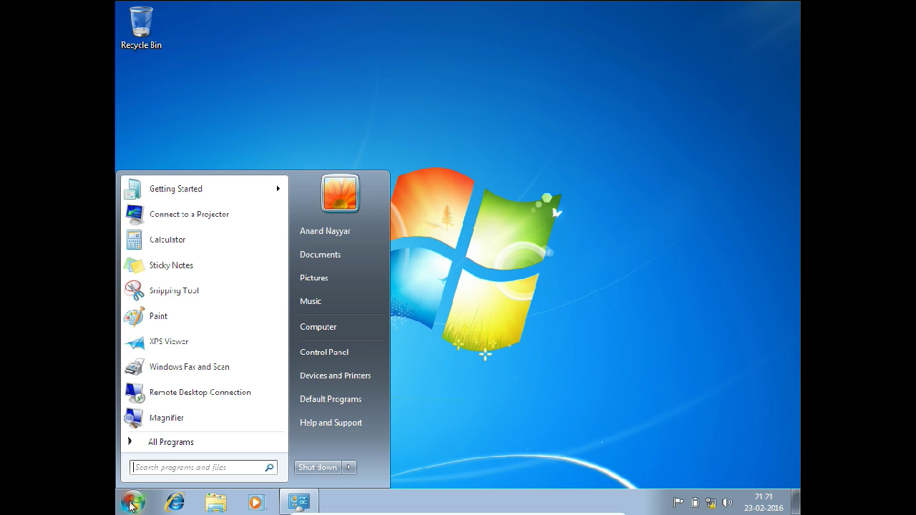
pyautogui.rightClick(339, 326)
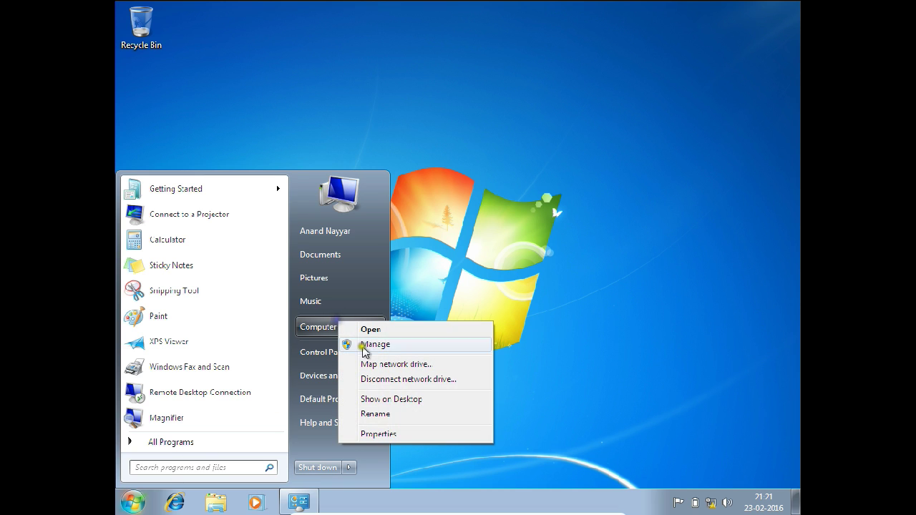
pyautogui.click(379, 434)
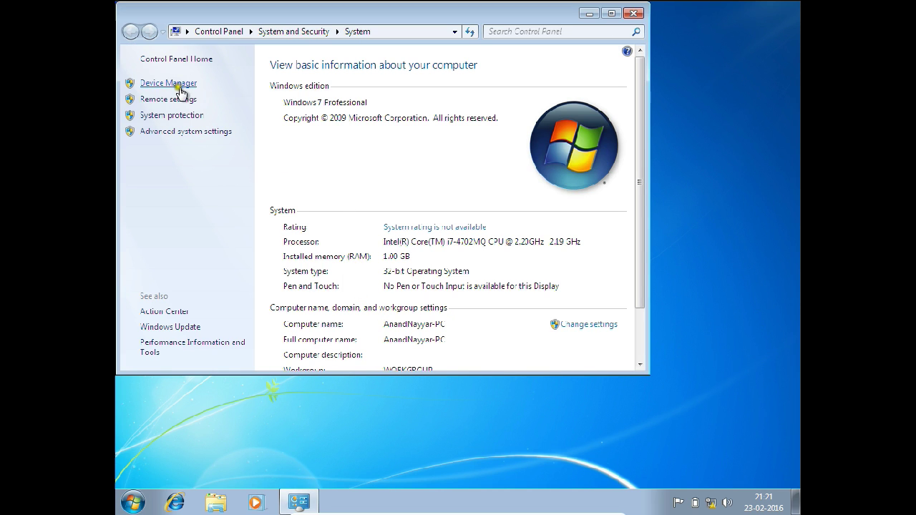
# In Computer Name/Domain Changes, set membership to Domain 'anand.net' and confirm.
pyautogui.click(584, 324)
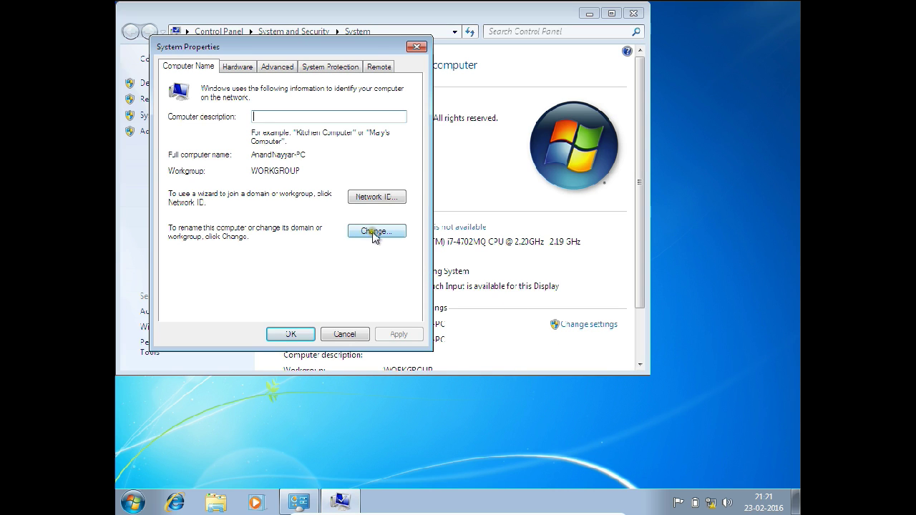
pyautogui.click(373, 232)
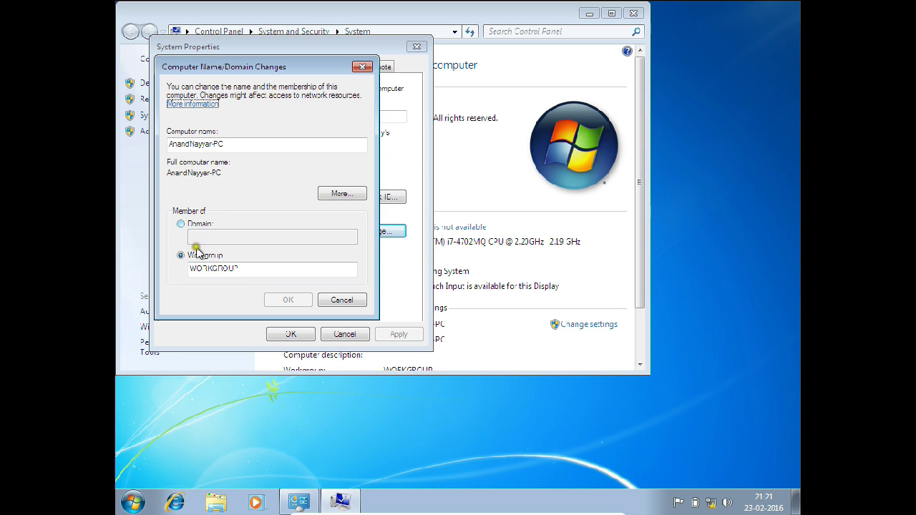
pyautogui.click(180, 223)
pyautogui.click(197, 239)
pyautogui.write('anand.net')
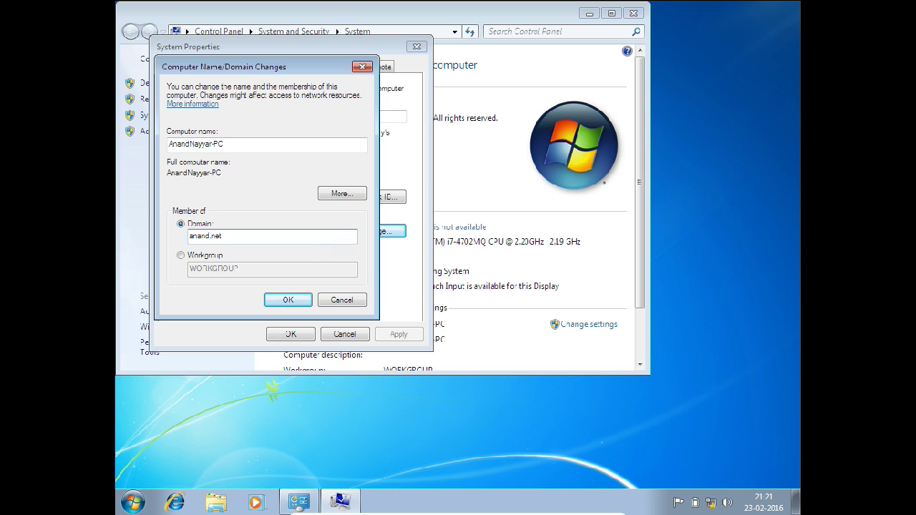
pyautogui.click(287, 300)
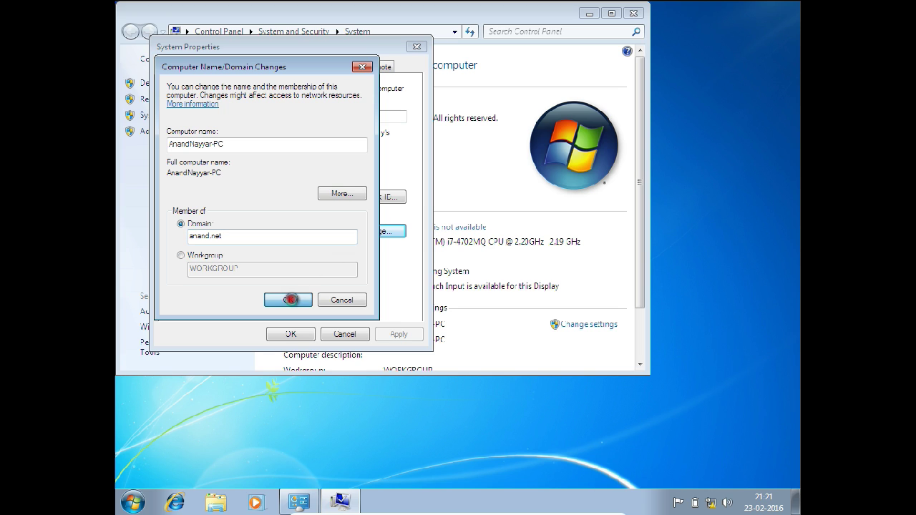
# Authorize the domain join with the Administrator account and its password.
pyautogui.click(243, 175)
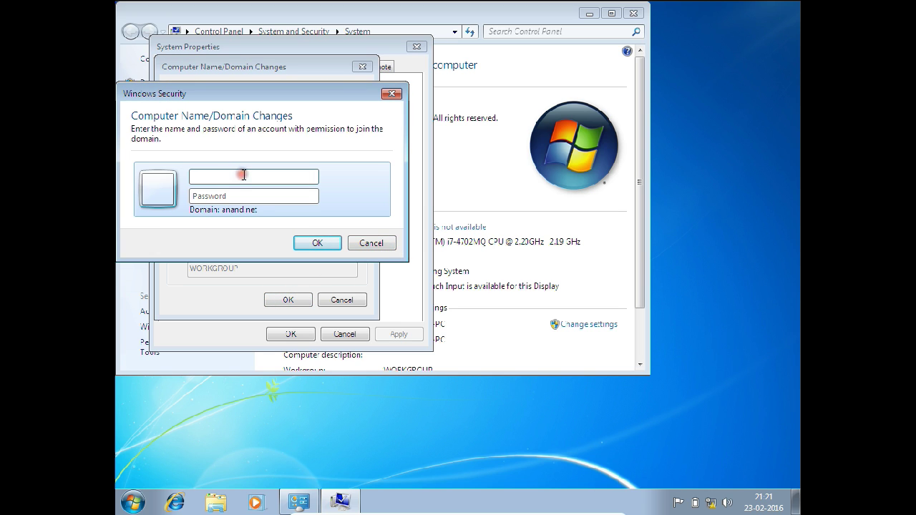
pyautogui.write('Administrator')
pyautogui.press('Tab')
pyautogui.write('••')
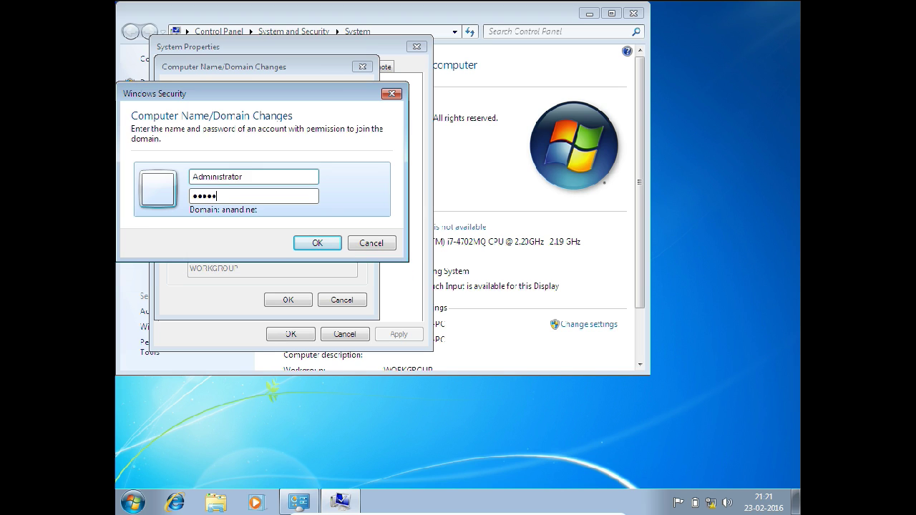
pyautogui.write('•••••••')
pyautogui.click(305, 241)
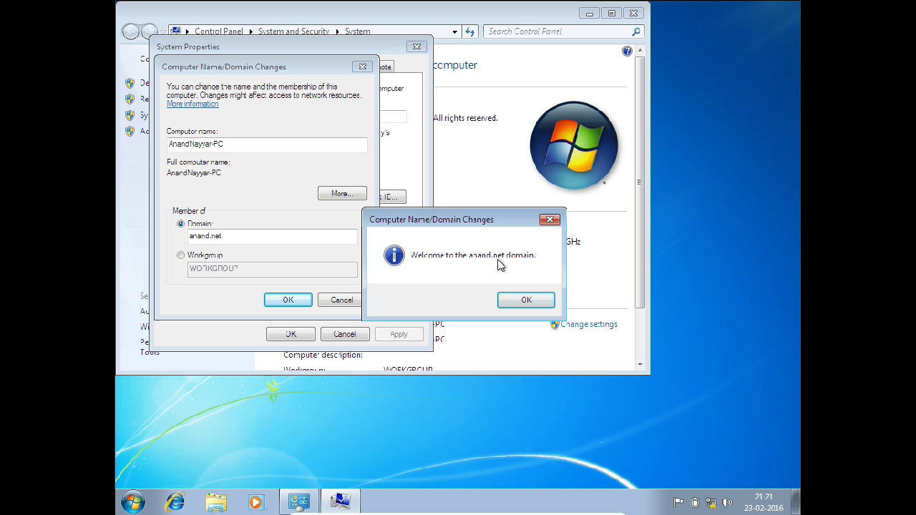
# Acknowledge the welcome to anand.net and restart notices, then close System Properties.
pyautogui.click(524, 300)
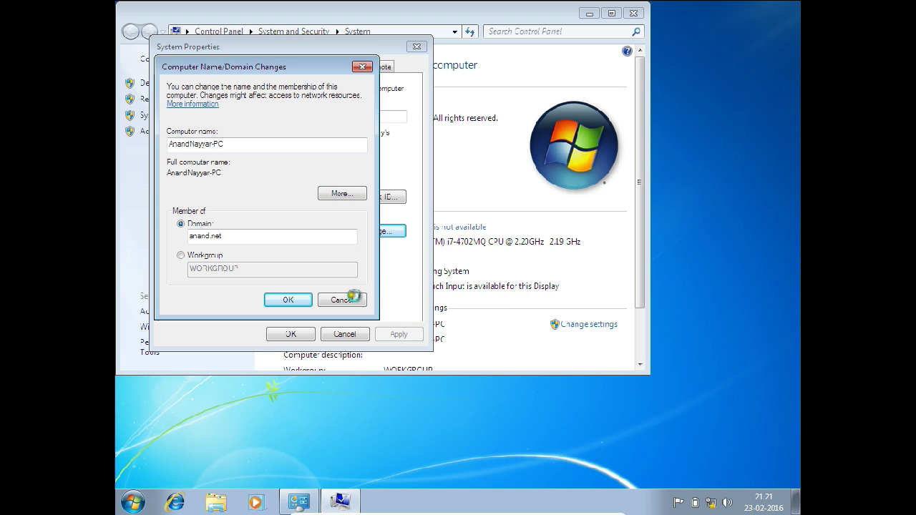
pyautogui.click(287, 300)
pyautogui.click(533, 269)
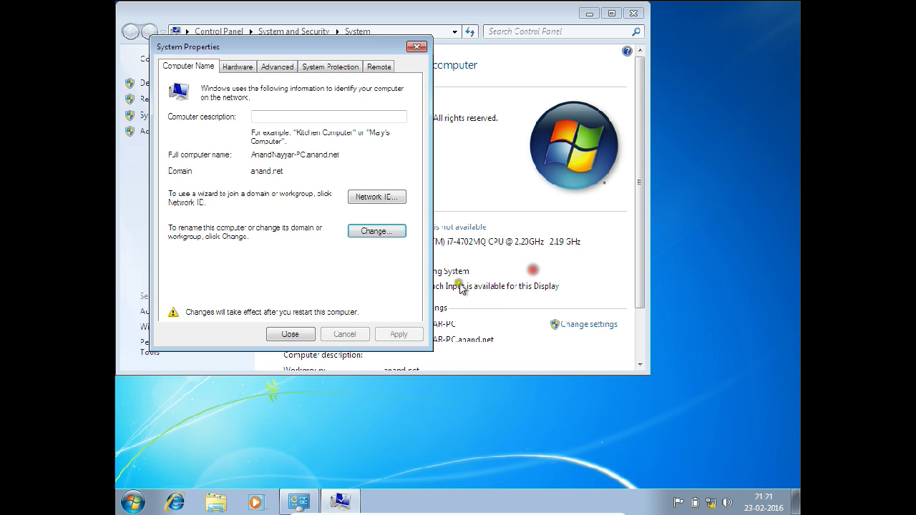
pyautogui.click(290, 334)
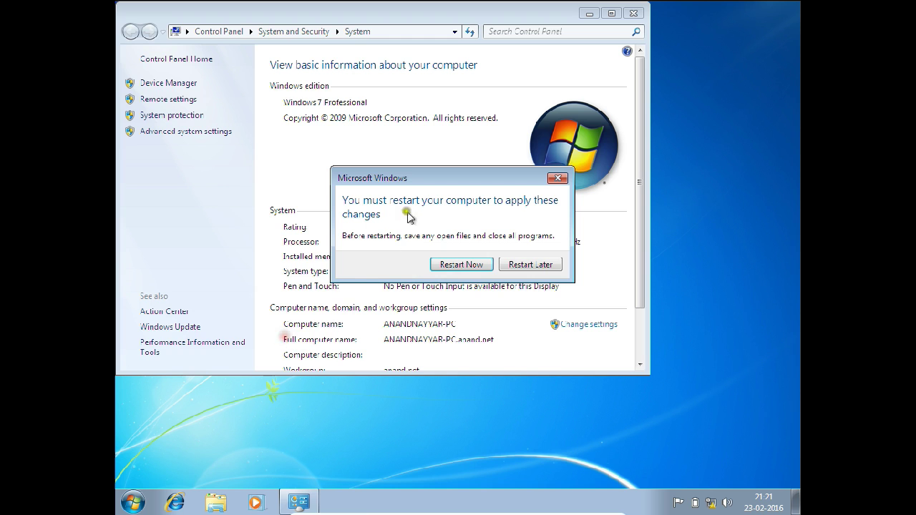
# Choose Restart Now in the Windows 7 guest and leave full-screen mode.
pyautogui.click(459, 268)
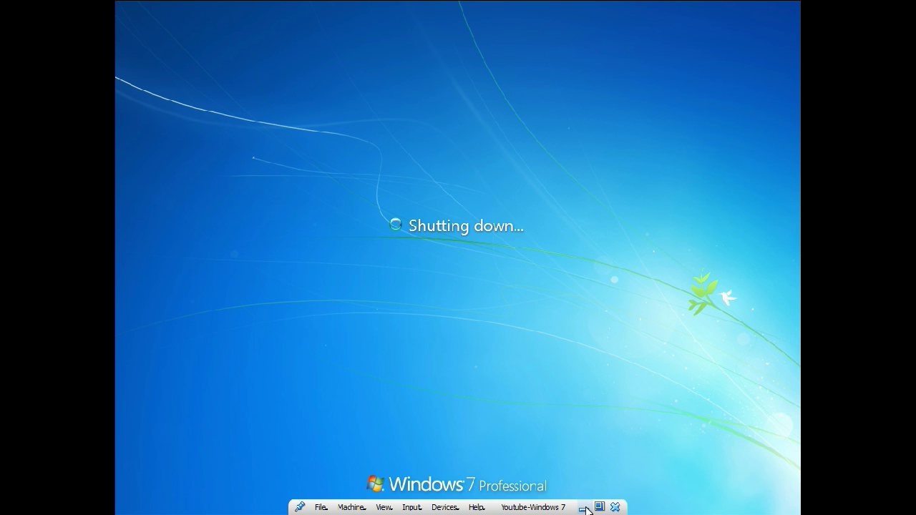
pyautogui.click(599, 506)
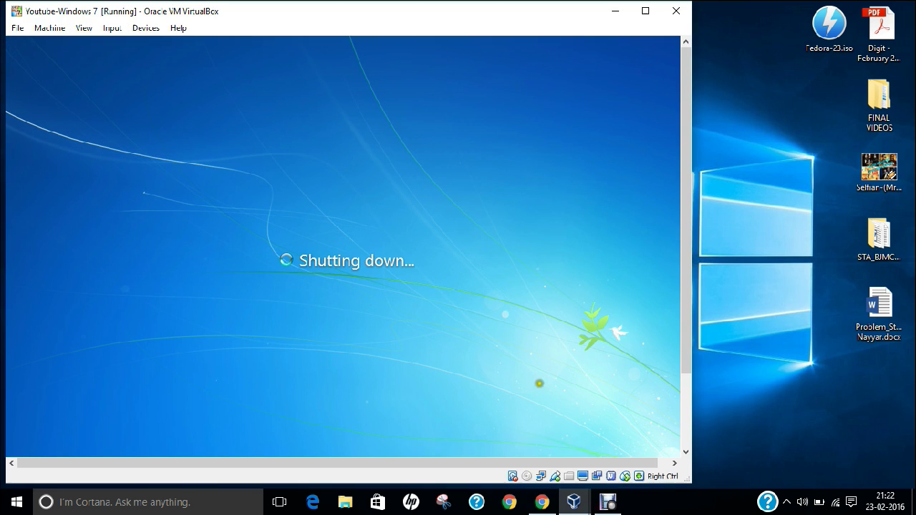
pyautogui.click(673, 505)
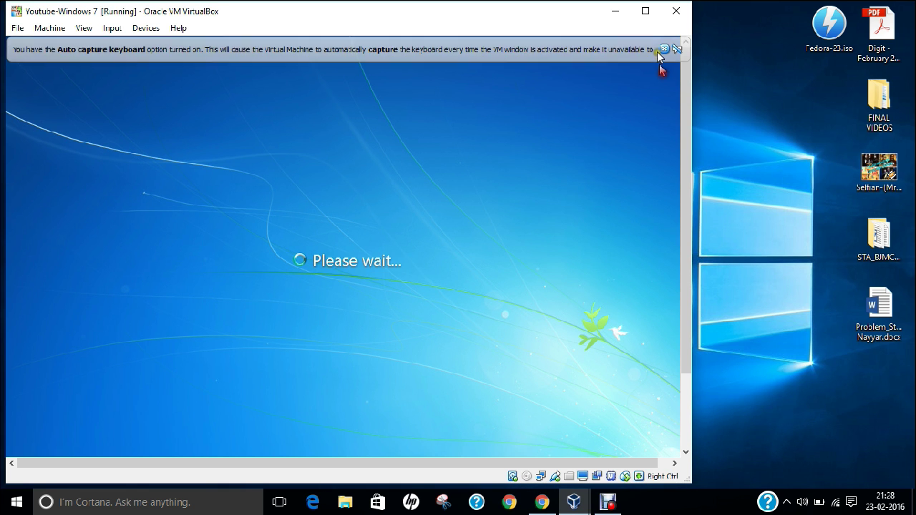
# Send Ctrl-Alt-Del to the guest and switch the VM to full-screen.
pyautogui.click(663, 50)
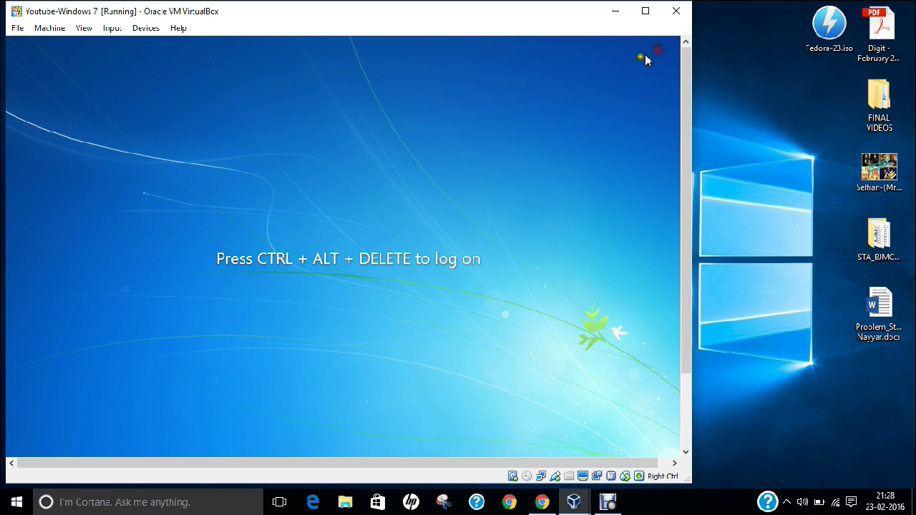
pyautogui.click(112, 28)
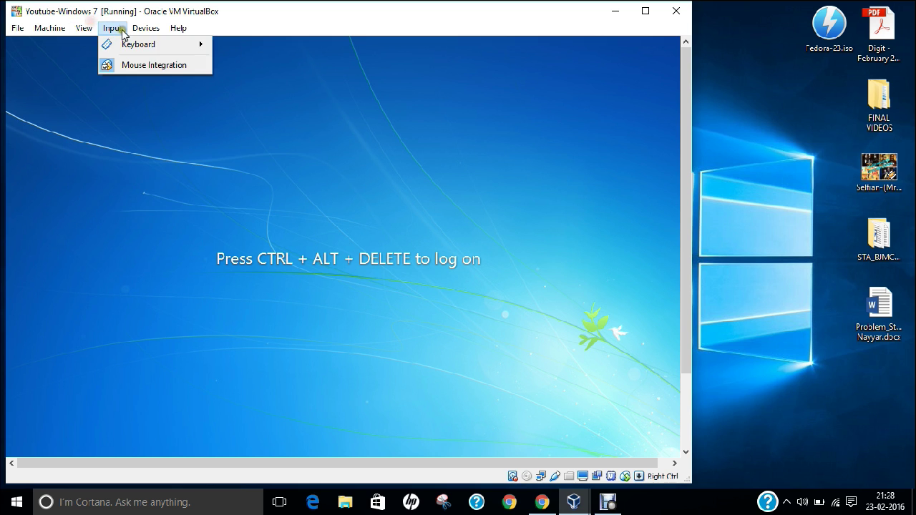
pyautogui.moveTo(129, 43)
pyautogui.click(250, 67)
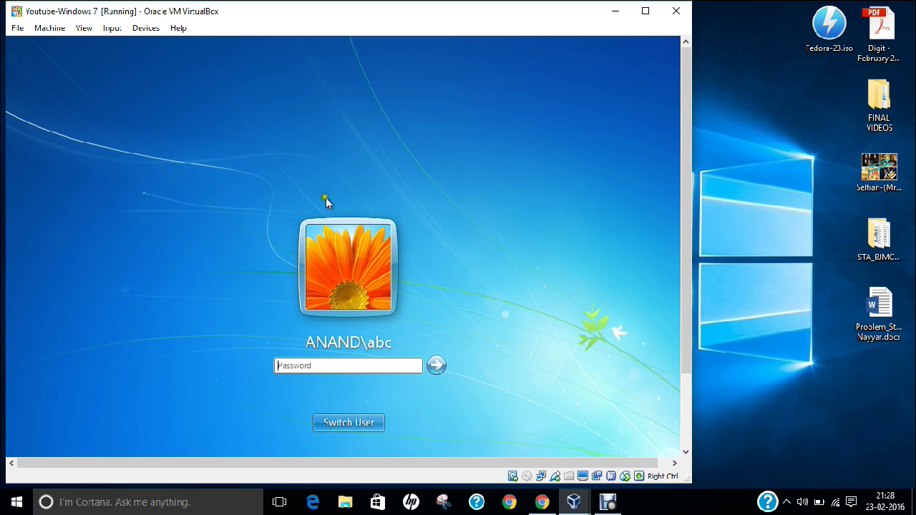
pyautogui.click(644, 11)
pyautogui.click(79, 22)
pyautogui.click(89, 40)
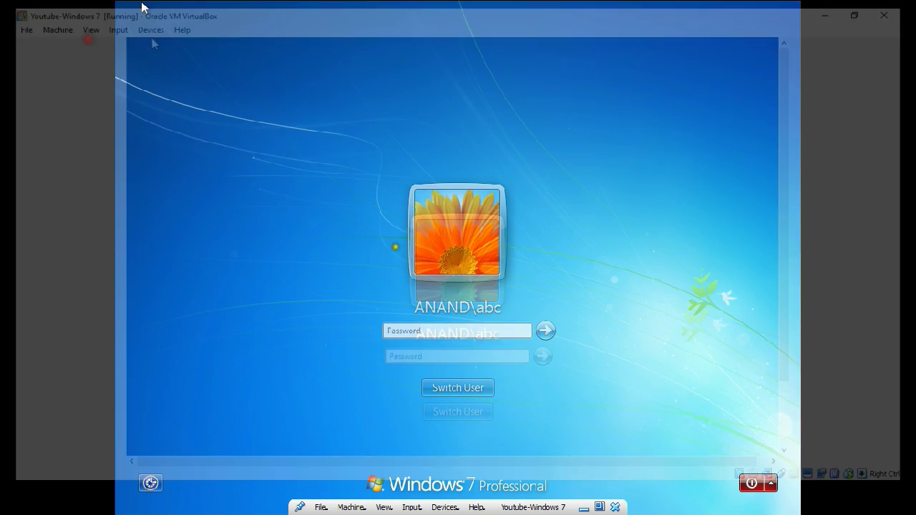
# Switch to Other User and log on with the new domain user's credentials.
pyautogui.click(460, 389)
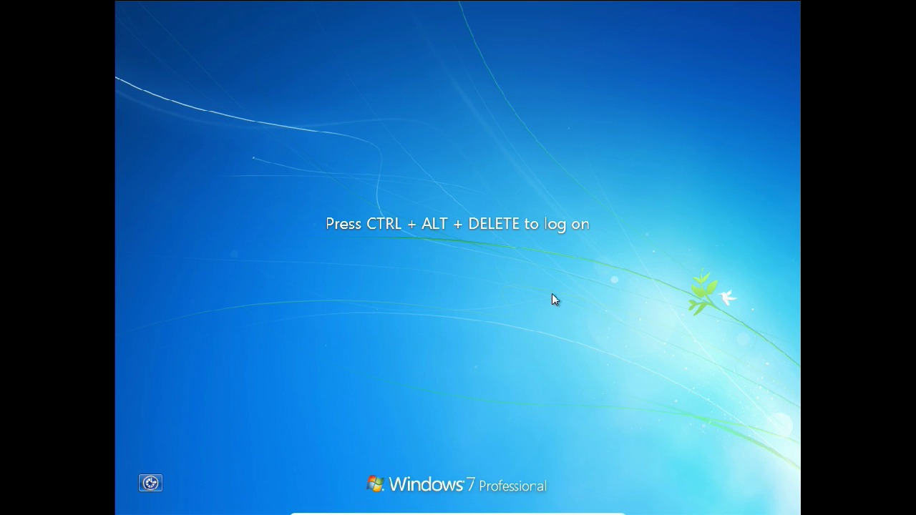
pyautogui.moveTo(466, 506)
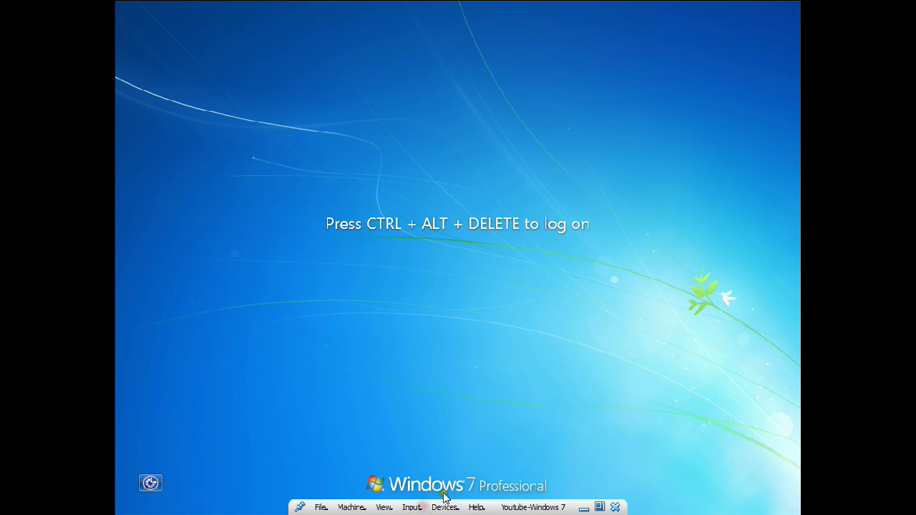
pyautogui.click(417, 507)
pyautogui.moveTo(437, 485)
pyautogui.click(536, 471)
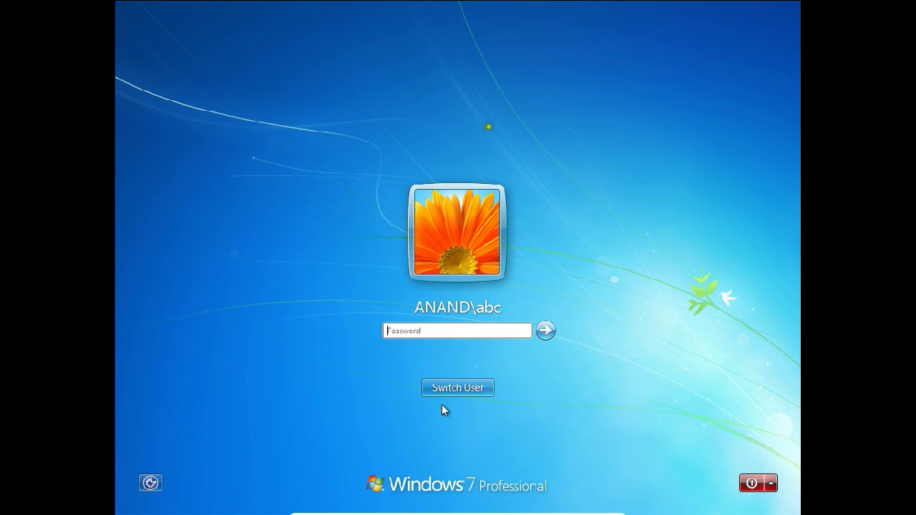
pyautogui.press('Return')
pyautogui.click(517, 316)
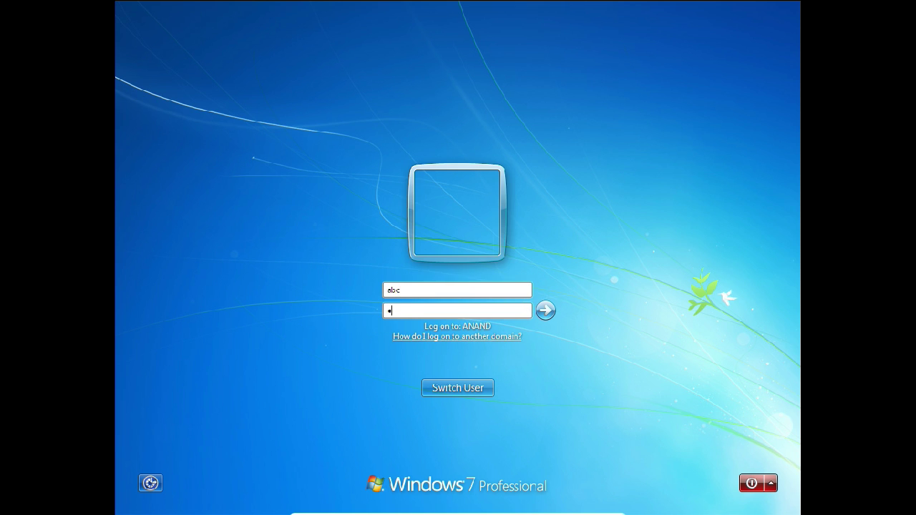
pyautogui.press('Return')
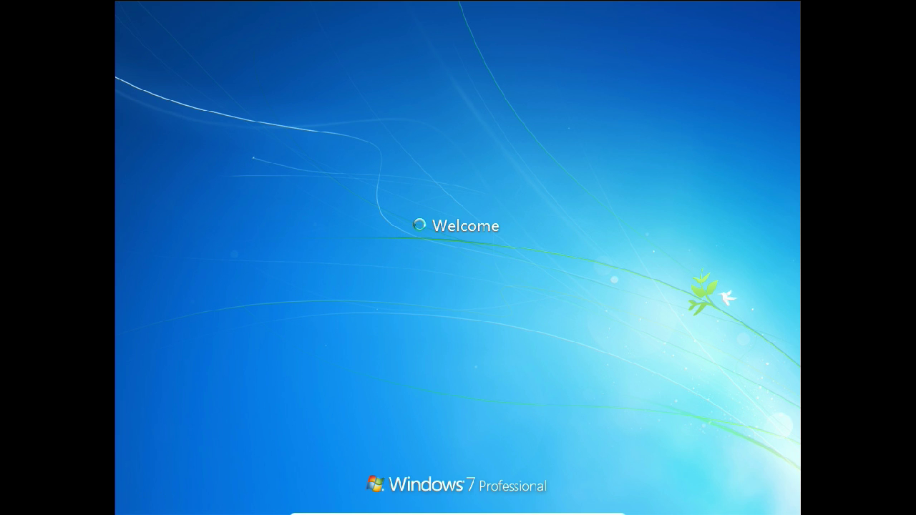